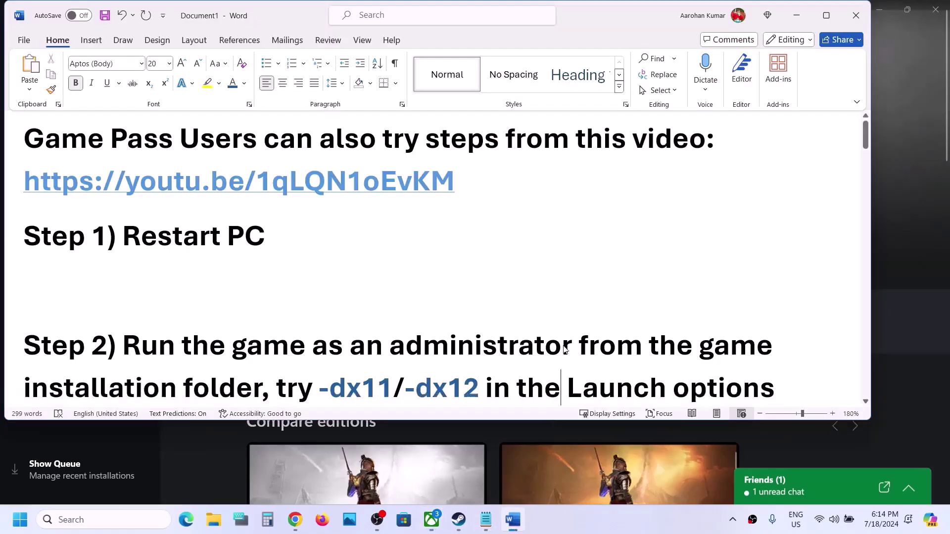
- Highlight the Game Pass users' YouTube link in the Word document and view its search result in Chrome
click(513, 519)
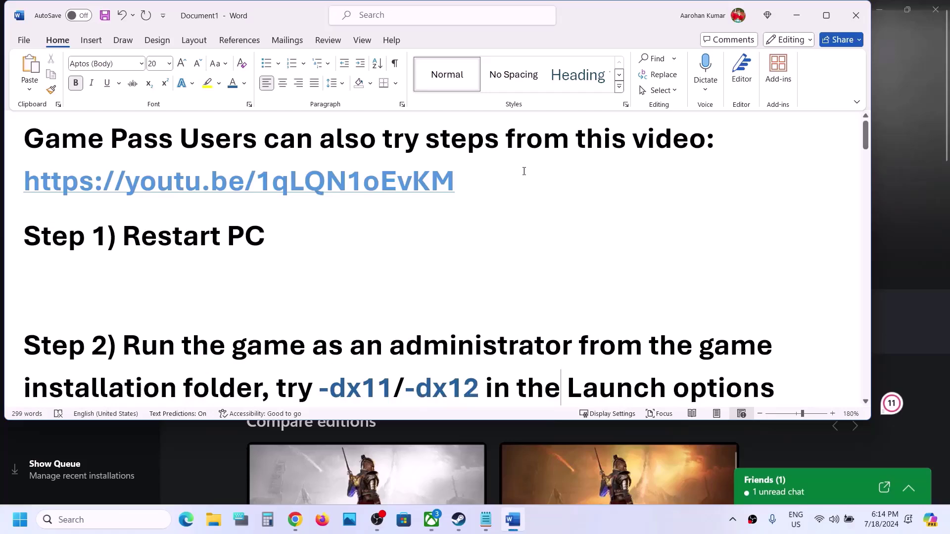
triple_click(480, 182)
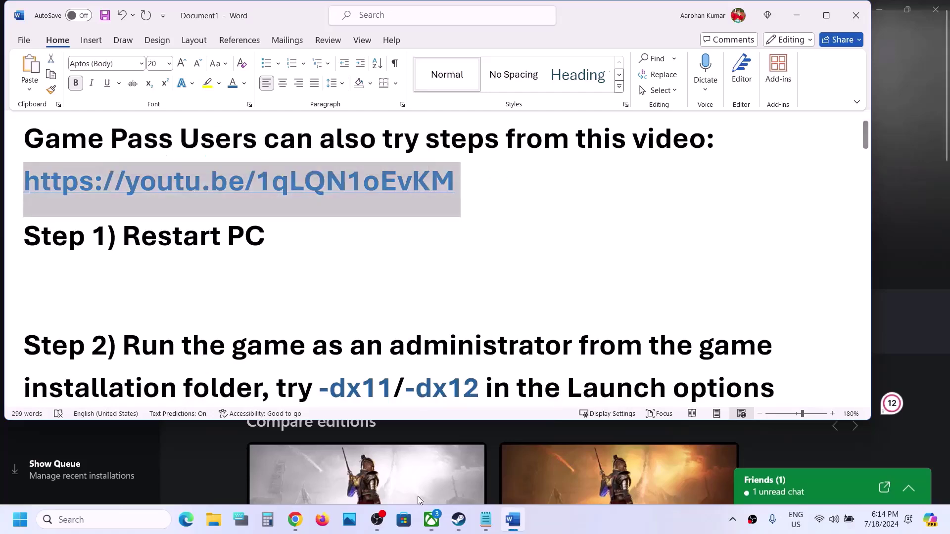
click(295, 520)
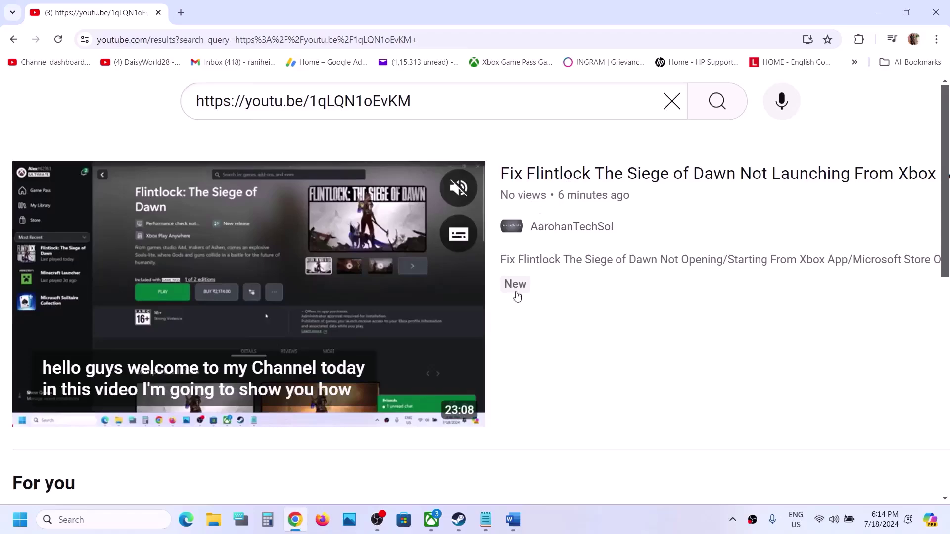
- Highlight the Restart PC step in the Word document and view the Windows power options without restarting
click(513, 519)
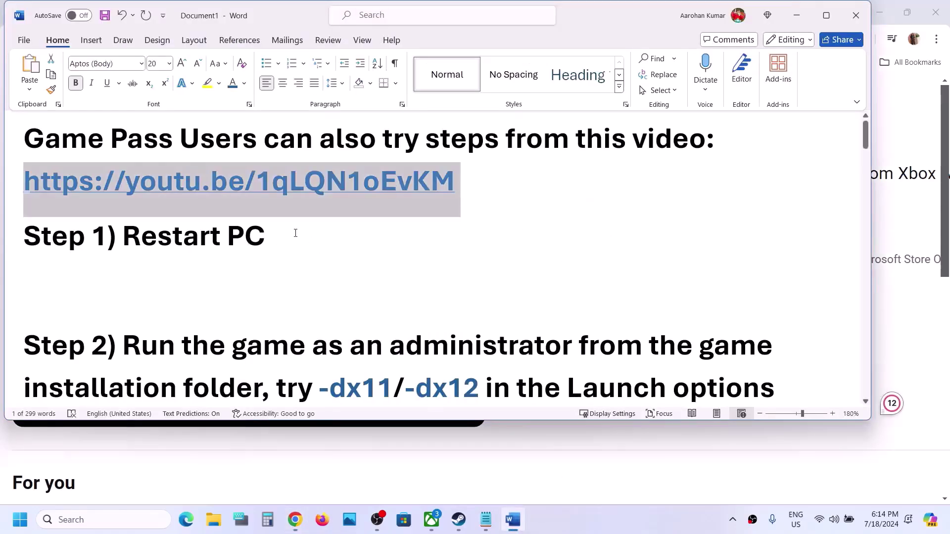
drag(296, 233, 20, 237)
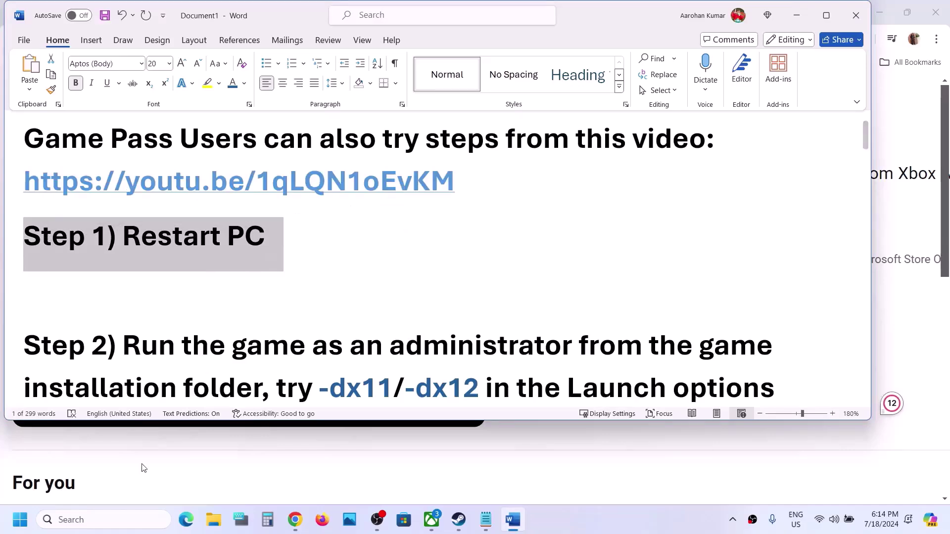
click(459, 519)
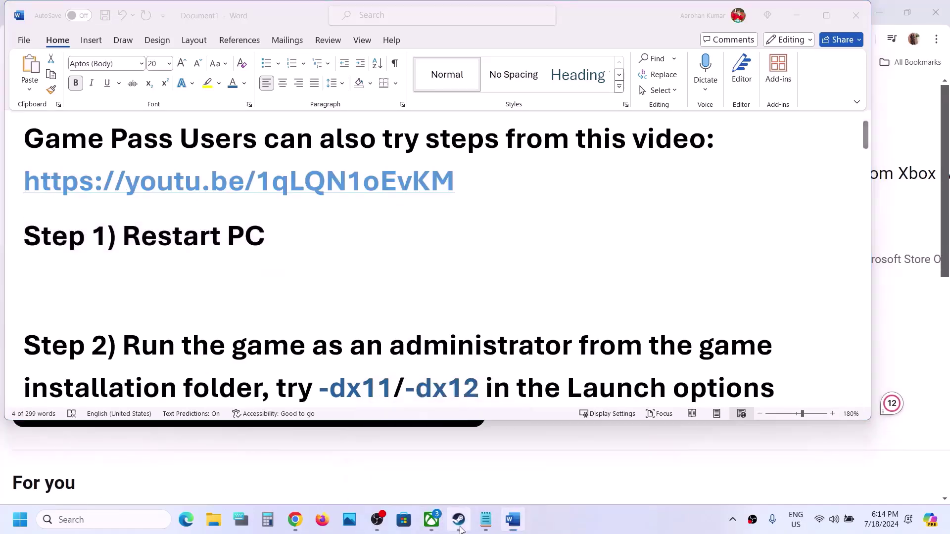
click(19, 522)
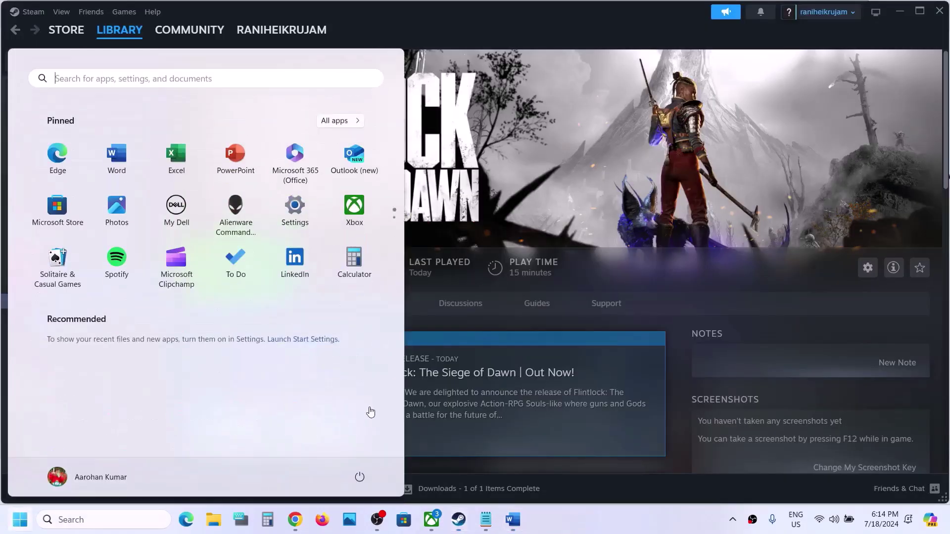
click(359, 477)
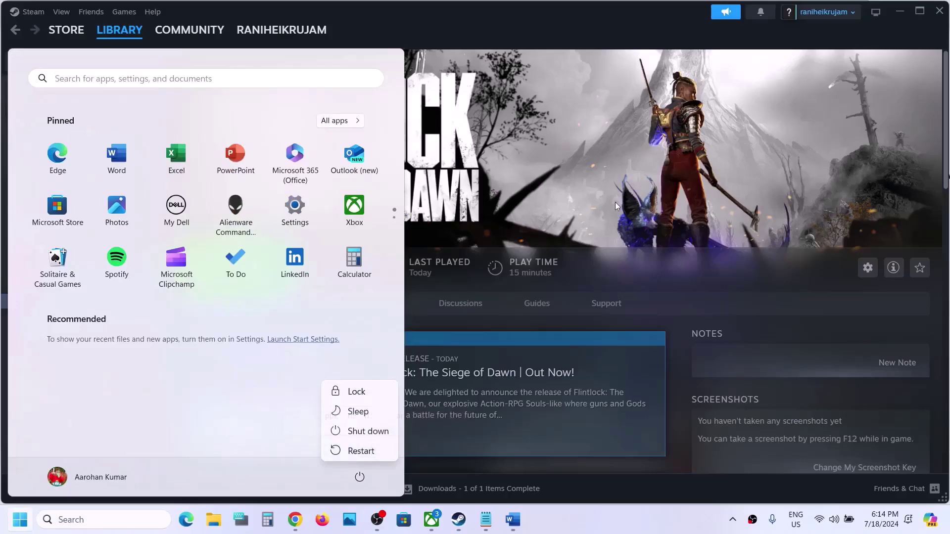
key(Escape)
- Return to the Word document and highlight the Step 2 instruction about running the game as an administrator from its installation folder
click(511, 522)
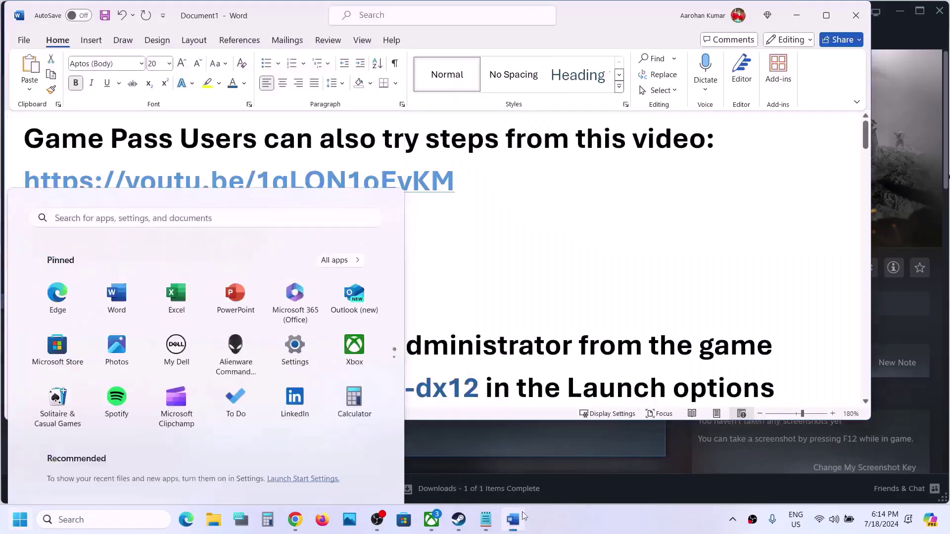
scroll(297, 295, down, 2)
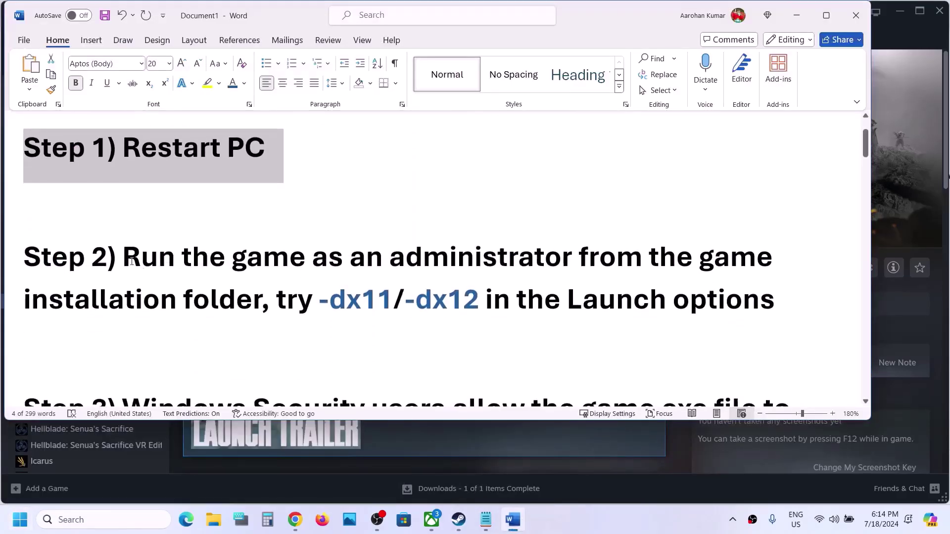
drag(131, 261, 261, 307)
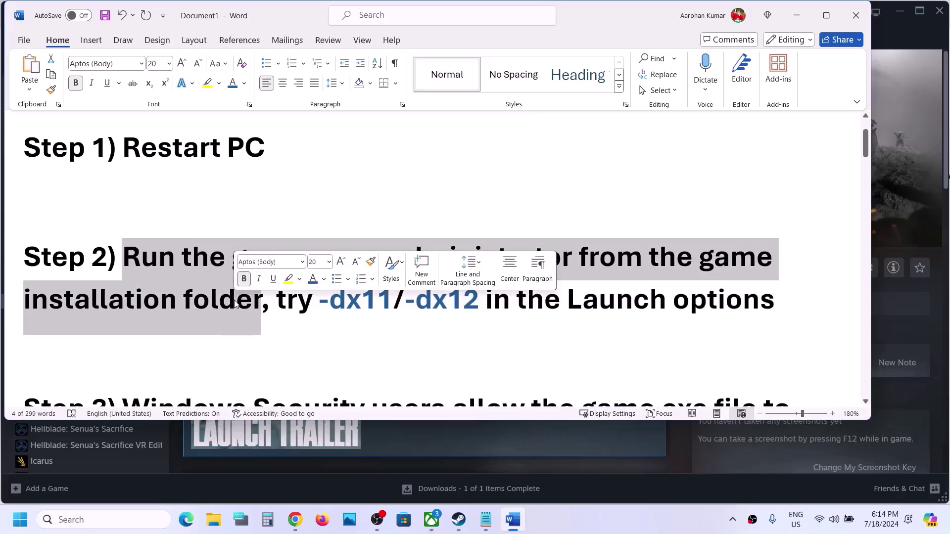
- Switch to Steam and browse the local files of Flintlock: The Siege of Dawn
click(916, 118)
right_click(123, 304)
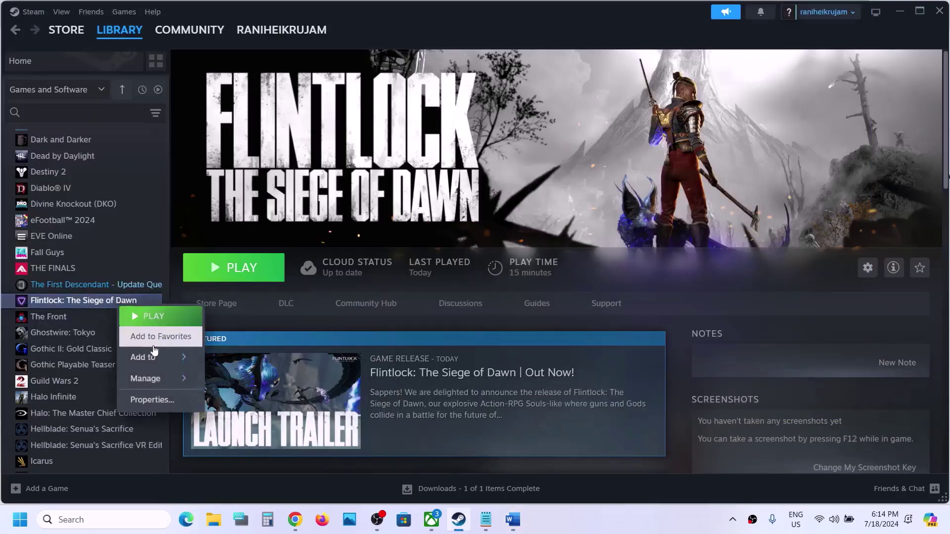
mouse_move(149, 378)
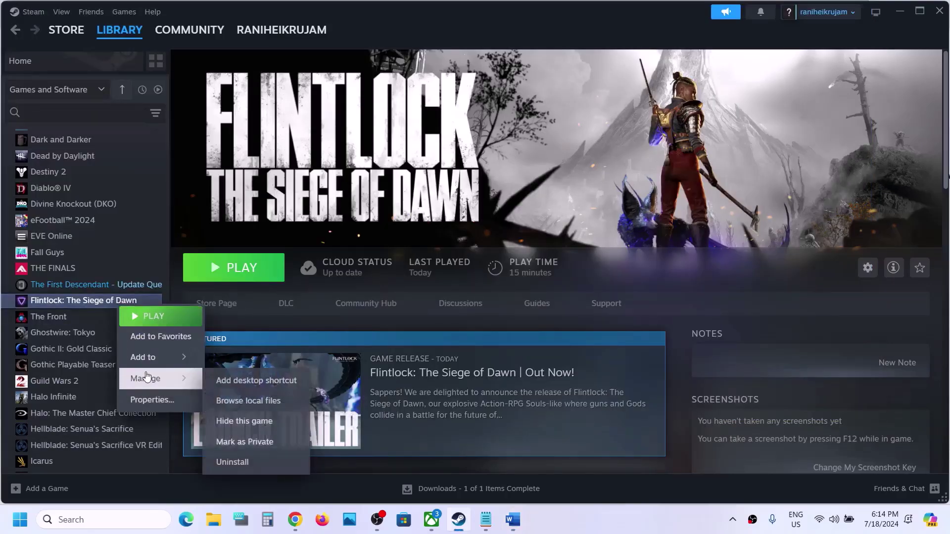
click(265, 399)
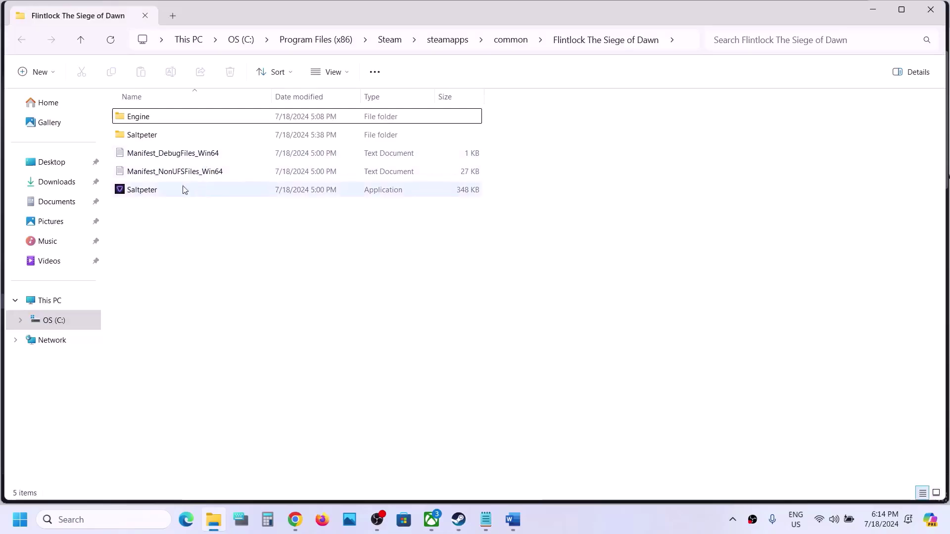
- Set the Saltpeter application to run as an administrator in its compatibility properties and confirm the change
click(150, 193)
right_click(150, 192)
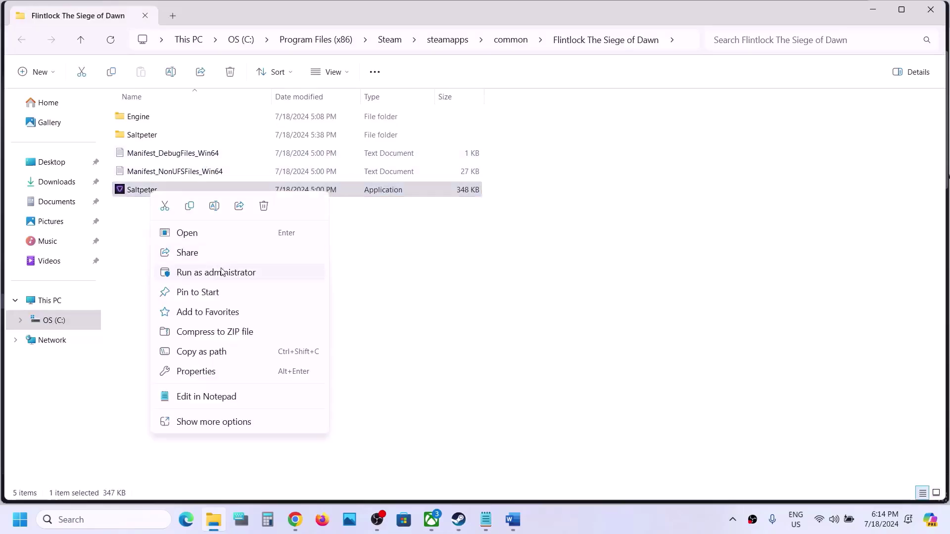
click(195, 372)
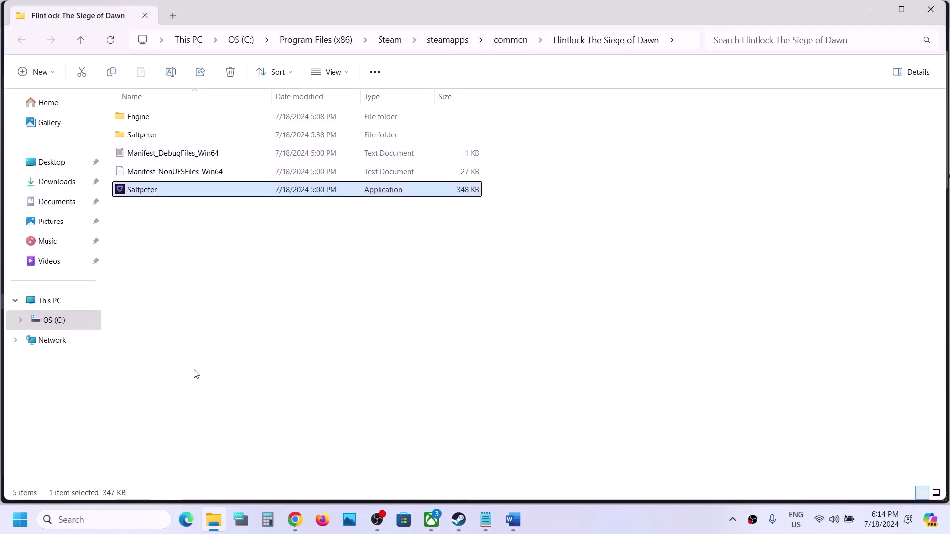
click(227, 198)
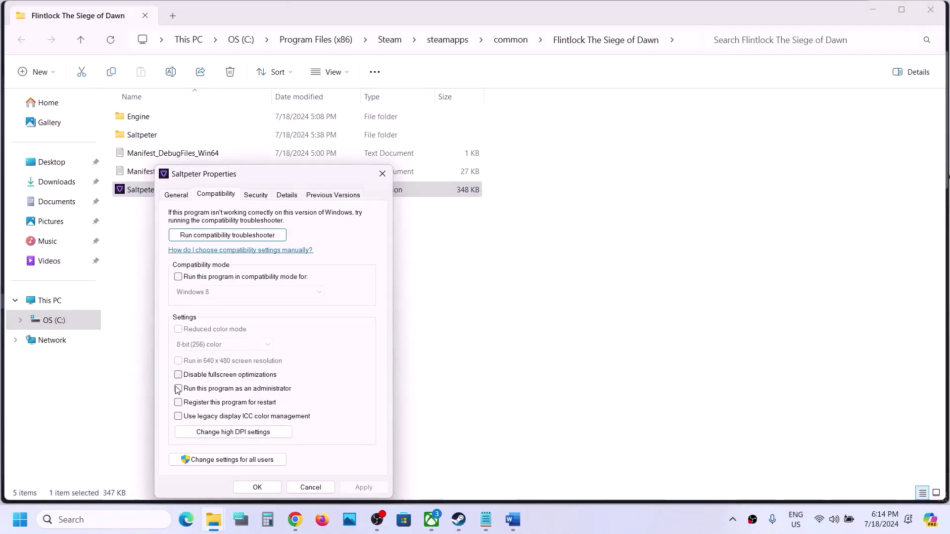
click(361, 487)
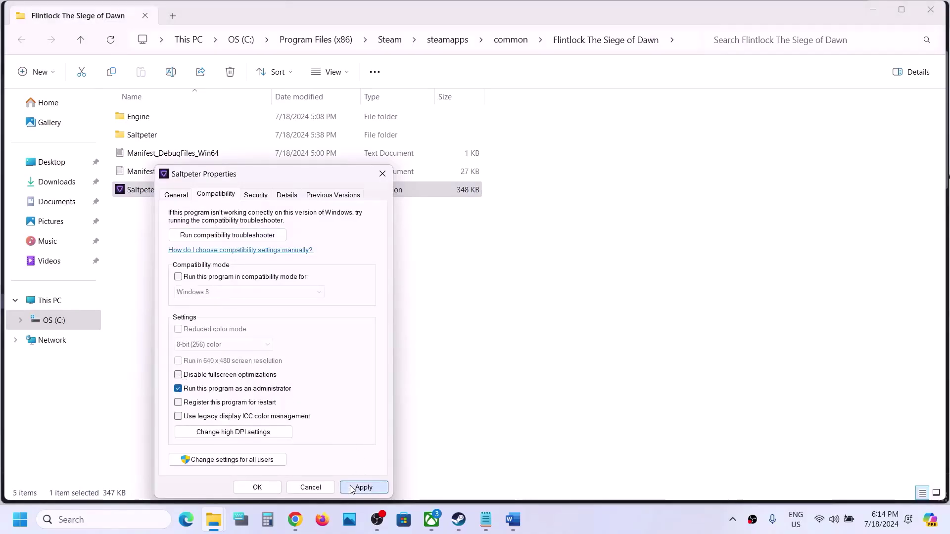
click(257, 487)
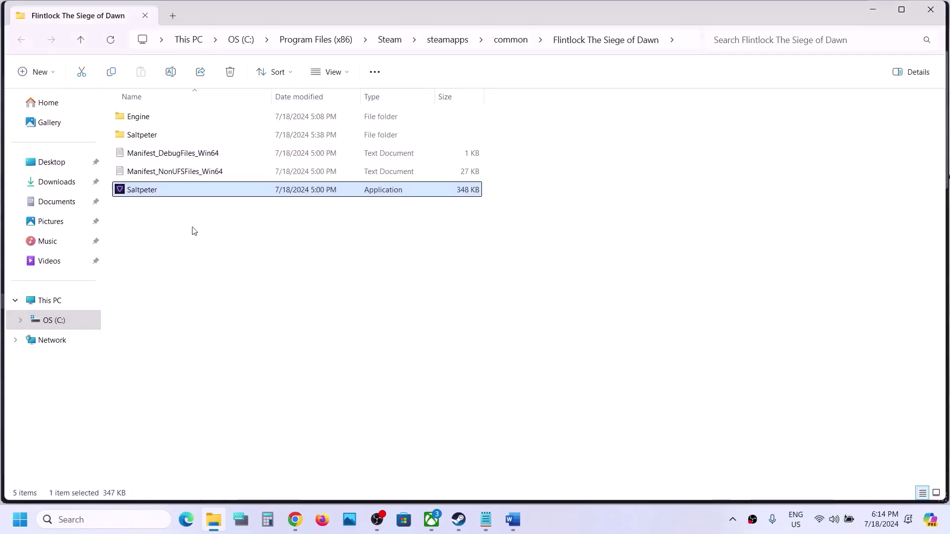
- Reopen the Saltpeter application's compatibility properties and apply compatibility mode for Windows 8
right_click(167, 192)
click(219, 370)
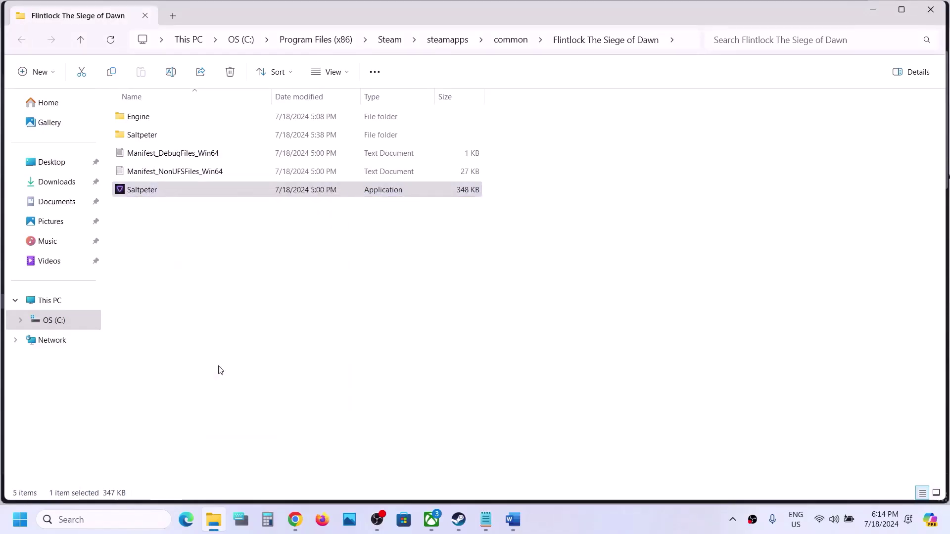
click(231, 194)
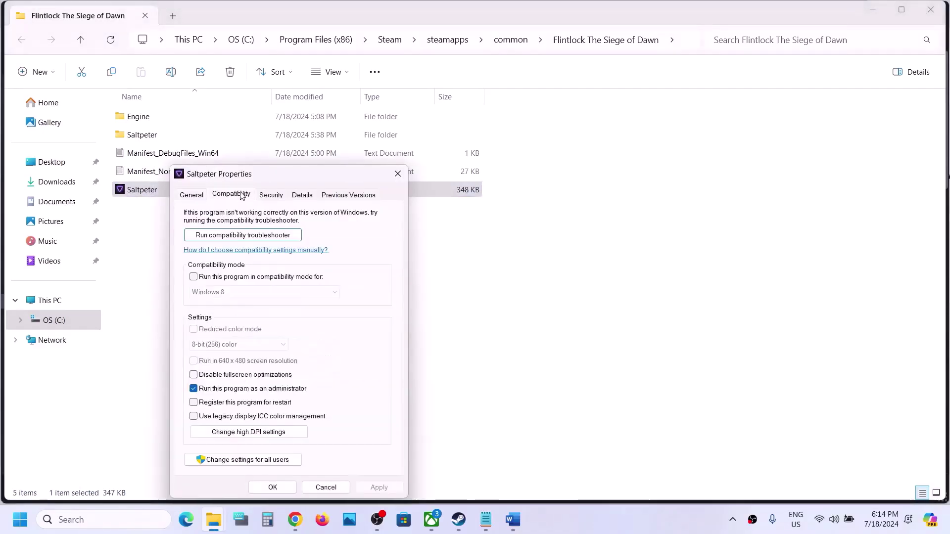
click(195, 278)
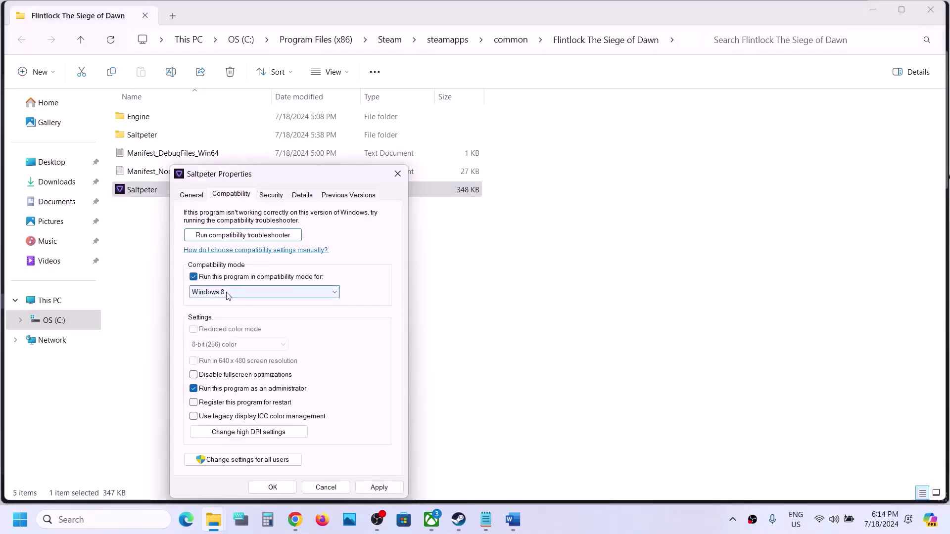
click(393, 492)
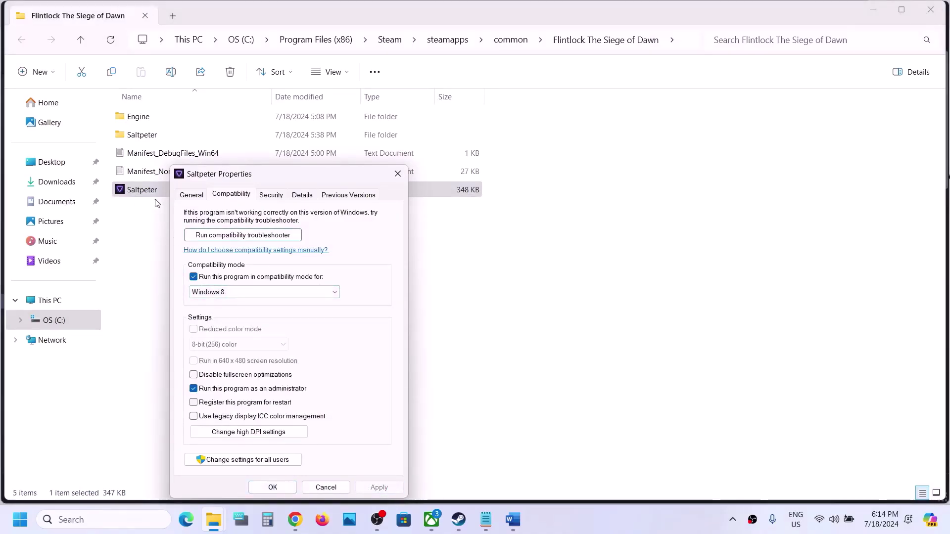
- Change the Saltpeter application's compatibility mode to Windows 7 and apply it
click(157, 193)
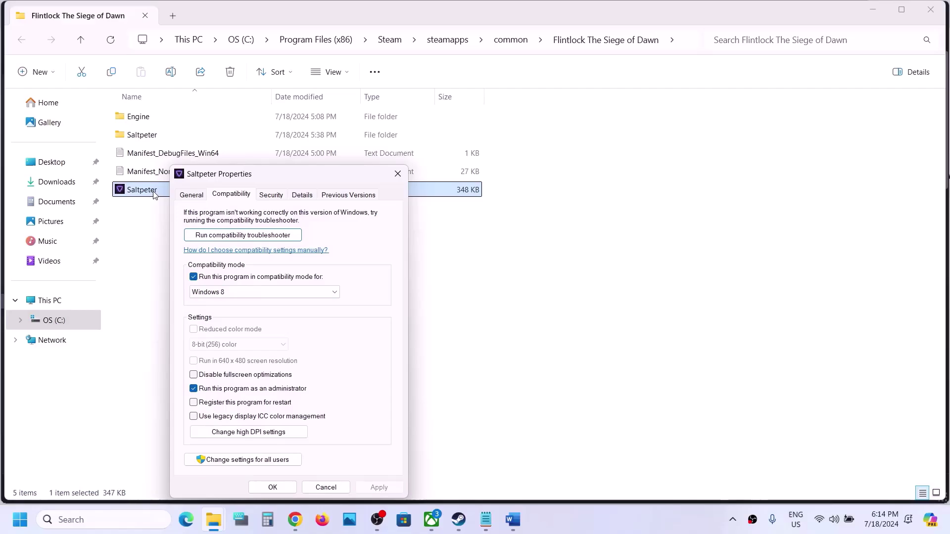
click(296, 293)
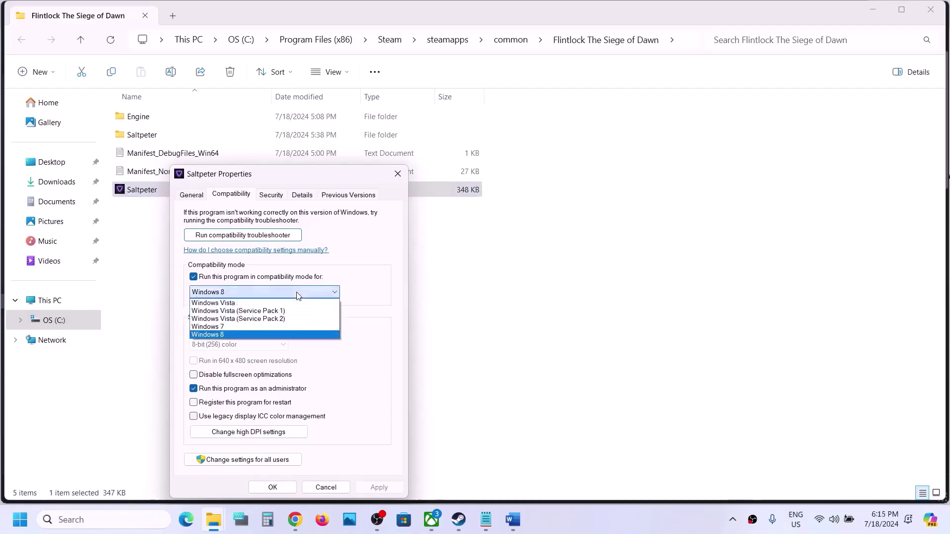
click(242, 326)
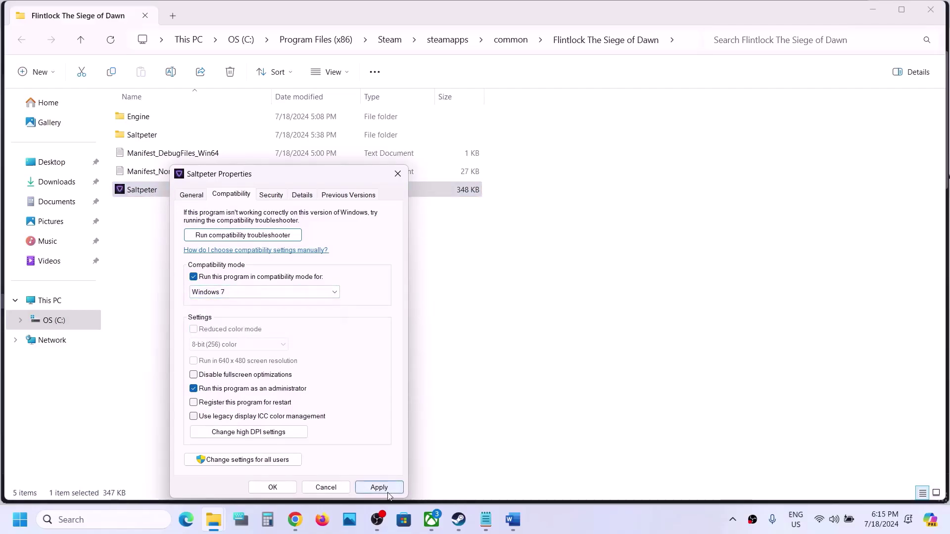
click(388, 493)
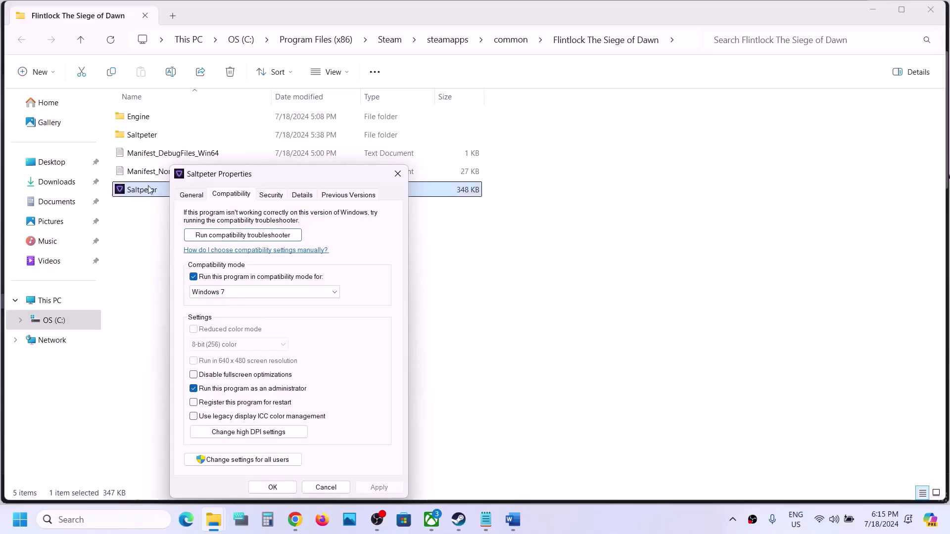
- Disable fullscreen optimizations for the Saltpeter application, apply the setting and close its properties
click(193, 376)
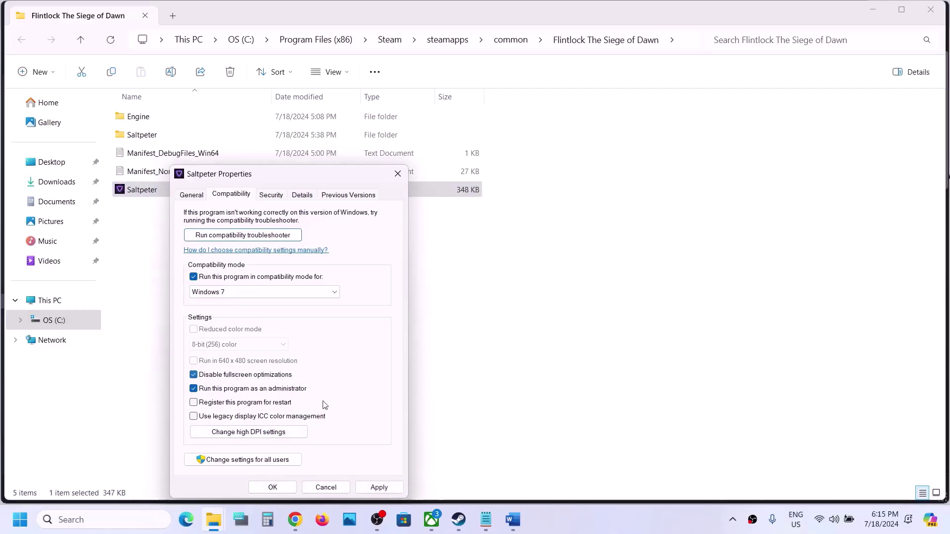
click(376, 487)
click(285, 488)
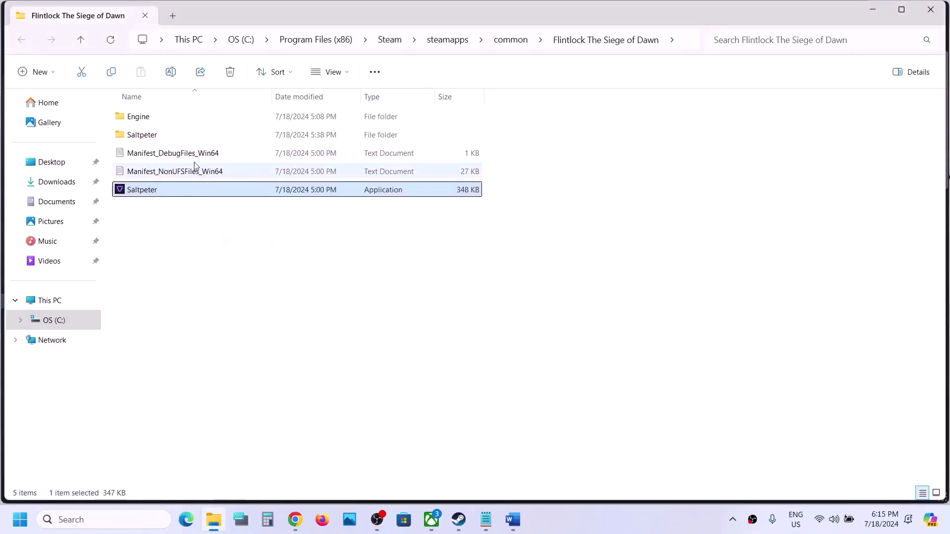
- Open the Win64 folder inside the Saltpeter folder's Binaries subfolder
click(155, 136)
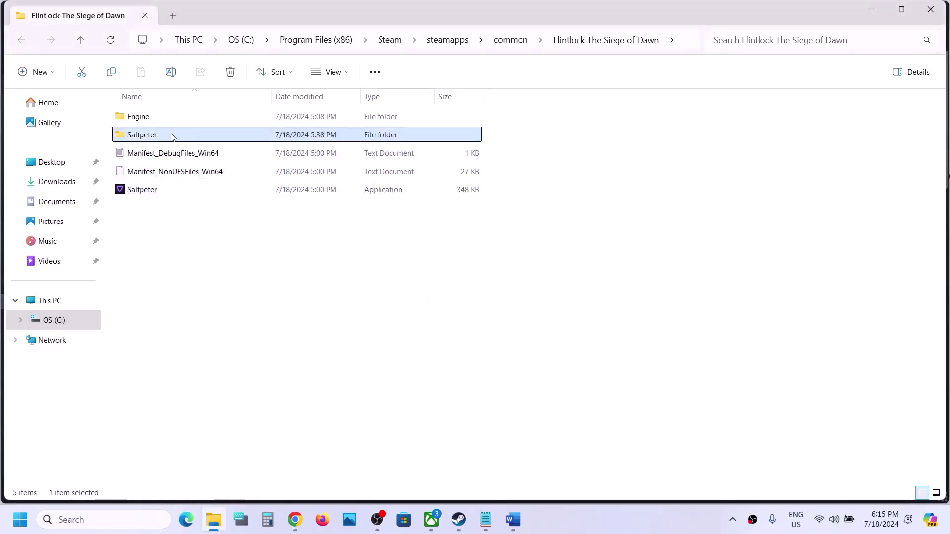
double_click(173, 137)
double_click(158, 112)
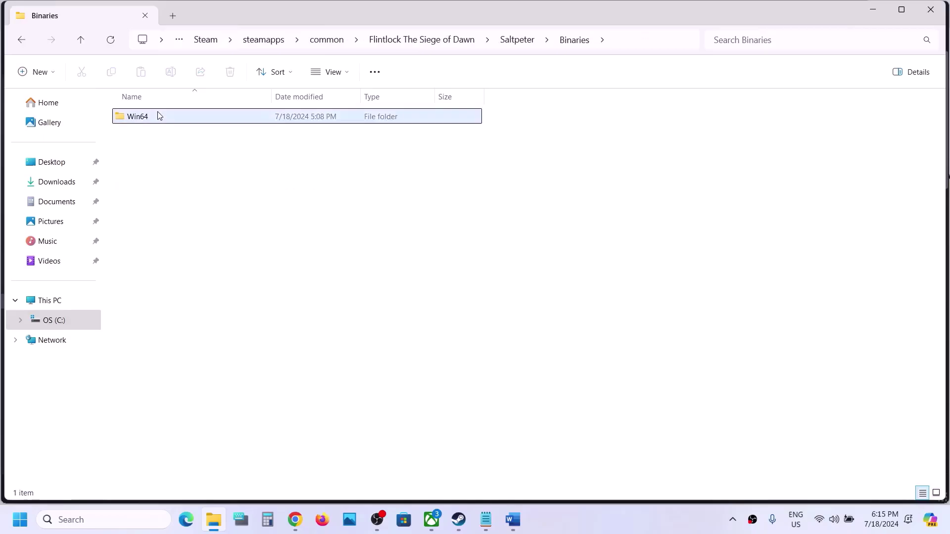
double_click(158, 116)
- Set the Saltpeter-Win64-Shipping application to run as an administrator in its compatibility properties and apply the change
click(169, 136)
right_click(170, 137)
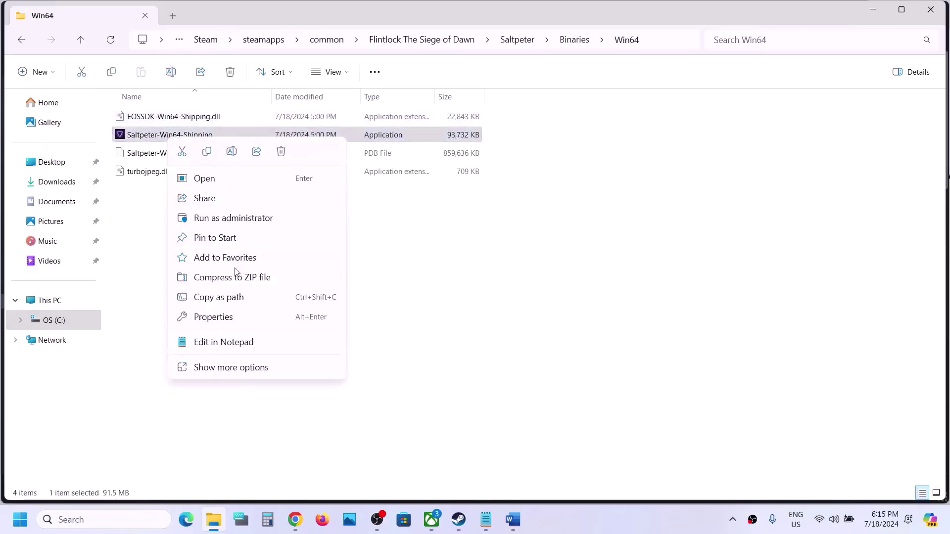
click(210, 317)
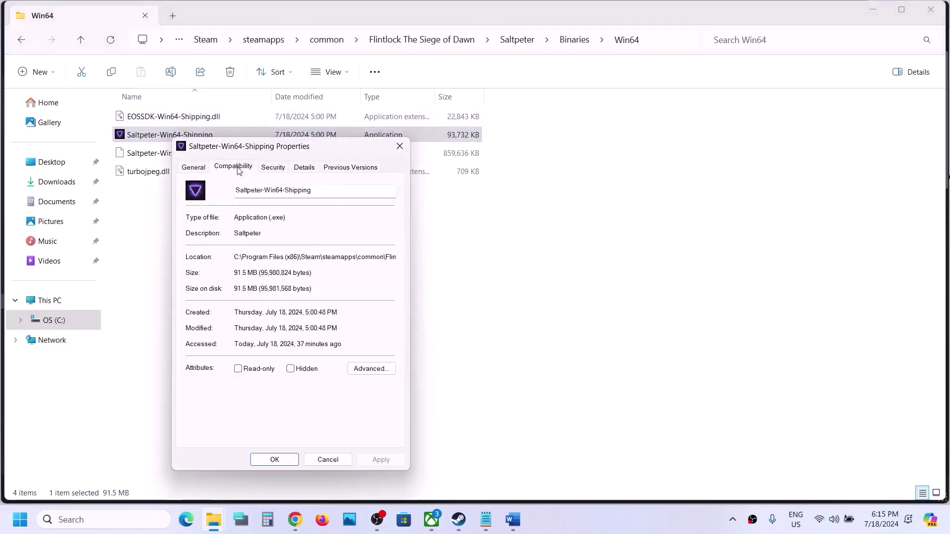
click(236, 166)
click(197, 361)
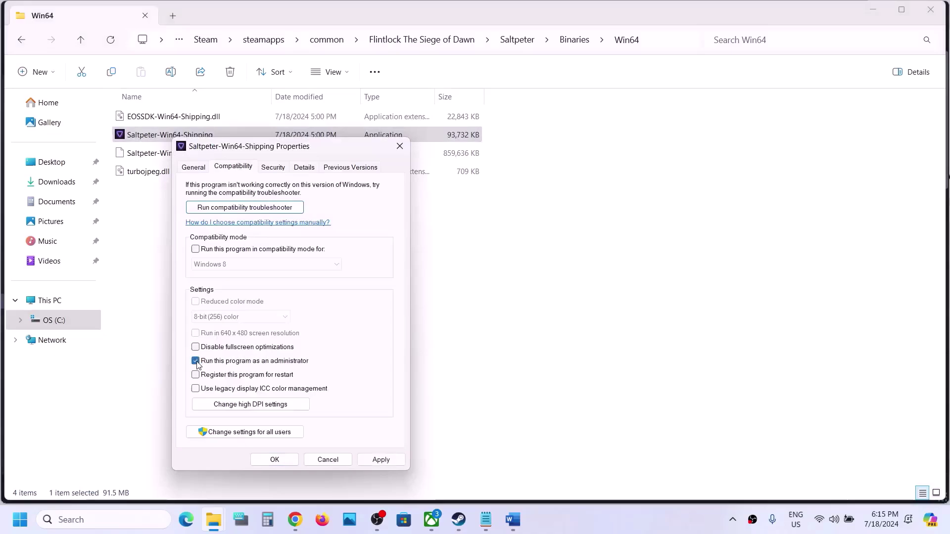
click(378, 458)
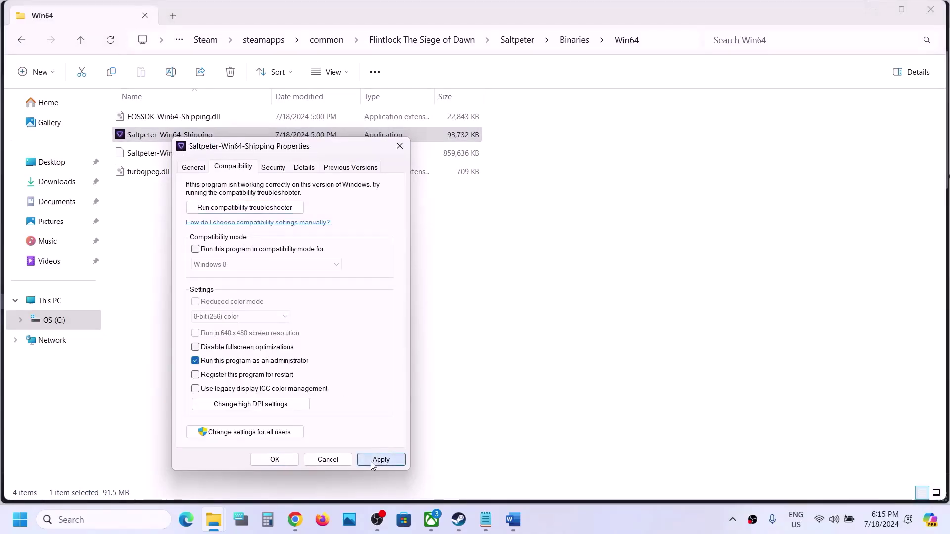
- Enable Windows 8 compatibility mode for the Saltpeter-Win64-Shipping application and apply the change
click(275, 460)
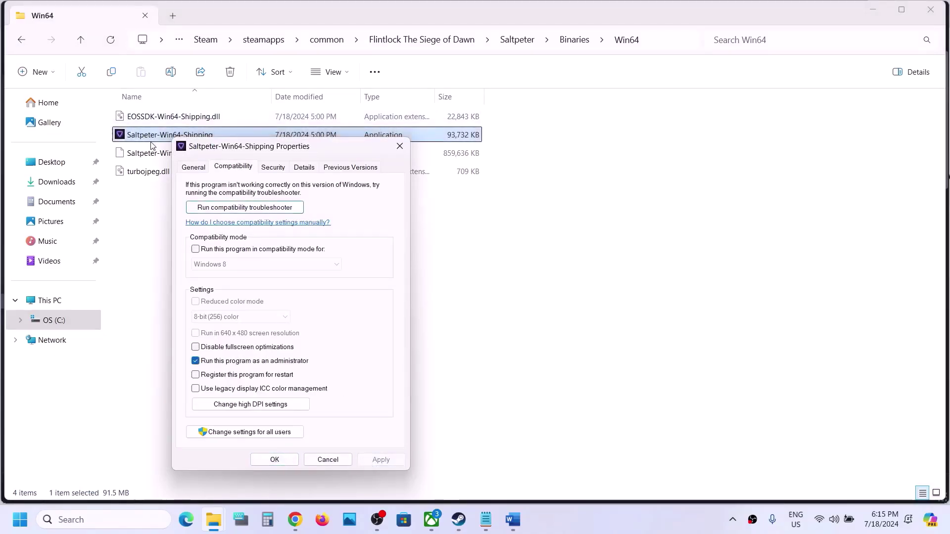
click(196, 249)
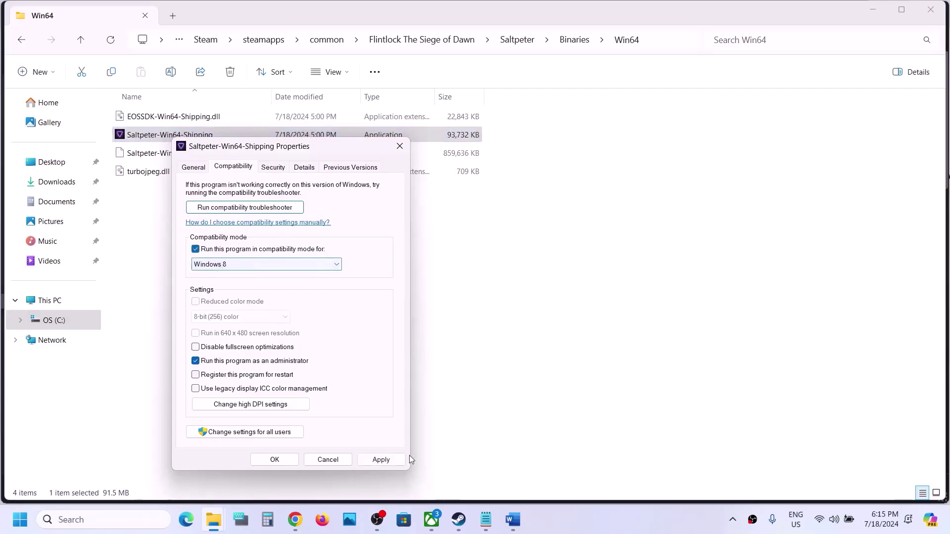
click(381, 459)
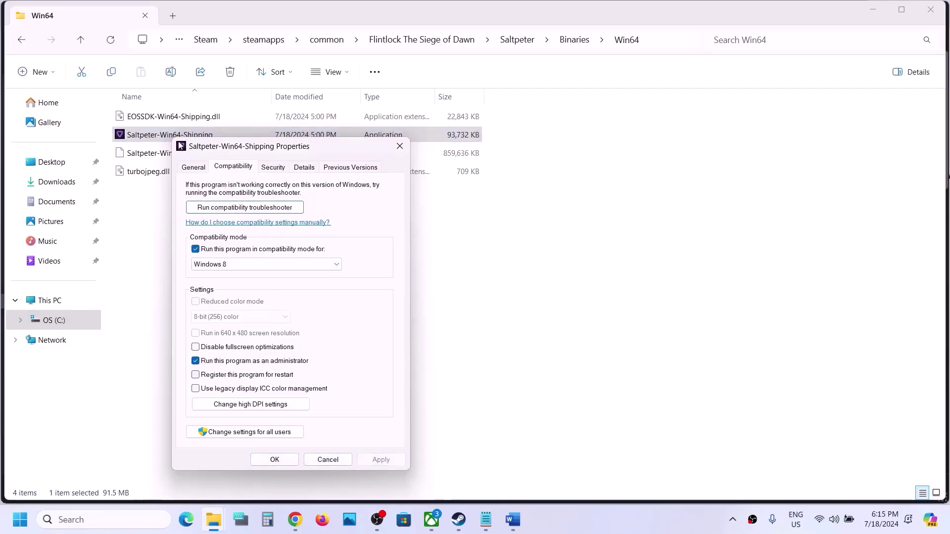
- Change the Saltpeter-Win64-Shipping application's compatibility mode to Windows 7 and apply it
click(262, 264)
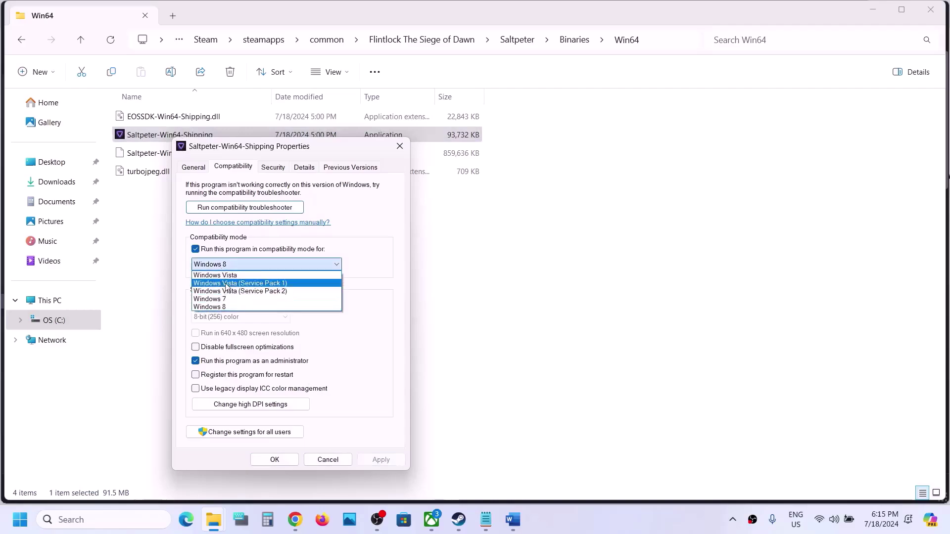
click(225, 299)
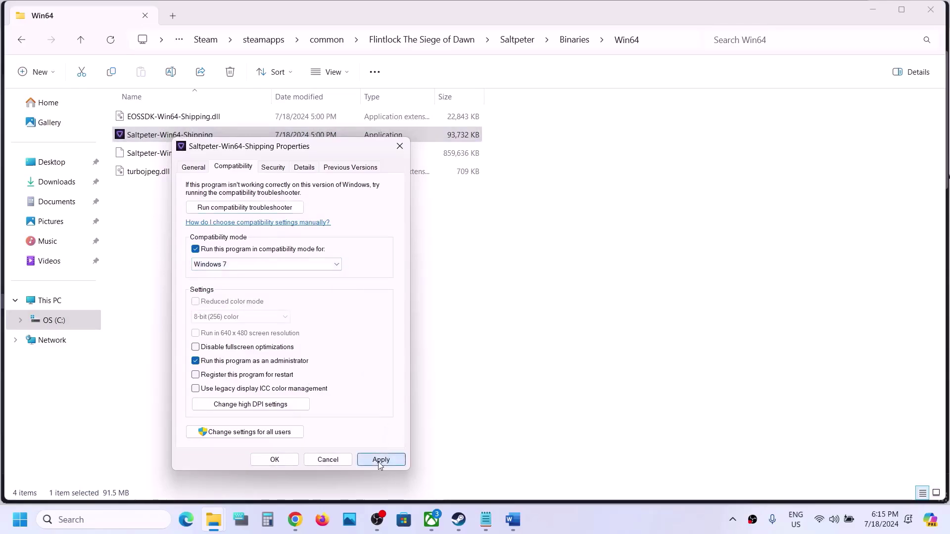
click(379, 461)
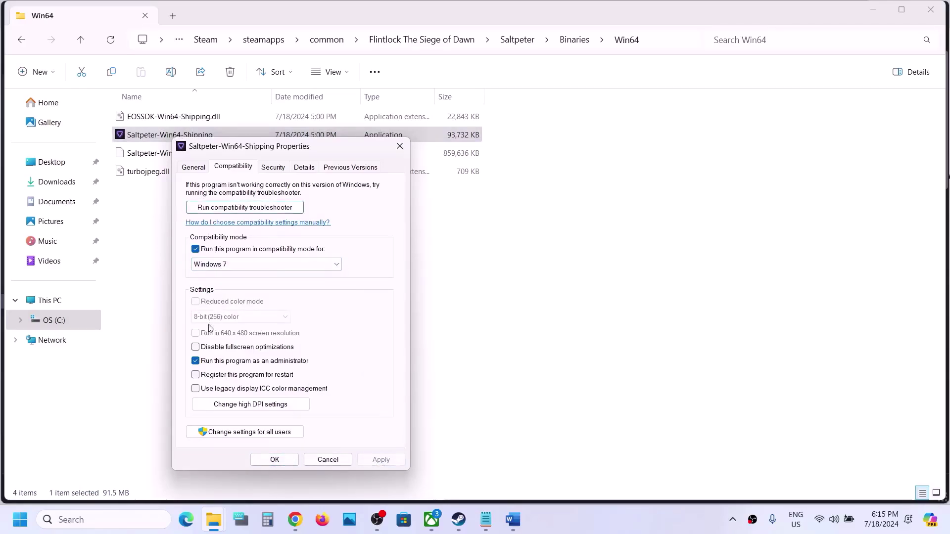
- Disable fullscreen optimizations for the Saltpeter-Win64-Shipping application, apply the setting and close its properties
click(196, 348)
click(379, 459)
click(275, 459)
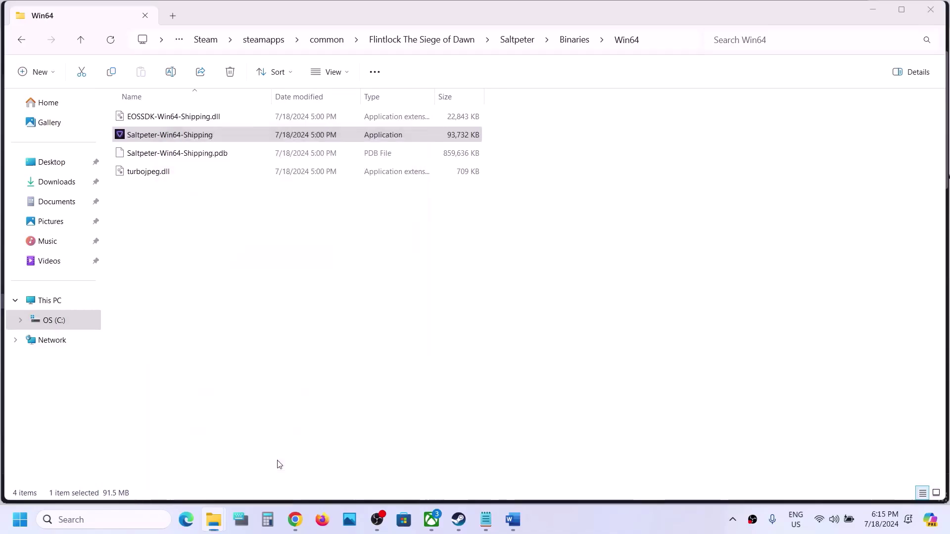
- Clear the compatibility mode, administrator and fullscreen optimization settings of the Saltpeter-Win64-Shipping application, apply and close its properties
right_click(198, 139)
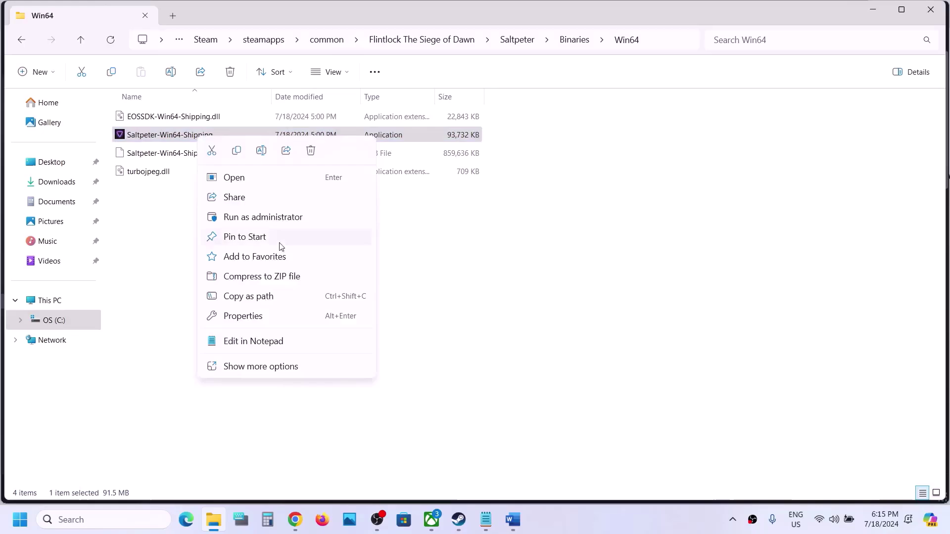
click(253, 315)
click(263, 165)
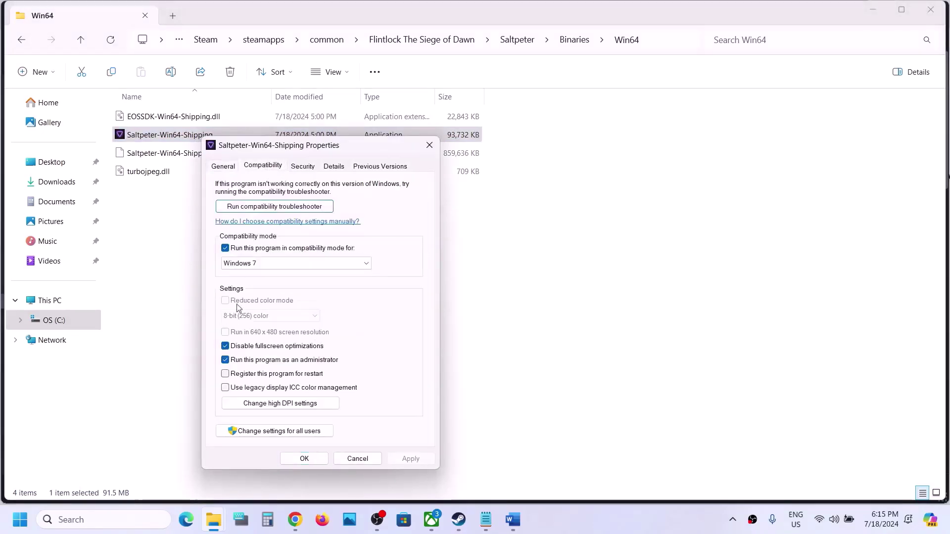
click(225, 248)
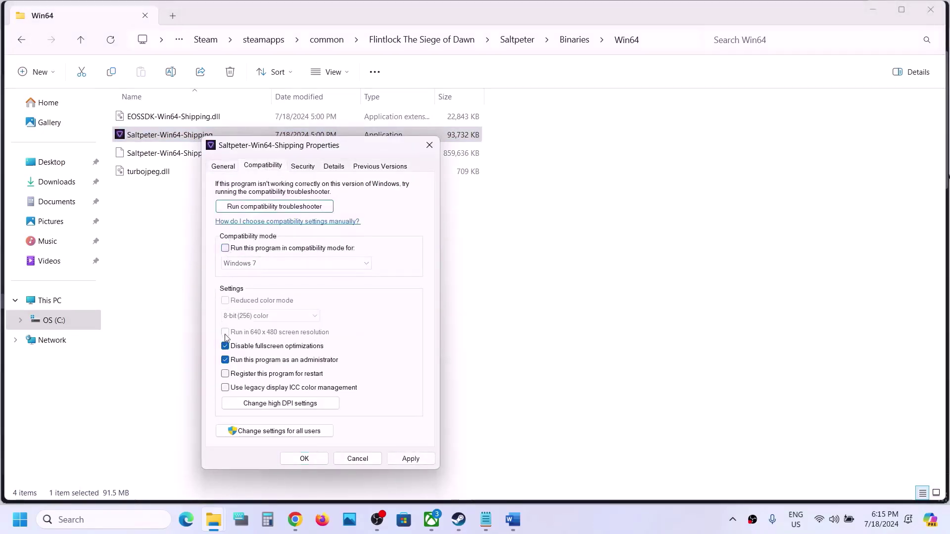
click(226, 360)
click(225, 345)
click(411, 459)
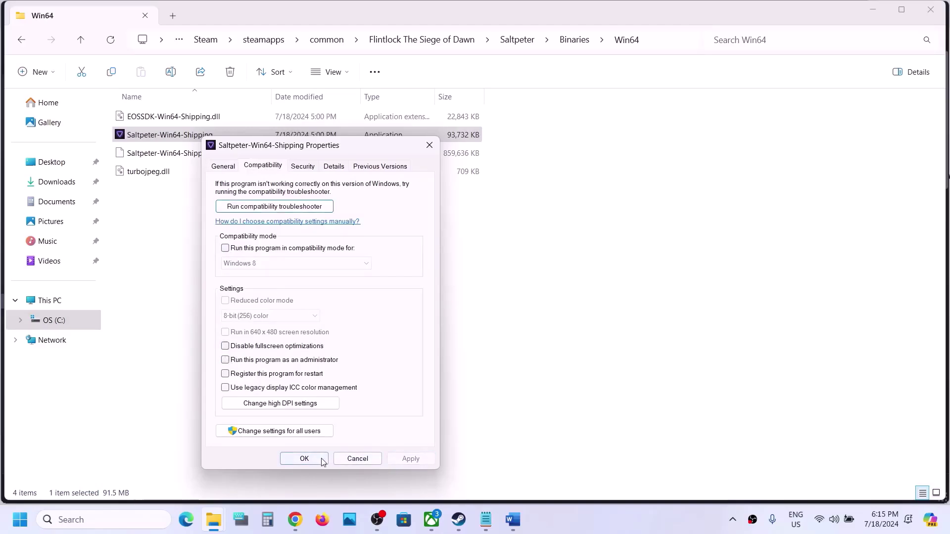
click(304, 459)
- Go back up from the Win64 folder to the Flintlock The Siege of Dawn folder
click(81, 40)
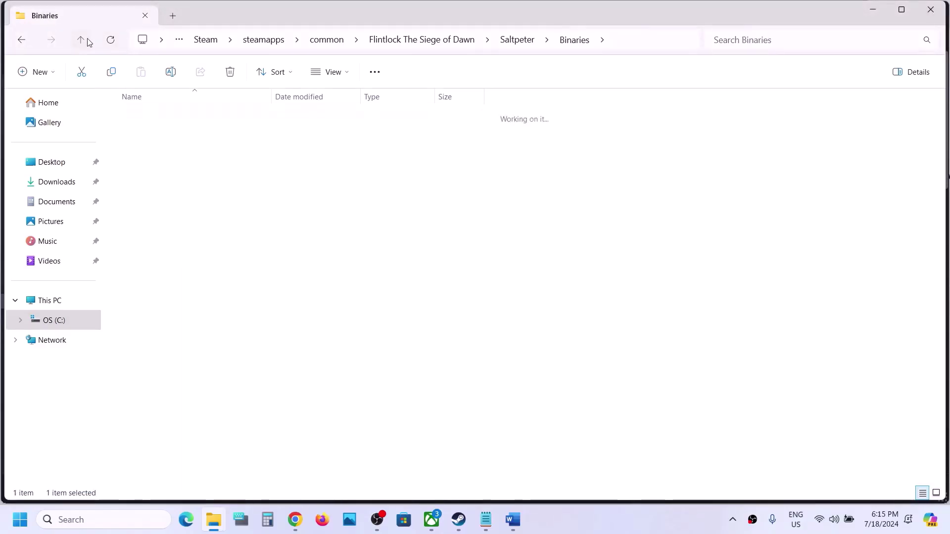
click(82, 41)
click(81, 41)
- Clear the compatibility mode, fullscreen optimization and administrator settings of the Saltpeter application, apply and close its properties
right_click(141, 193)
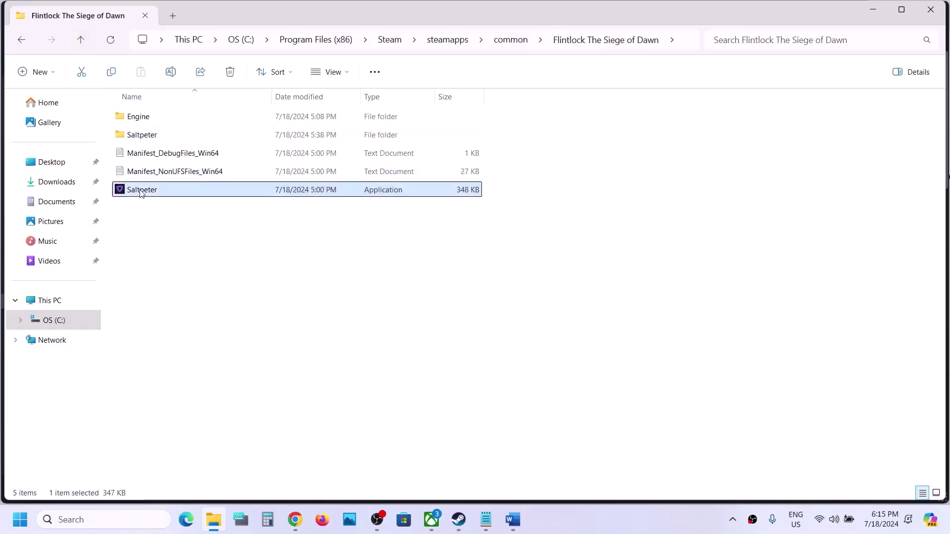
click(183, 371)
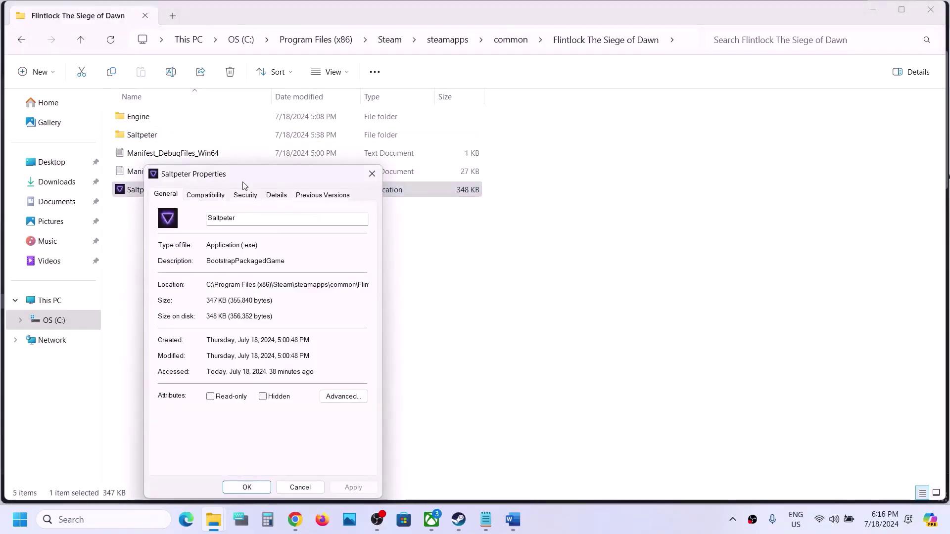
click(213, 196)
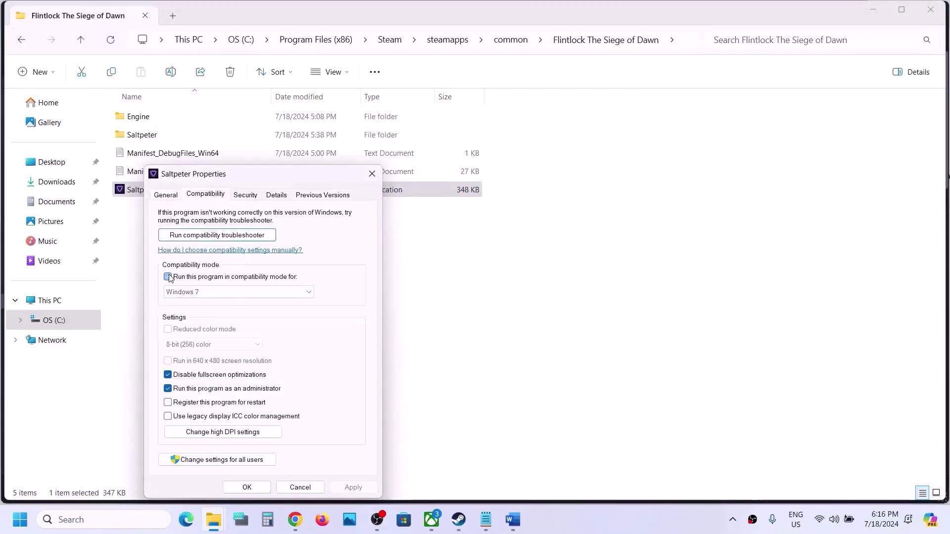
click(167, 375)
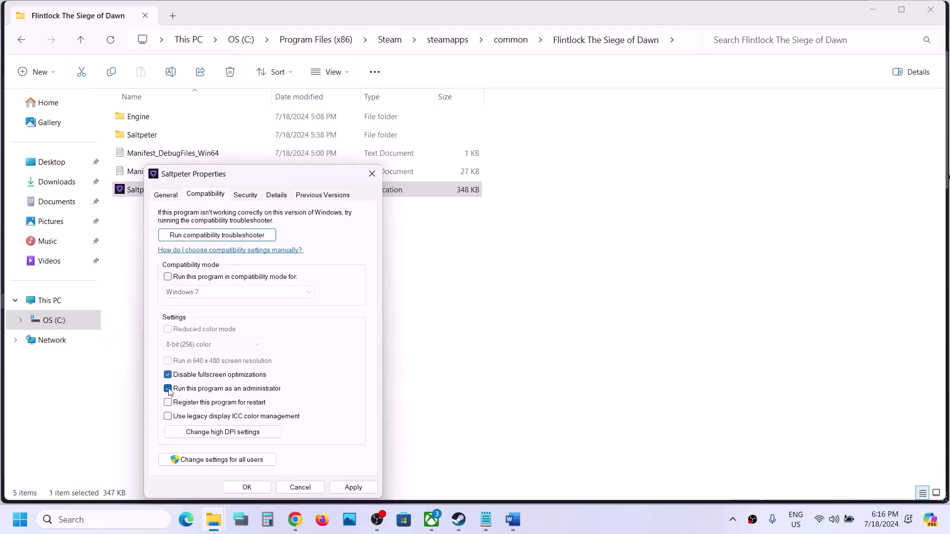
click(169, 390)
click(347, 488)
click(247, 487)
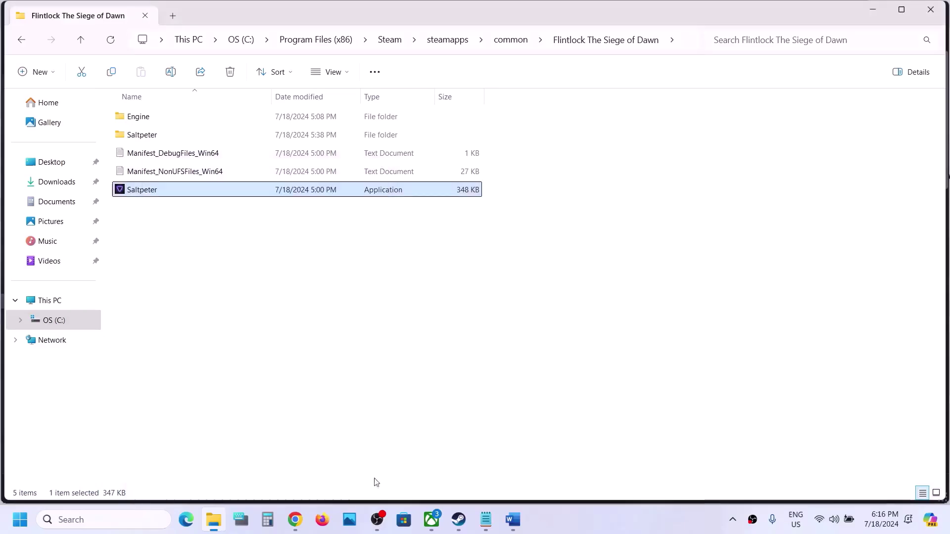
- Switch to the Word troubleshooting list, review Step 2's -dx11/-dx12 launch option advice, and return to Steam
click(459, 519)
click(512, 519)
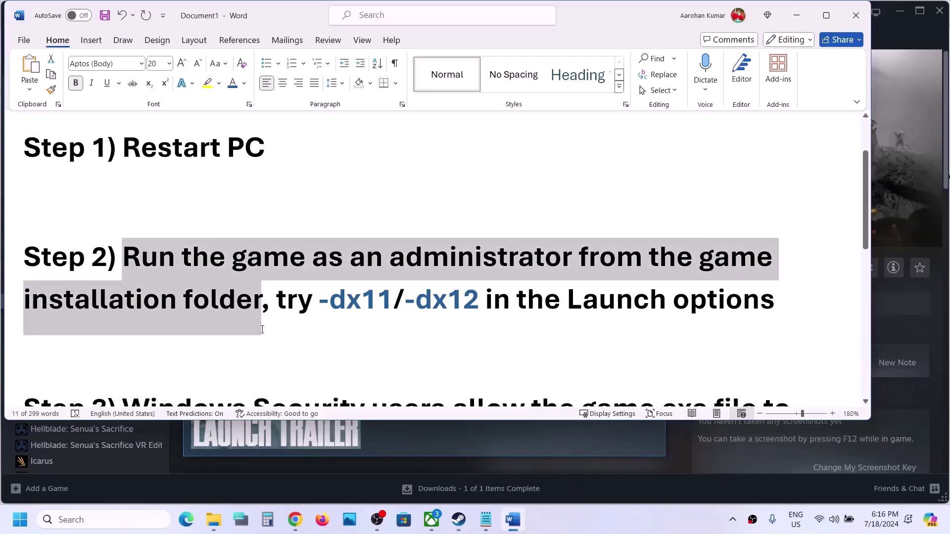
drag(393, 292, 499, 296)
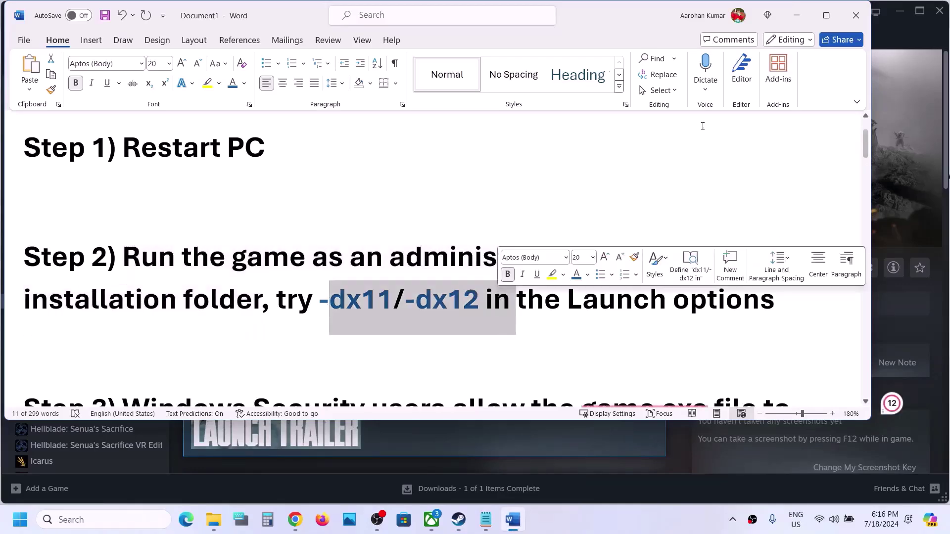
click(796, 15)
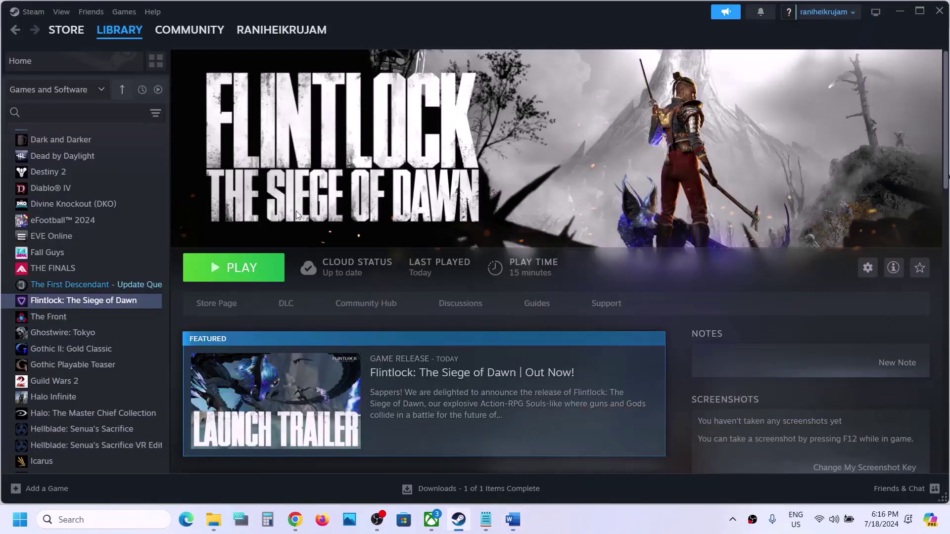
- Enter -dx11 as the launch option in Flintlock: The Siege of Dawn's Steam properties and close them
right_click(97, 303)
click(127, 398)
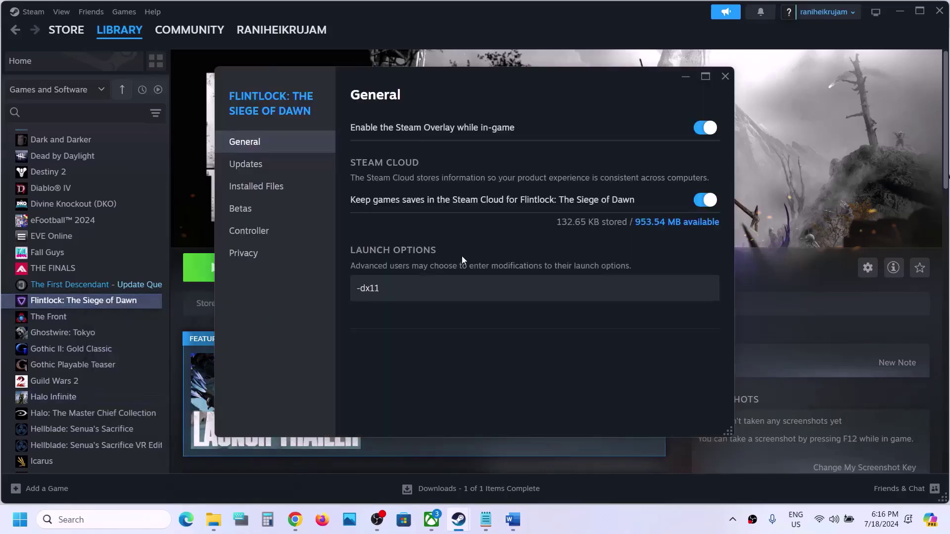
click(389, 287)
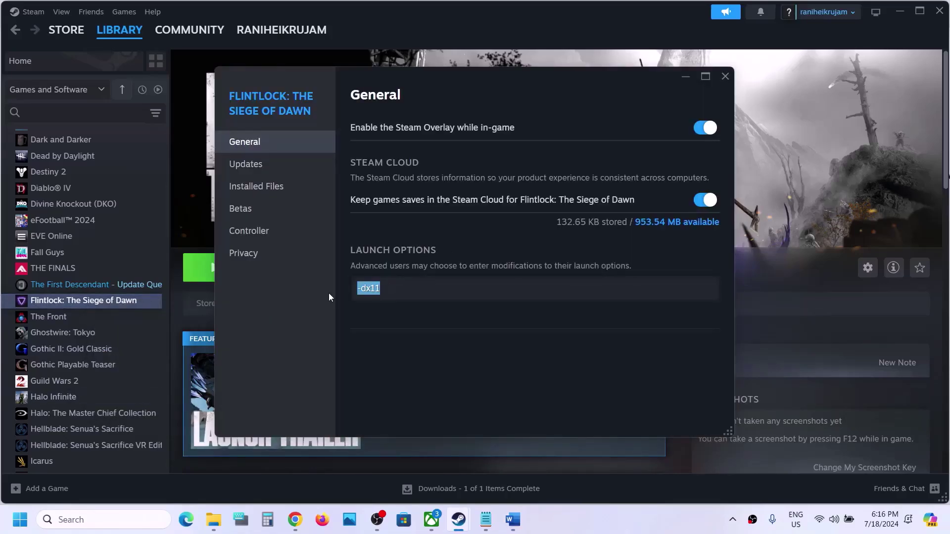
text(-dx11)
click(393, 319)
click(726, 75)
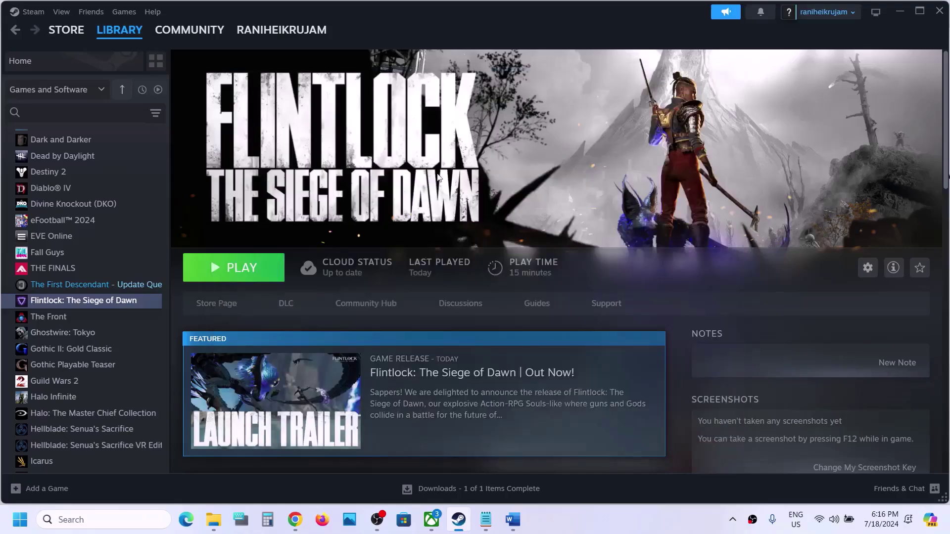
- Replace the launch option of Flintlock: The Siege of Dawn with -dx12 and close the game's properties
right_click(140, 300)
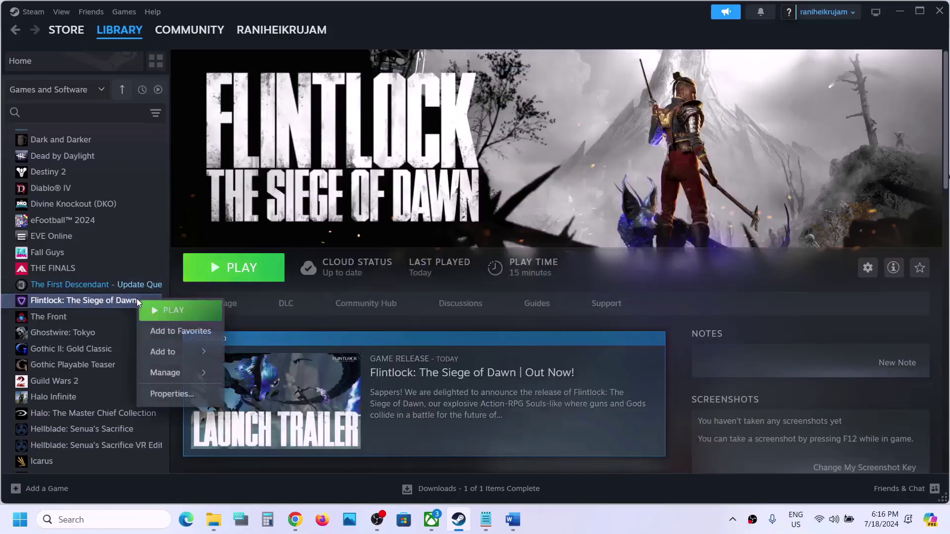
click(188, 393)
key(ctrl+a)
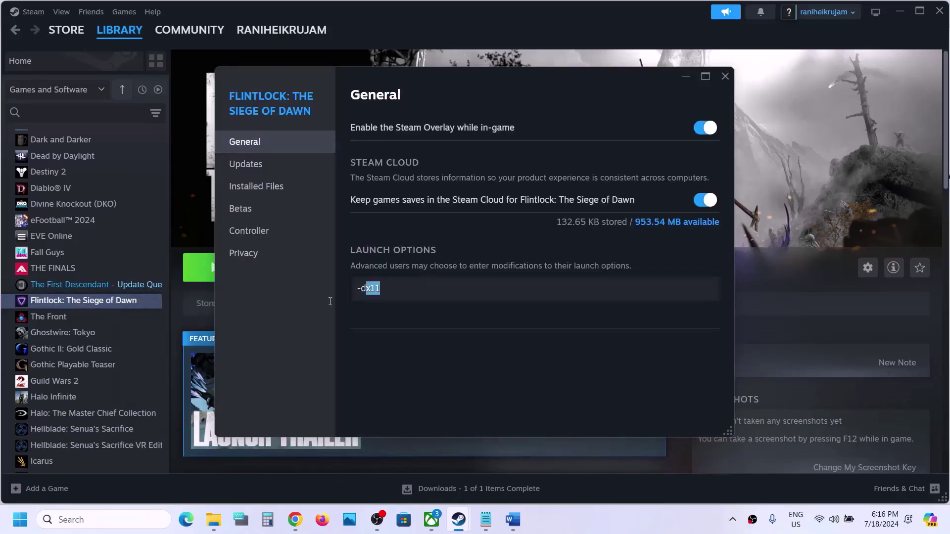
text(-dx12)
click(410, 337)
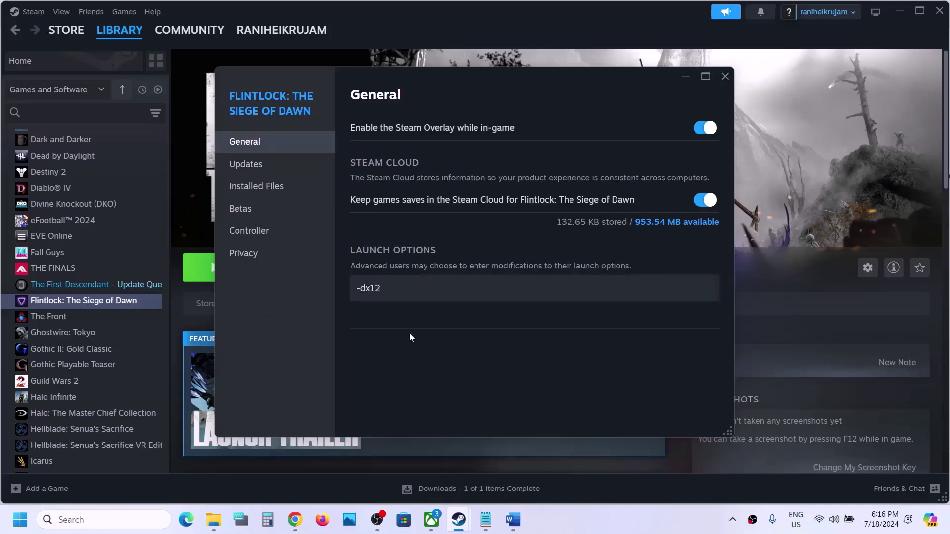
click(725, 75)
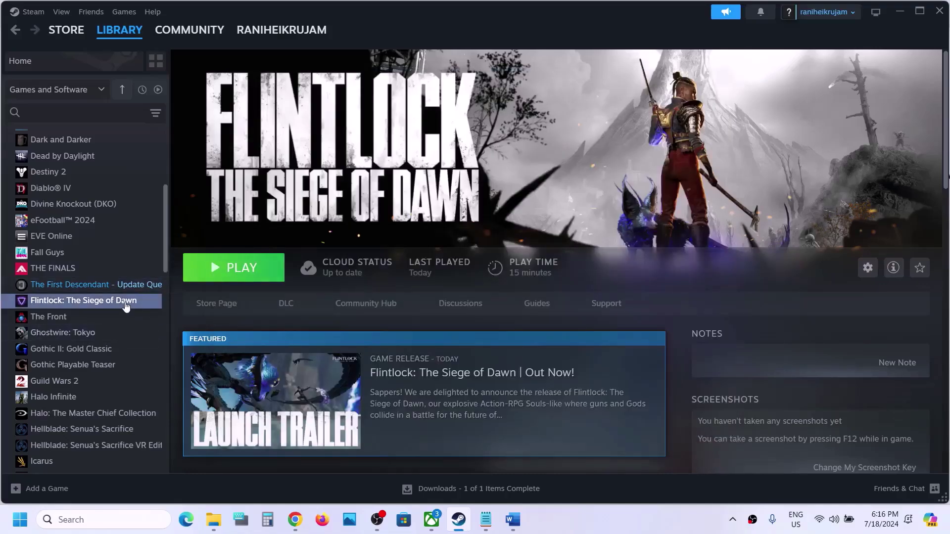
- Clear the launch options of Flintlock: The Siege of Dawn and close the game's properties
right_click(145, 301)
click(155, 396)
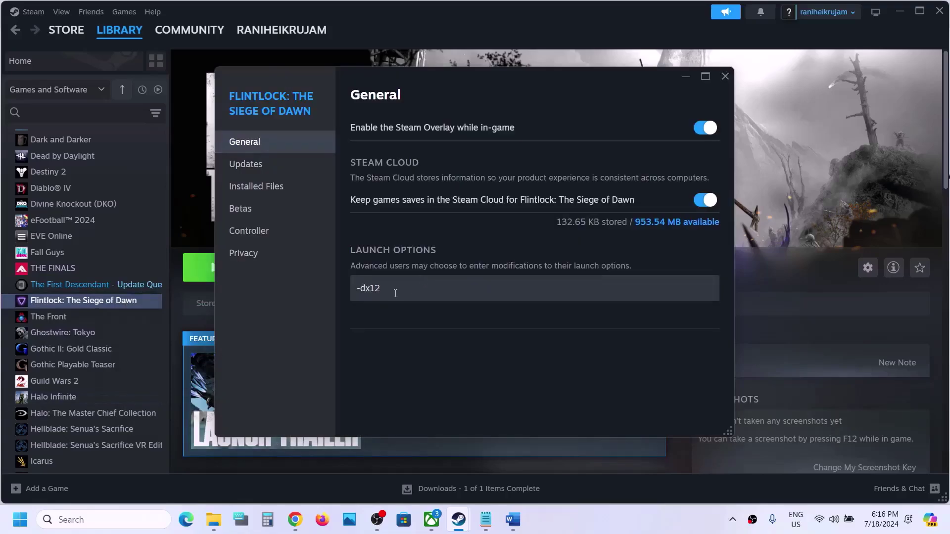
key(ctrl+a)
key(BackSpace)
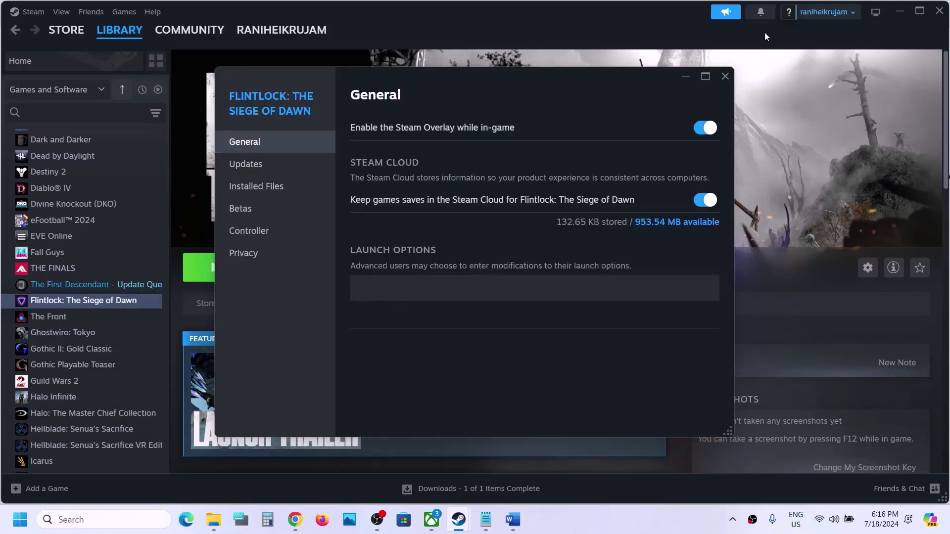
click(726, 76)
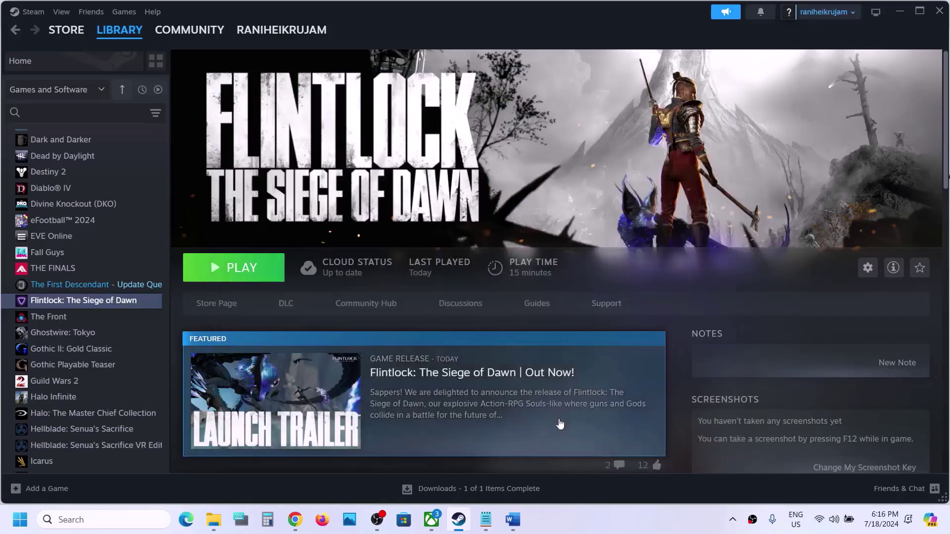
- Switch to the Word troubleshooting list and review Step 3 on allowing the game exe through Windows Security or a third-party antivirus
click(512, 519)
scroll(387, 313, down, 5)
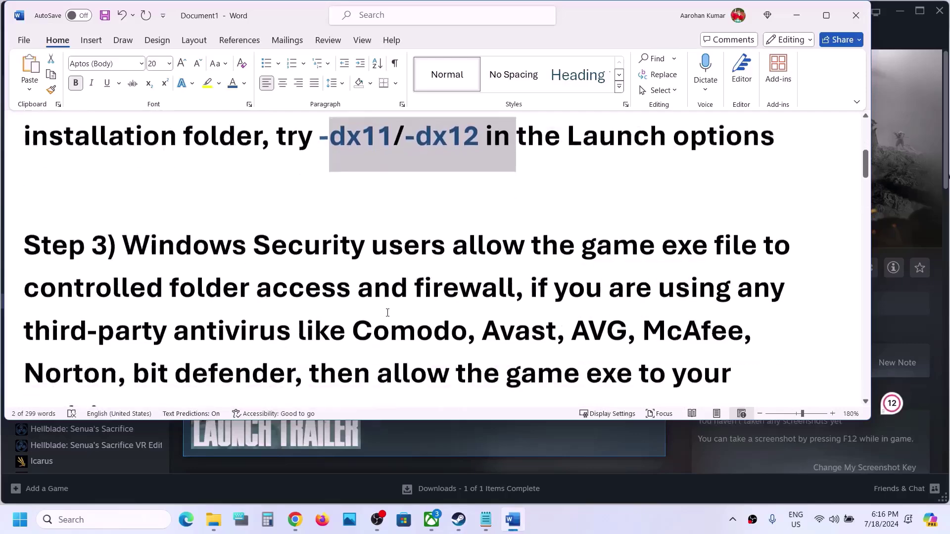
drag(578, 220, 509, 261)
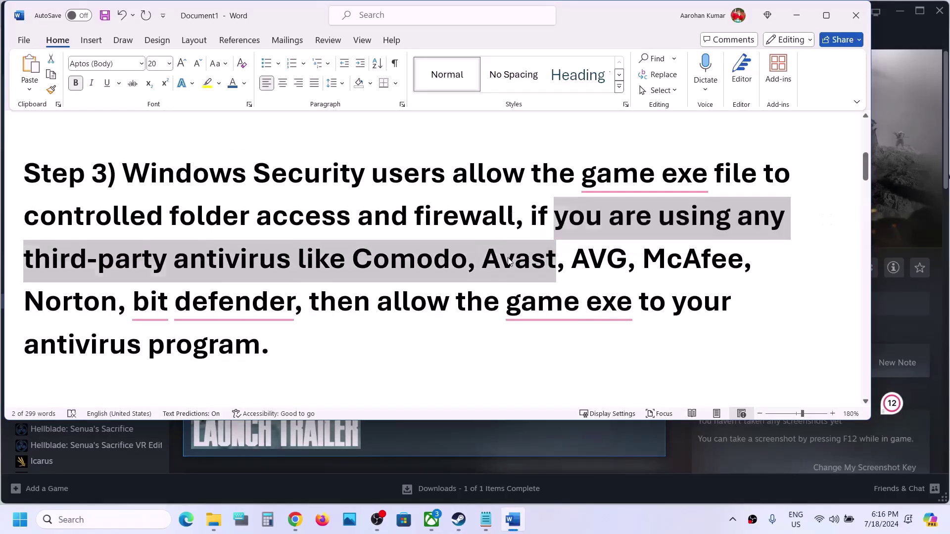
click(511, 261)
click(285, 307)
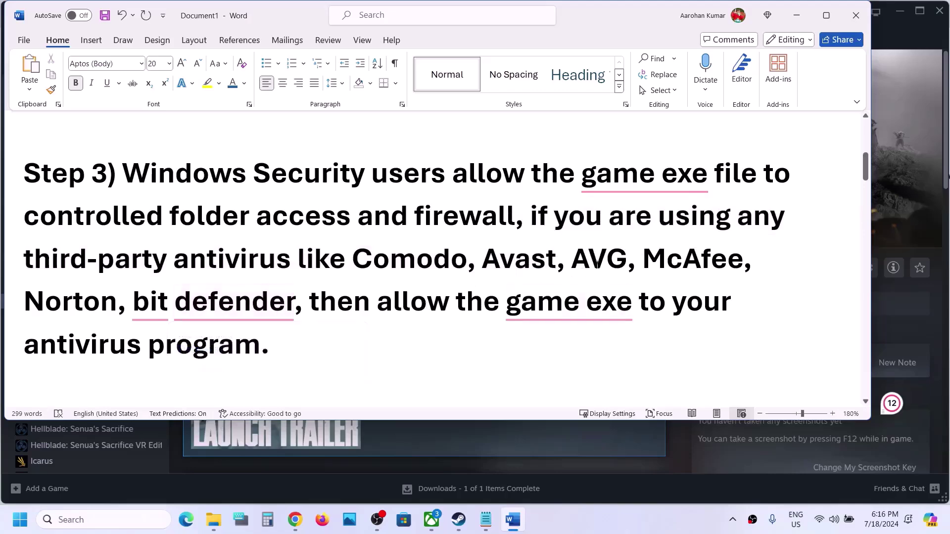
drag(628, 254, 302, 316)
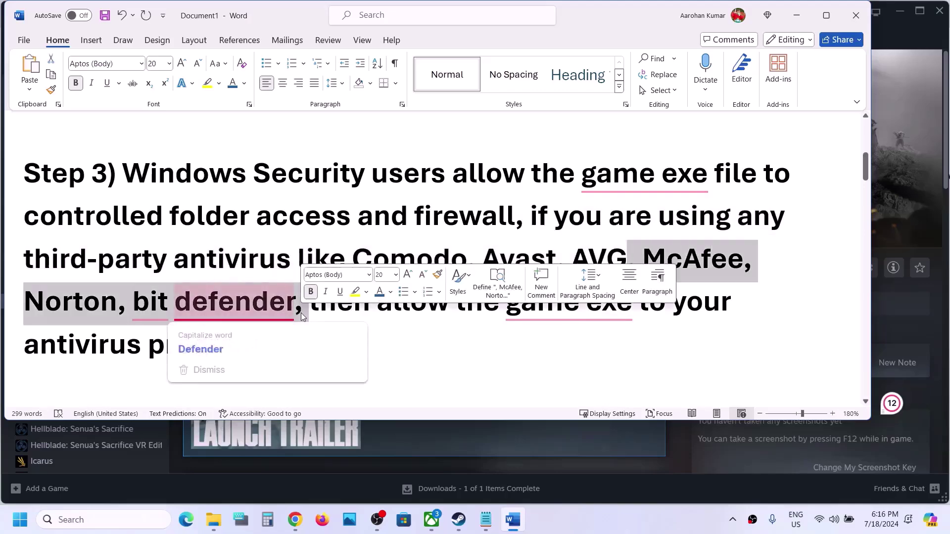
click(569, 304)
drag(379, 302, 234, 353)
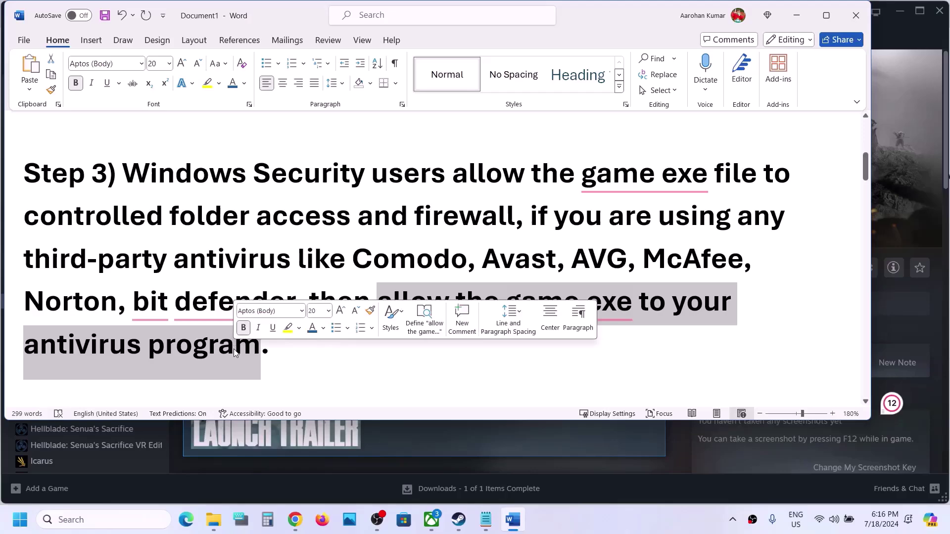
- Minimize the Word list and switch to Windows Settings to open Virus & threat protection in Windows Security
click(350, 205)
drag(144, 175, 339, 174)
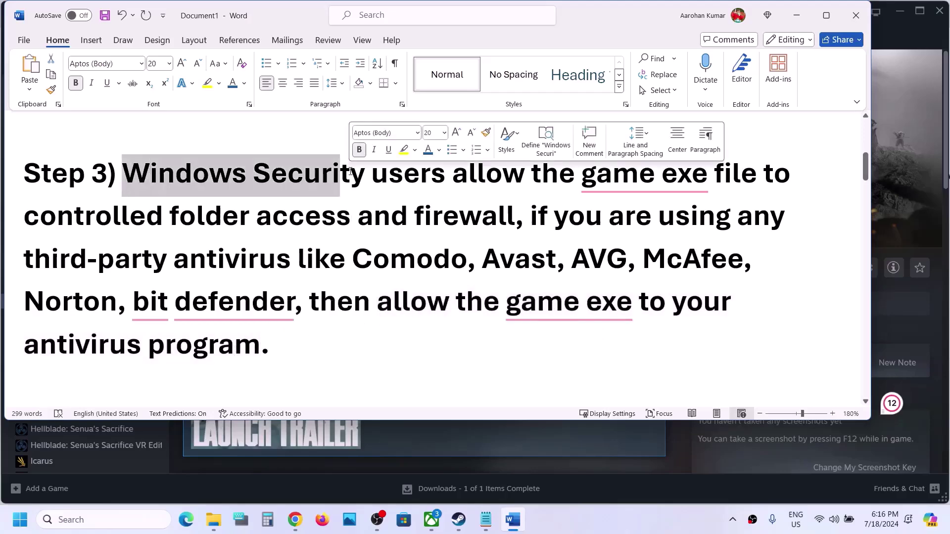
click(797, 15)
key(super+i)
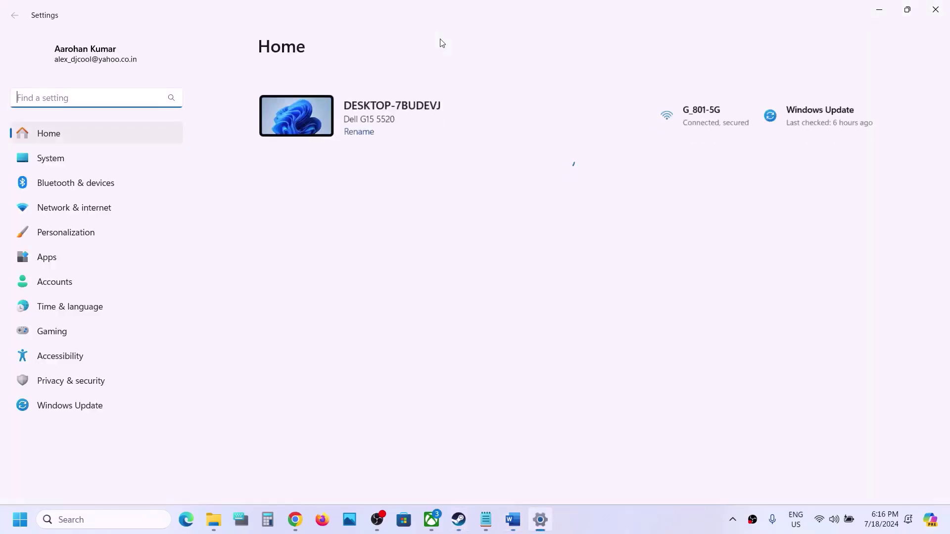
click(98, 387)
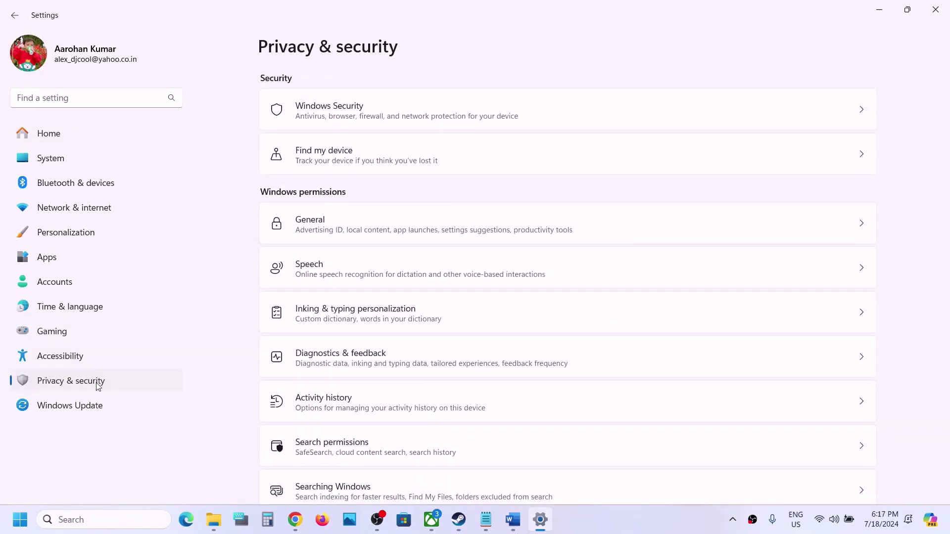
click(348, 114)
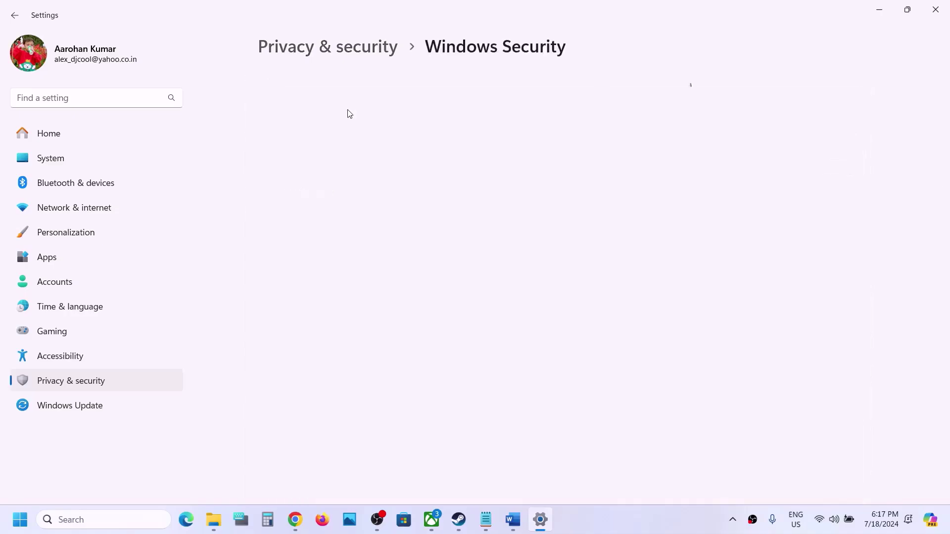
click(329, 184)
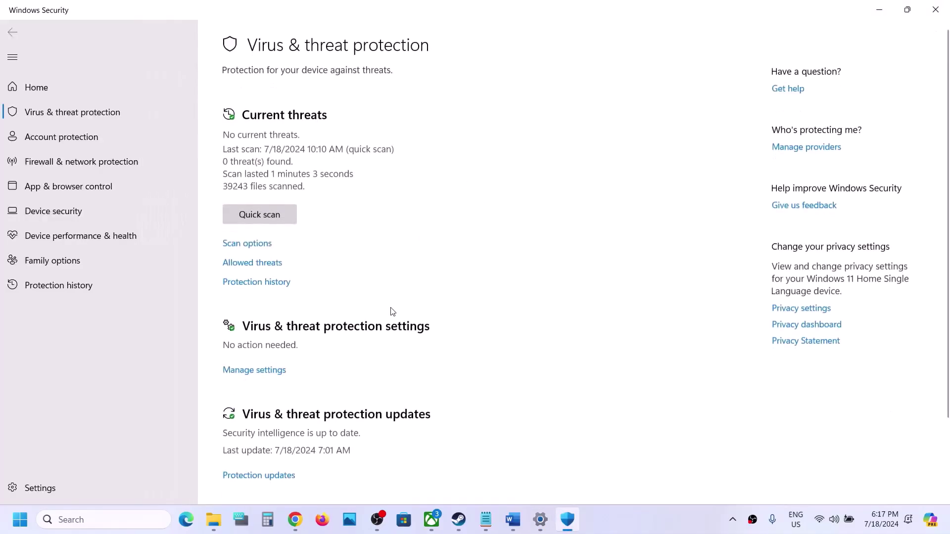
- Open the list of apps allowed through Controlled folder access under ransomware protection, approving the permission request
scroll(390, 310, down, 3)
click(306, 467)
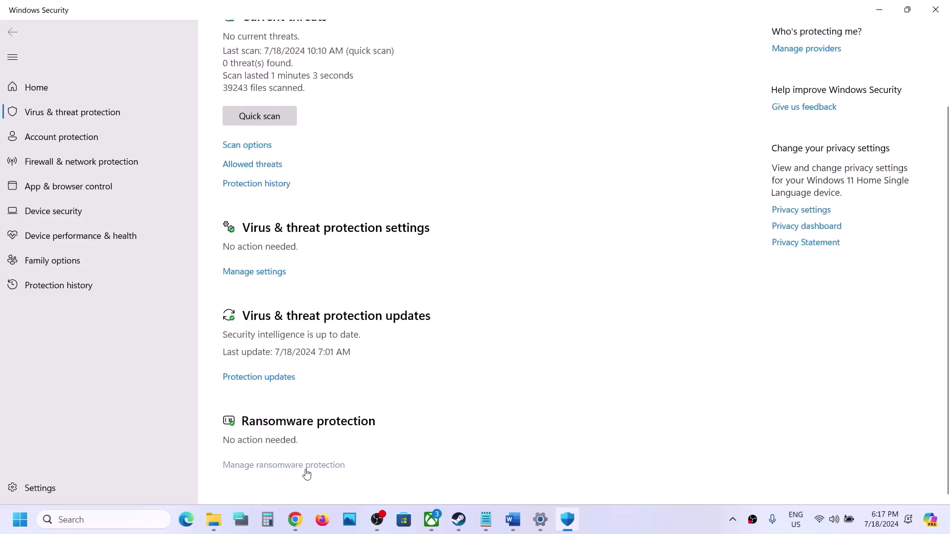
click(319, 253)
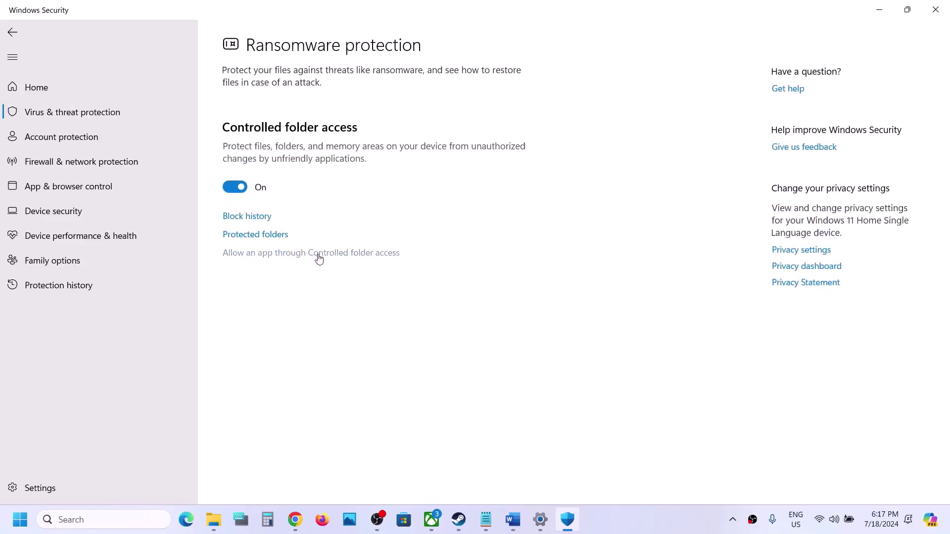
click(415, 355)
scroll(445, 120, down, 2)
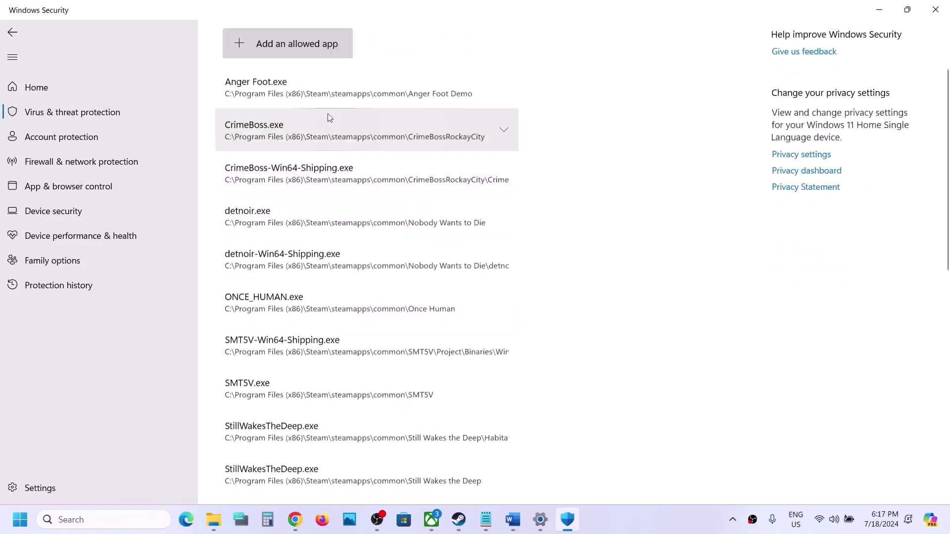
- Start adding an allowed app and browse to C:\Program Files (x86)\Steam\steamapps\common
click(312, 53)
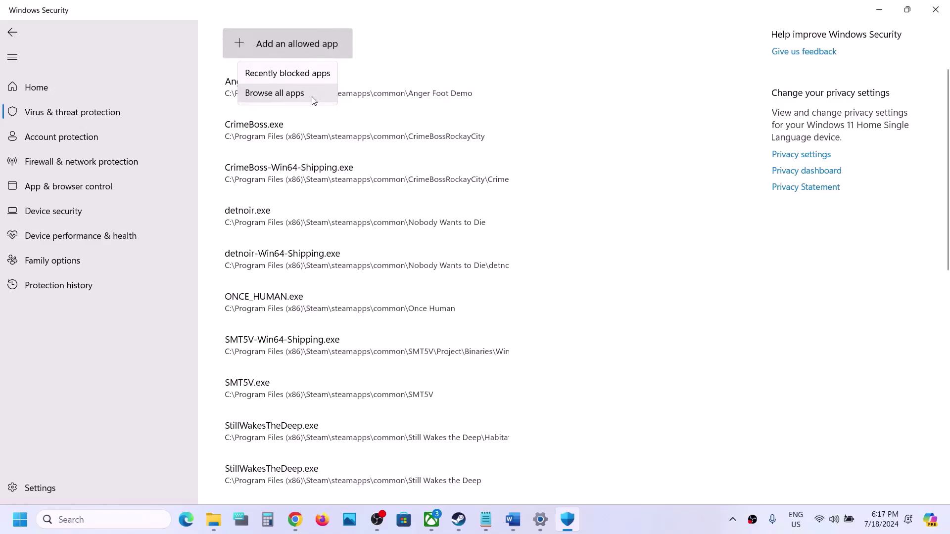
click(311, 95)
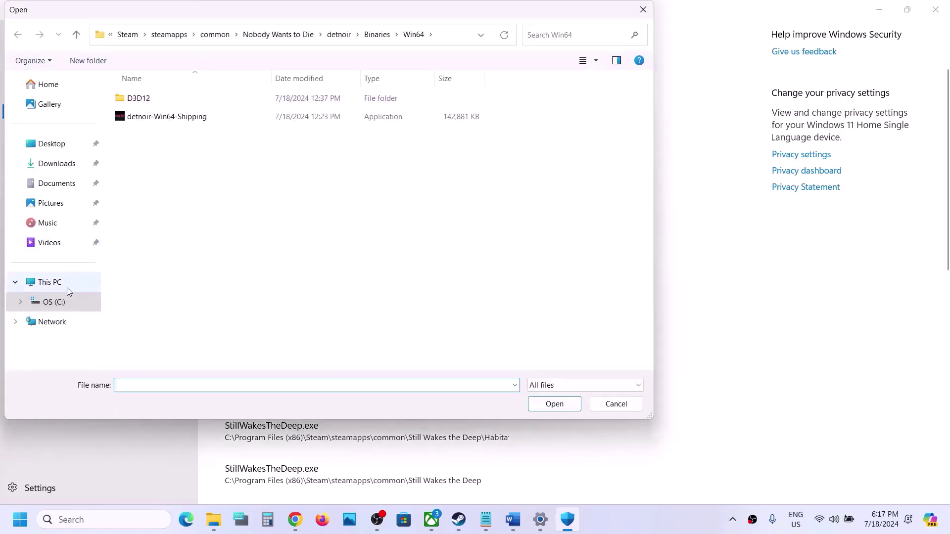
click(50, 283)
double_click(187, 120)
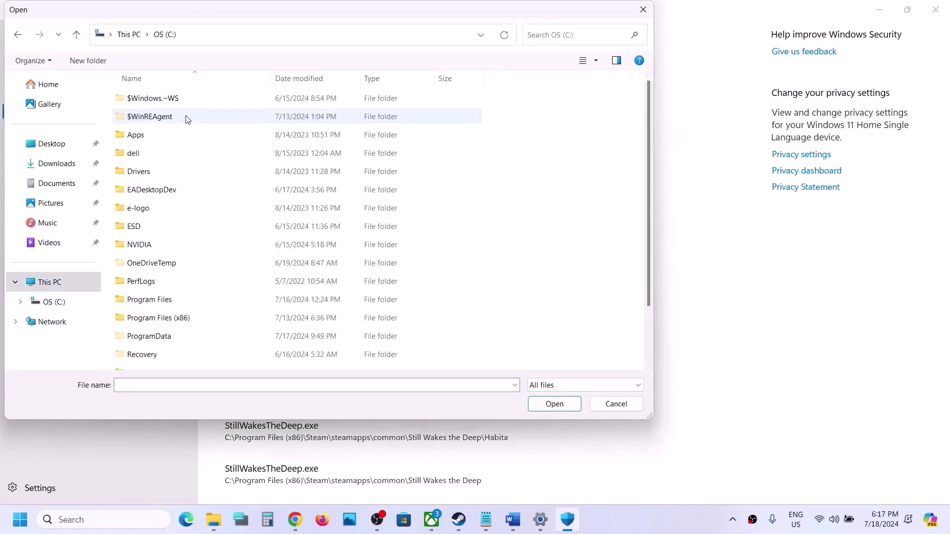
scroll(180, 251, down, 2)
double_click(193, 254)
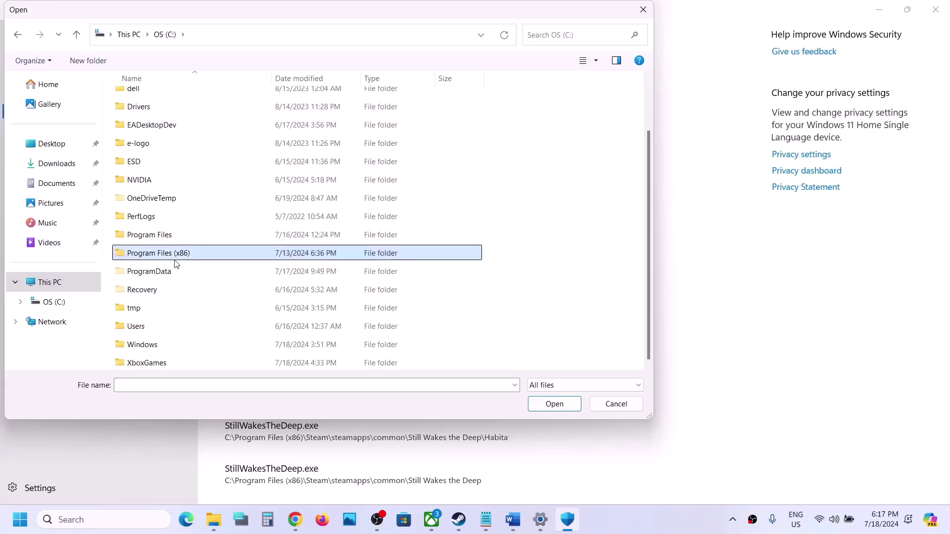
scroll(176, 263, down, 5)
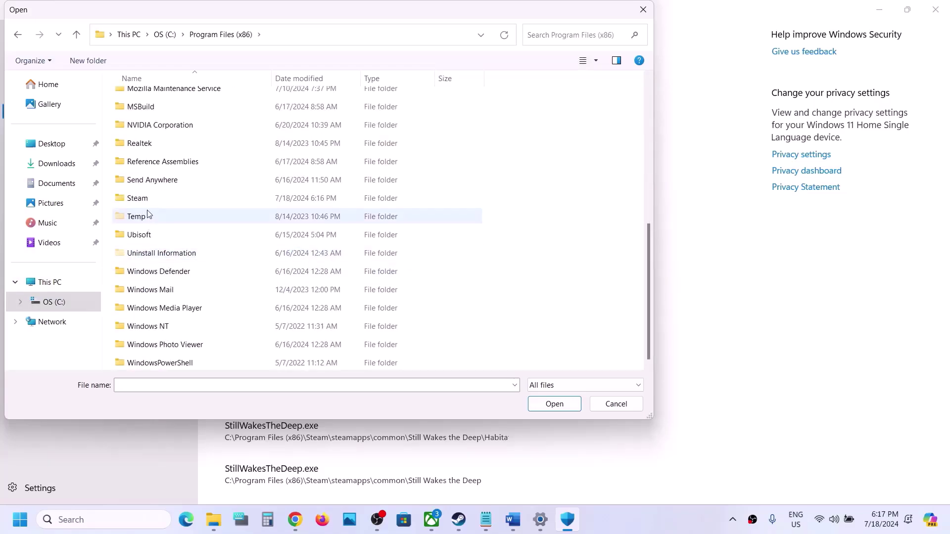
double_click(141, 198)
scroll(148, 187, down, 4)
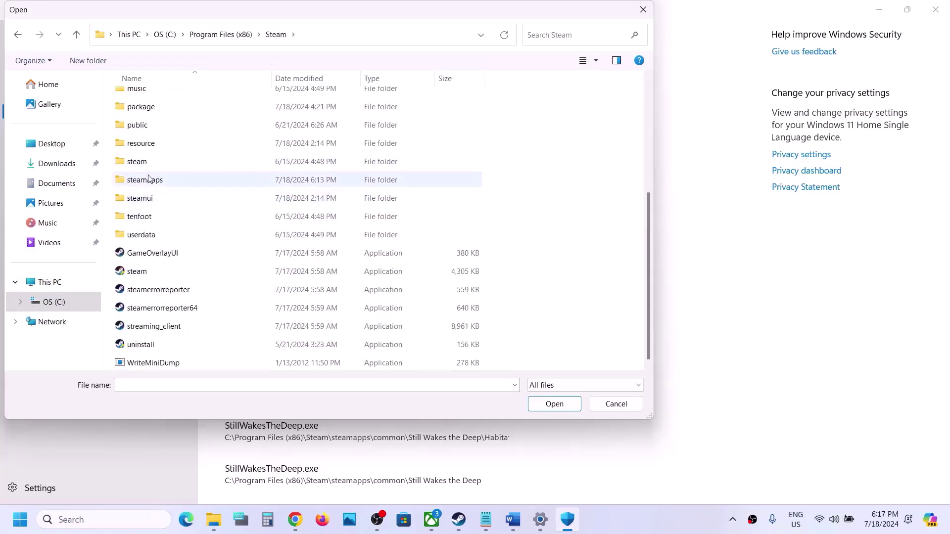
double_click(149, 179)
double_click(163, 99)
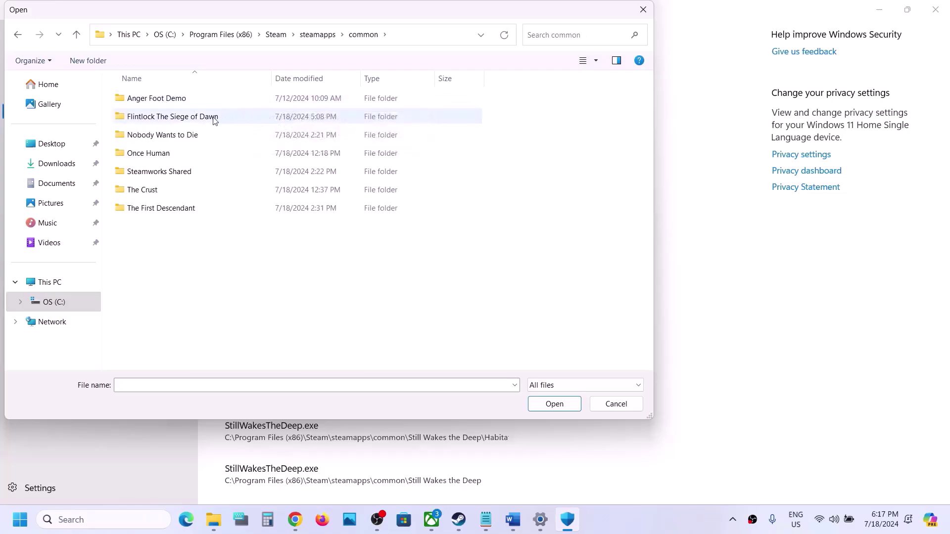
- Allow the Saltpeter application from the Flintlock The Siege of Dawn folder through Controlled folder access
click(196, 117)
double_click(196, 118)
click(151, 136)
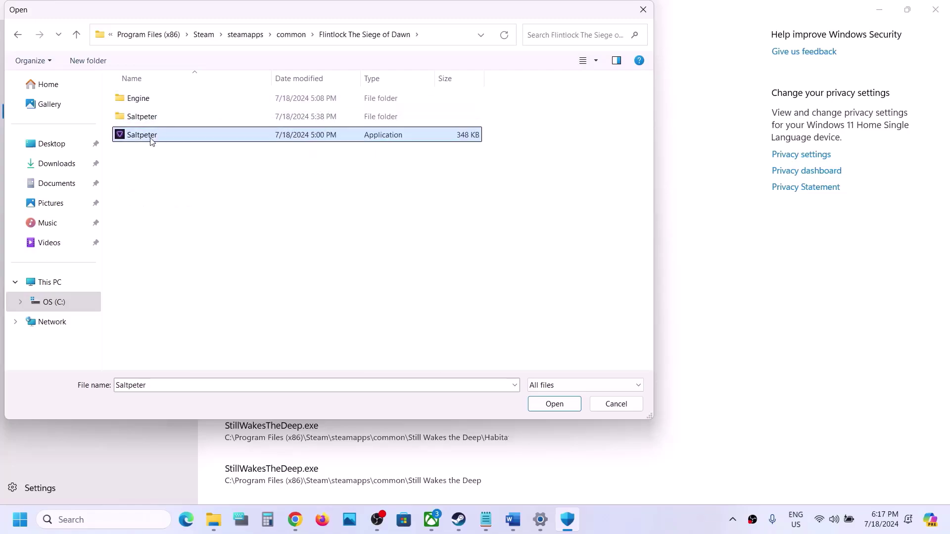
click(554, 404)
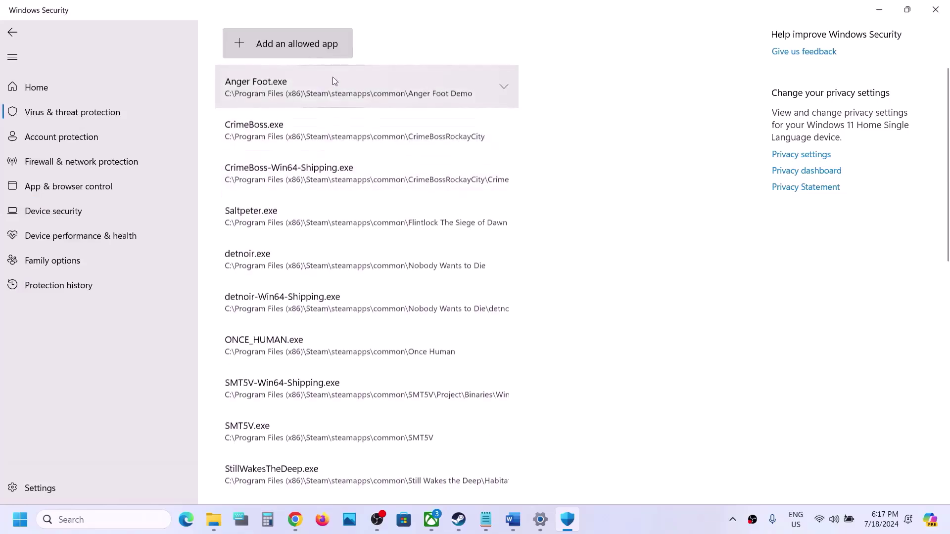
- Allow Saltpeter-Win64-Shipping from the game's Saltpeter\Binaries\Win64 folder through Controlled folder access as well
click(303, 46)
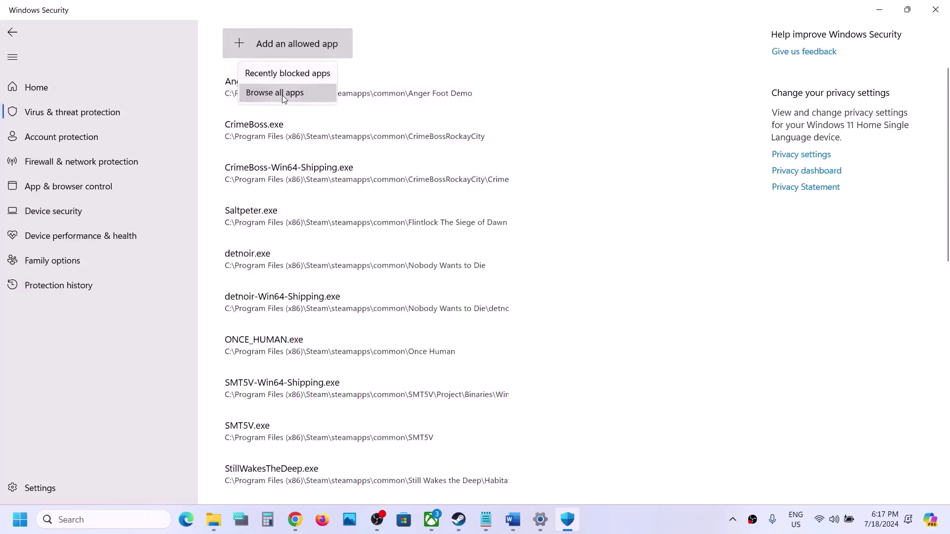
click(281, 93)
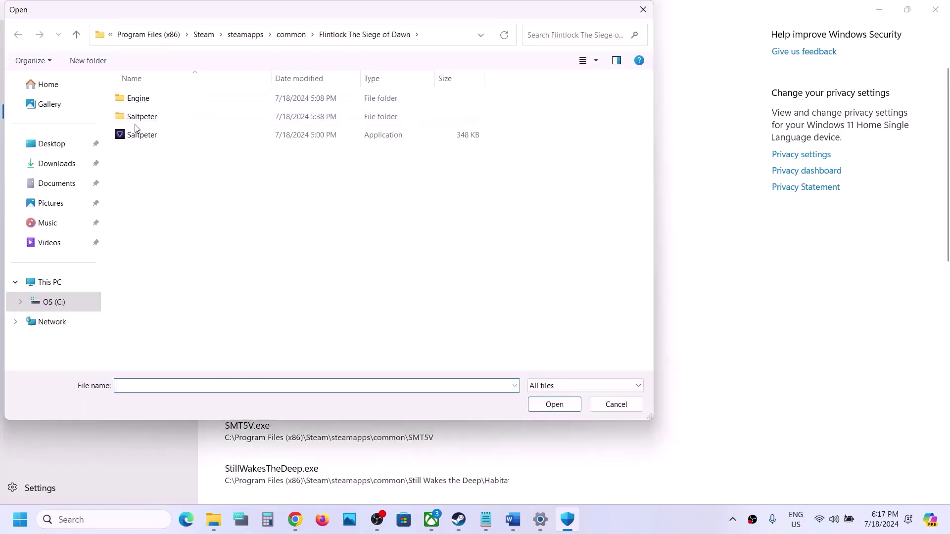
double_click(136, 119)
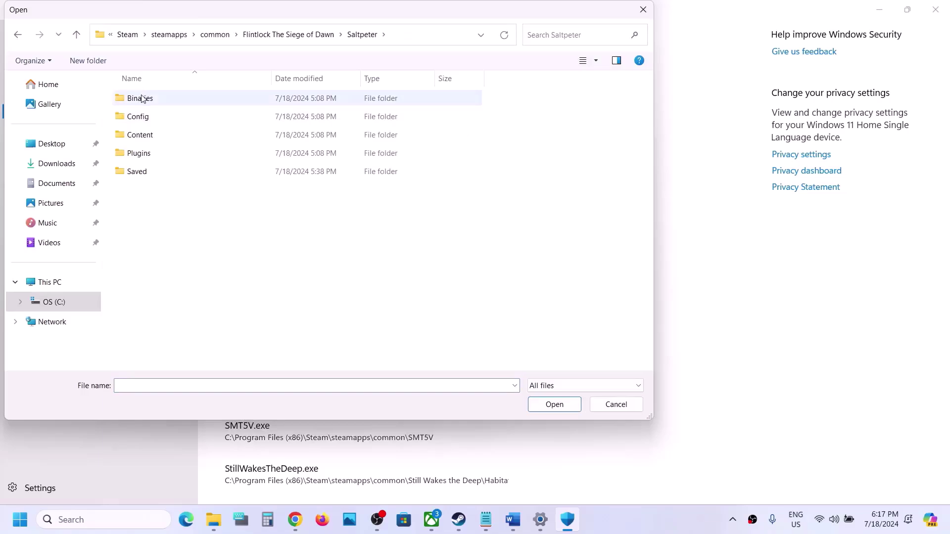
double_click(141, 98)
double_click(149, 99)
click(165, 98)
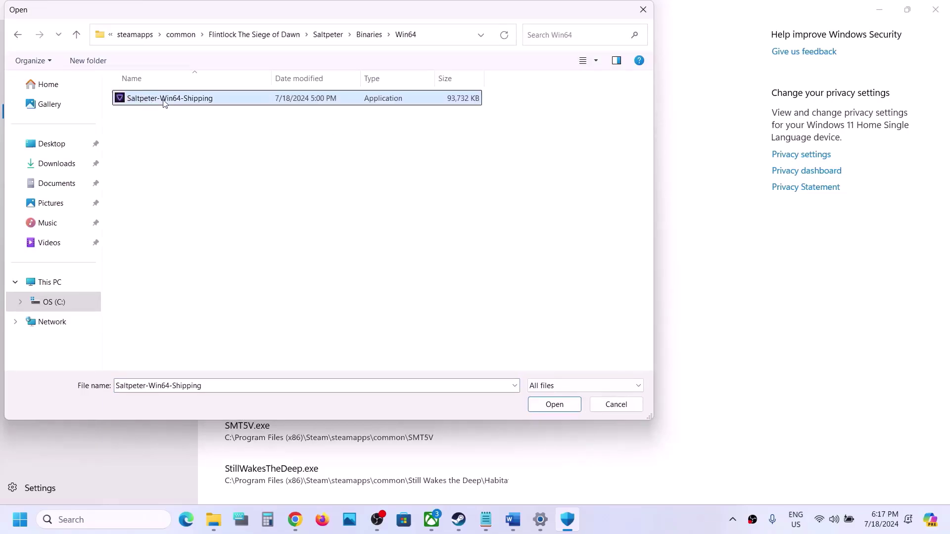
click(557, 405)
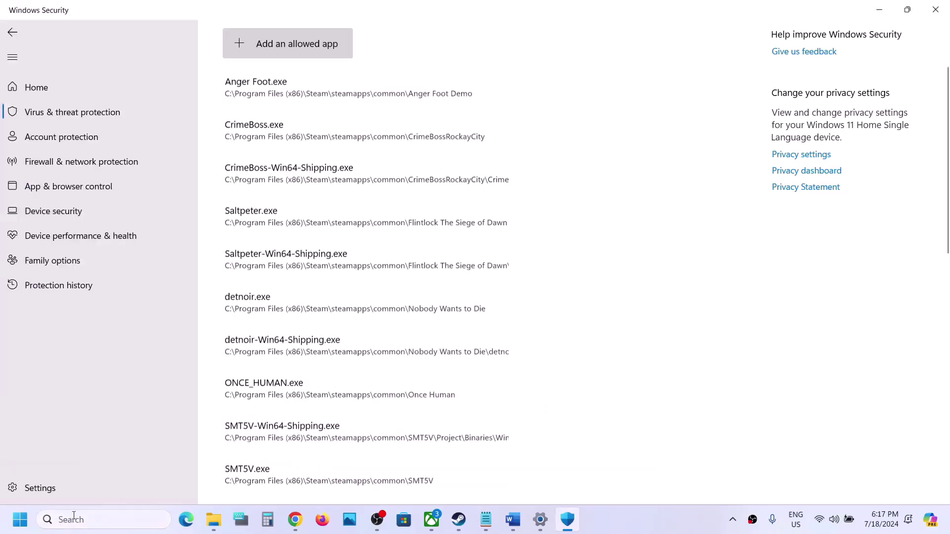
- Switch to Control Panel and open the list of apps allowed through Windows Defender Firewall
click(79, 516)
text(control)
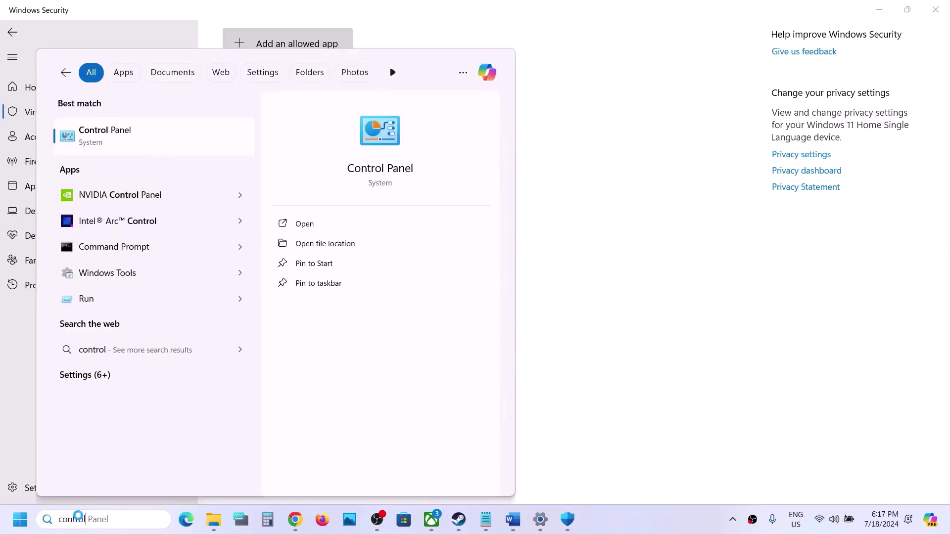
key(Return)
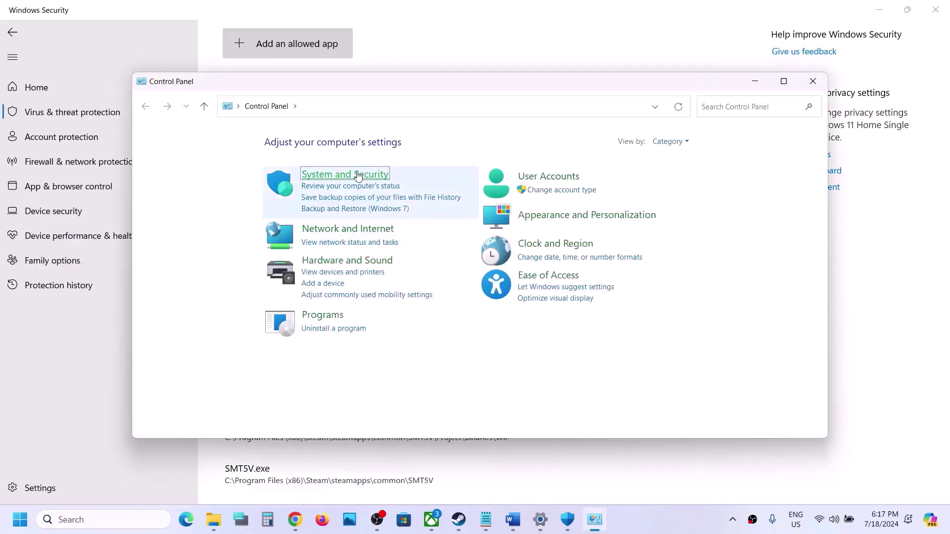
click(357, 174)
click(353, 183)
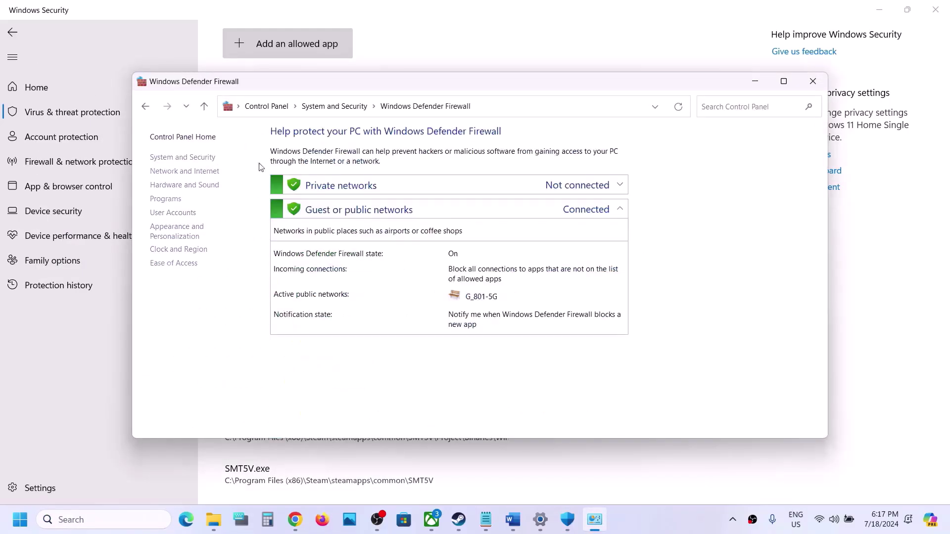
click(192, 168)
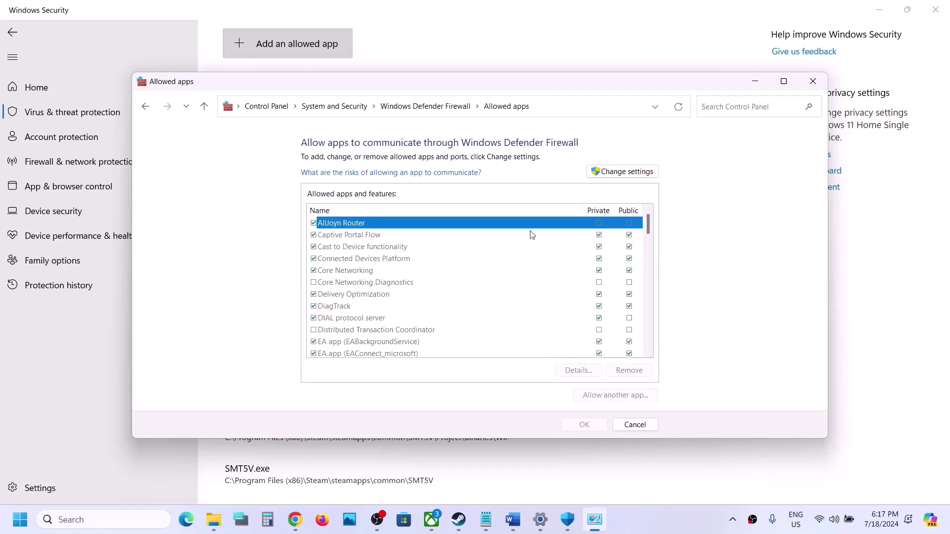
- Unlock the firewall's allowed apps list for changes and browse to Steam's common folder for another app to allow
click(626, 171)
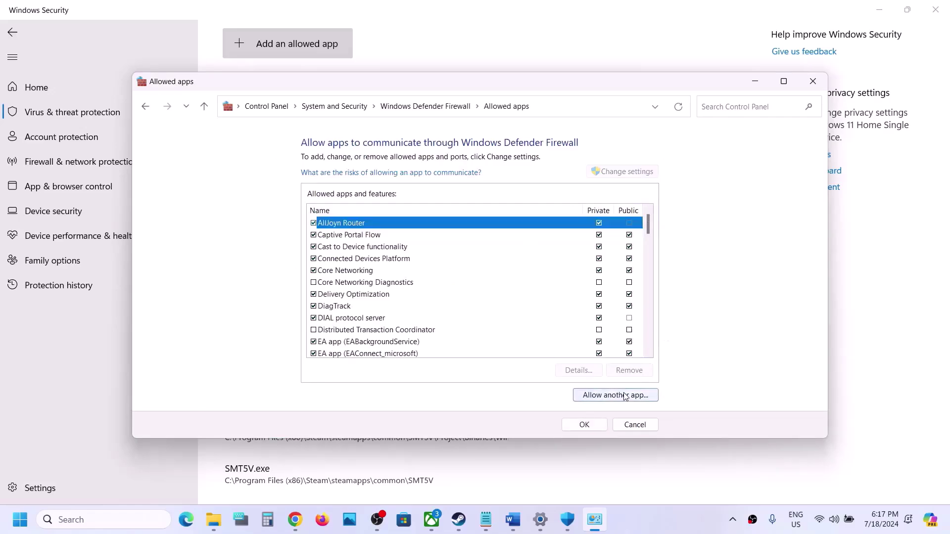
click(623, 394)
click(582, 323)
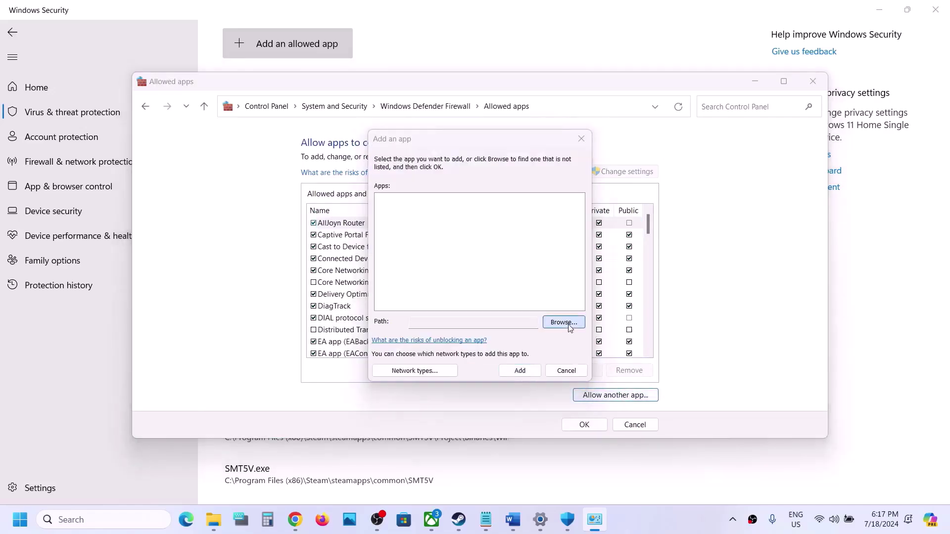
click(500, 185)
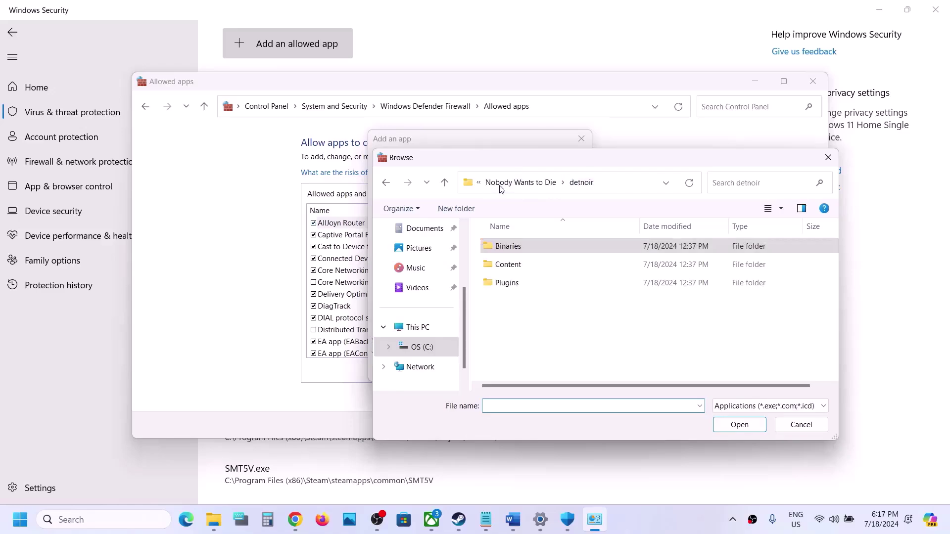
click(518, 183)
click(507, 186)
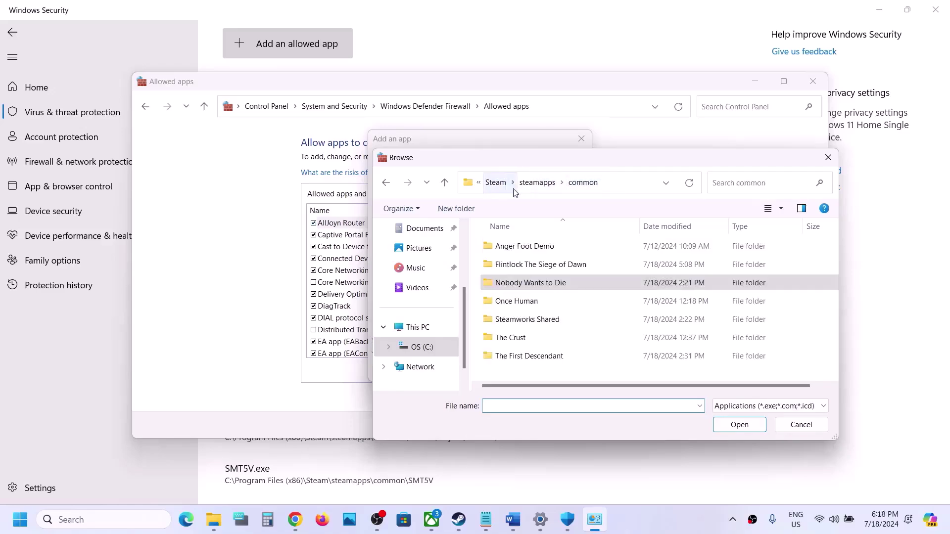
- Try to add the Saltpeter application from the Flintlock The Siege of Dawn folder to the firewall's allowed apps
click(541, 267)
double_click(550, 267)
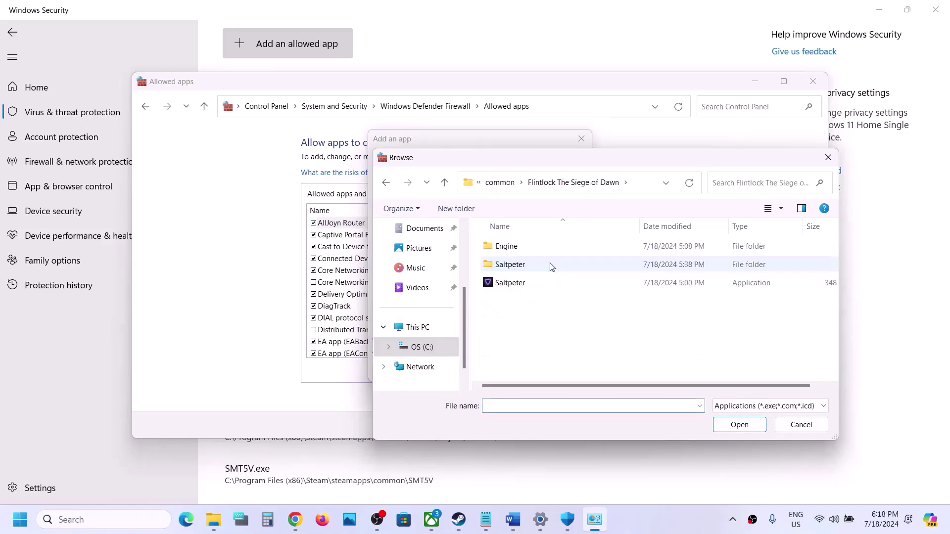
click(509, 283)
click(741, 425)
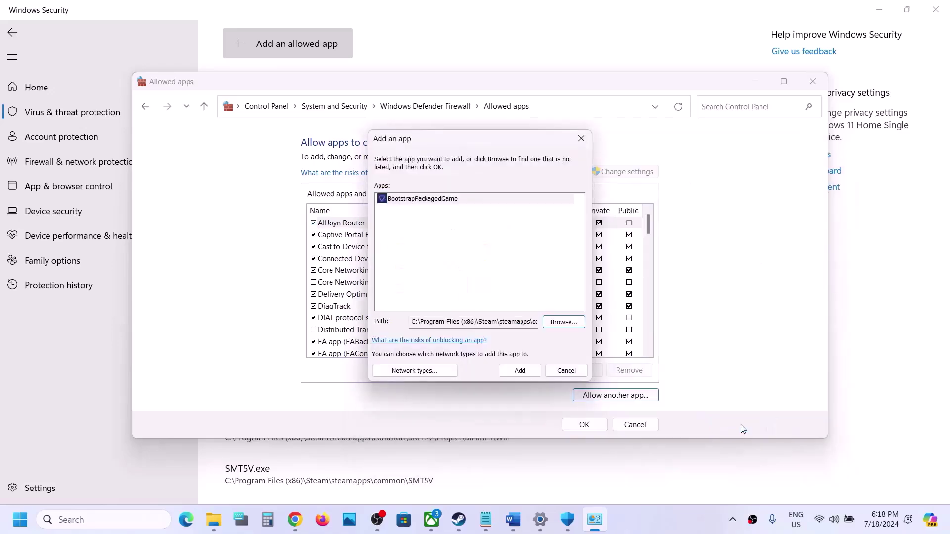
click(519, 371)
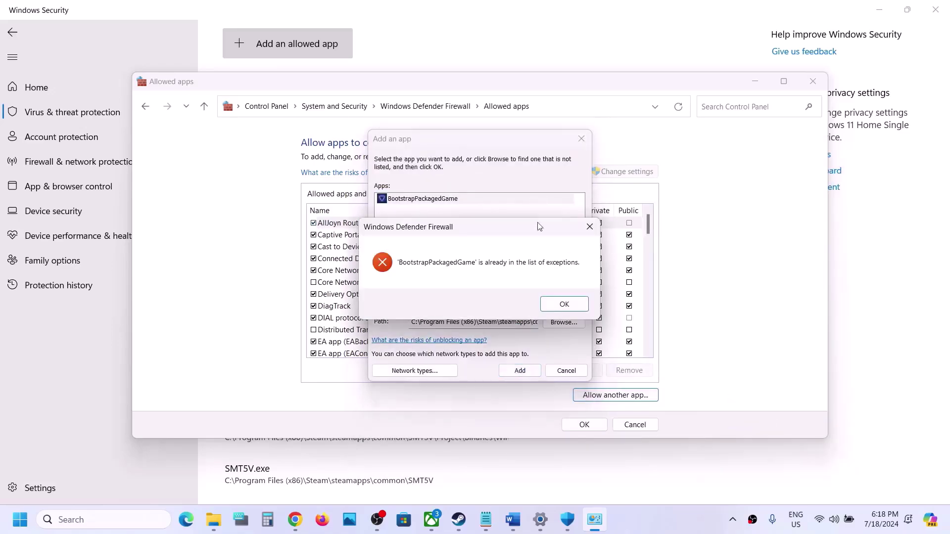
click(563, 304)
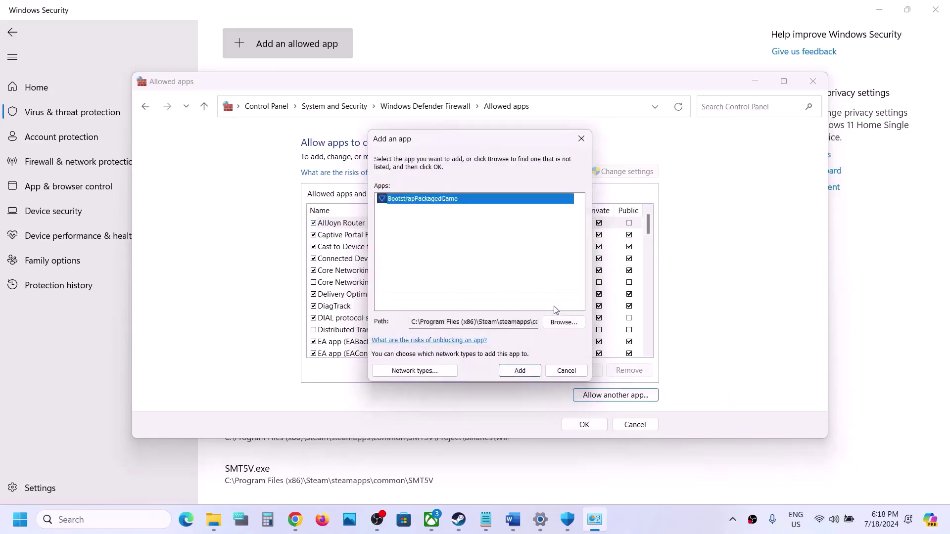
- Add Saltpeter-Win64-Shipping from the game's Saltpeter\Binaries\Win64 folder to the firewall's allowed apps and save the list
click(571, 325)
click(506, 266)
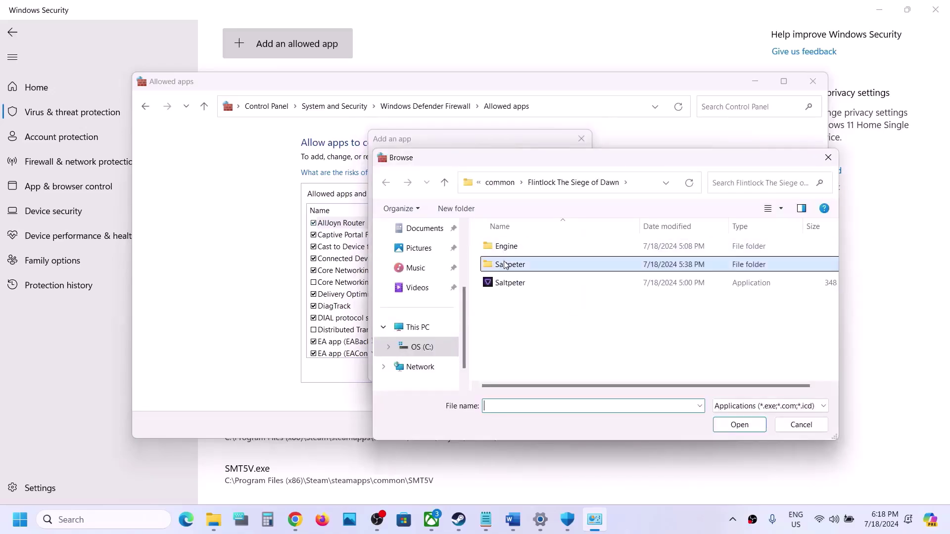
double_click(505, 266)
double_click(507, 247)
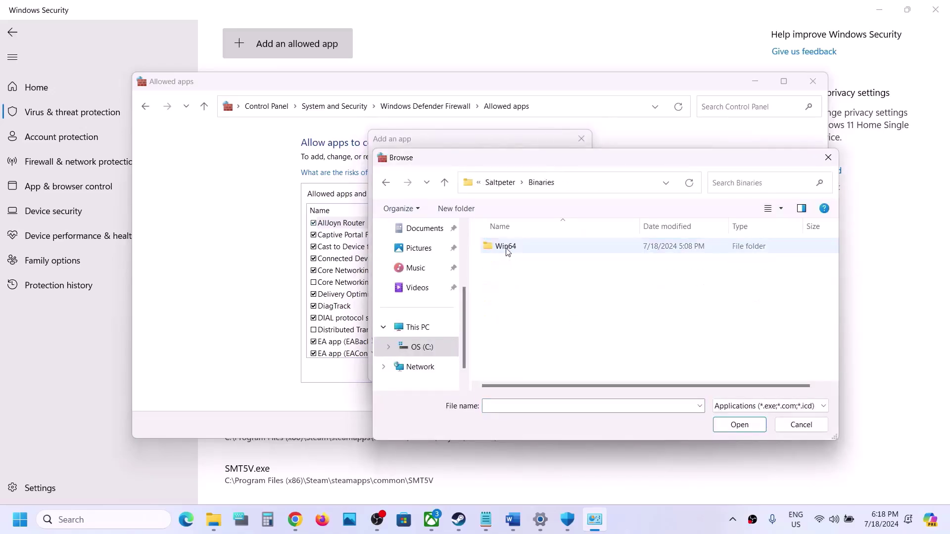
double_click(507, 248)
click(509, 247)
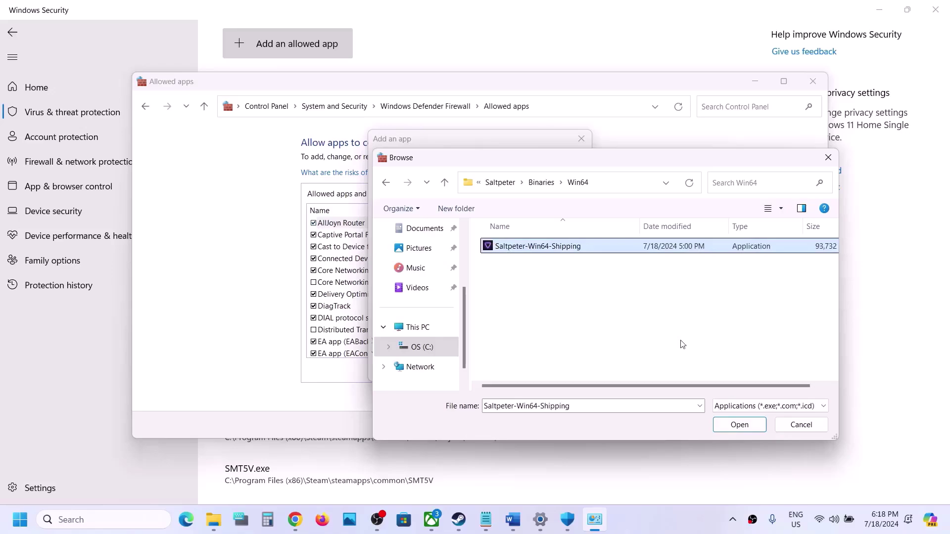
click(739, 424)
click(518, 373)
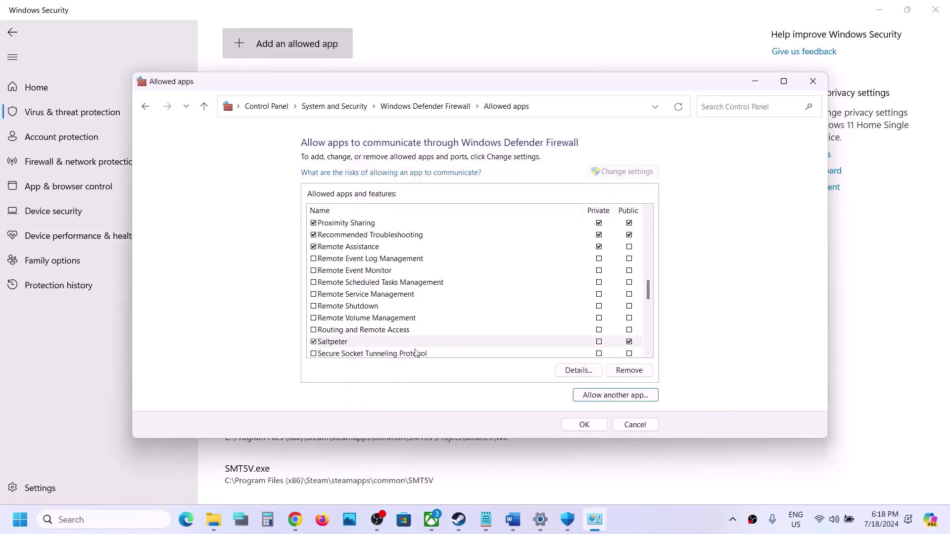
click(579, 424)
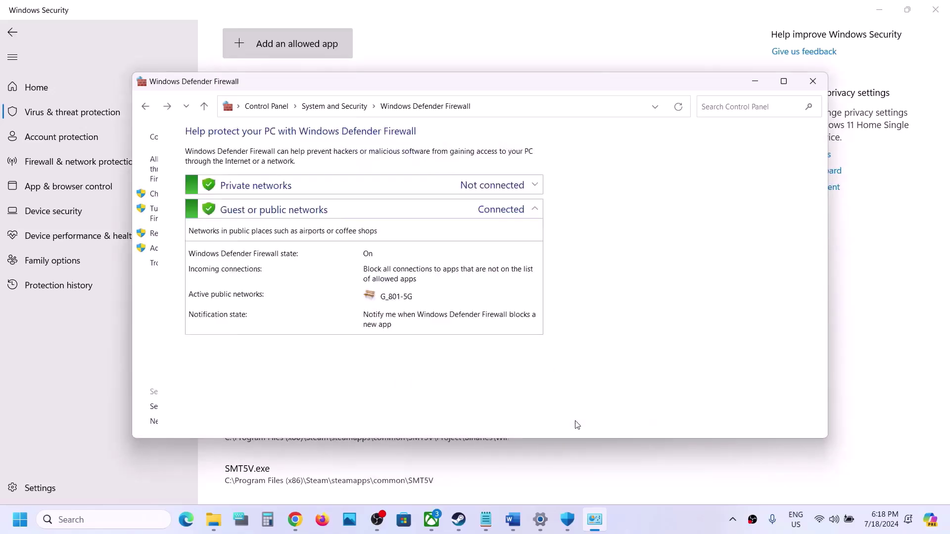
- Close the firewall, Windows Security and Settings windows and switch back to the troubleshooting list in Word
click(814, 81)
click(935, 9)
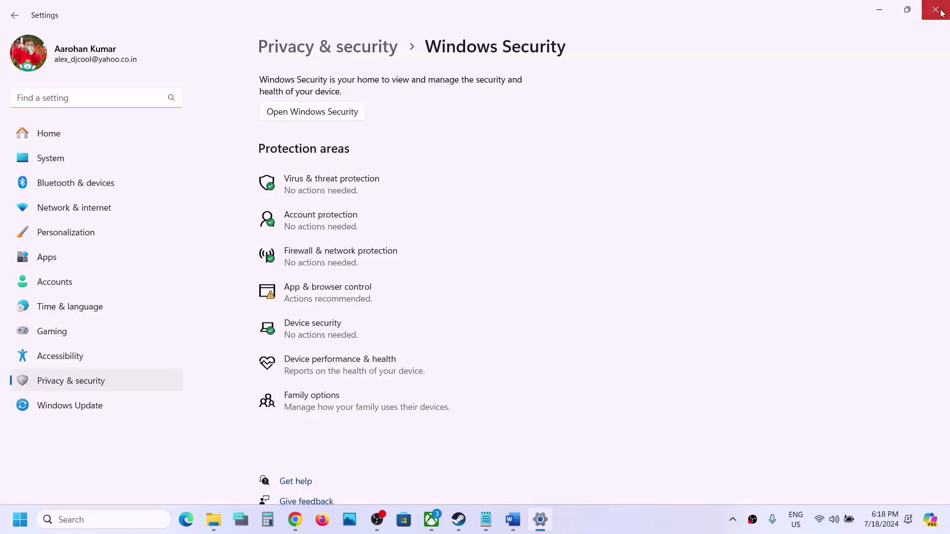
click(939, 9)
click(512, 519)
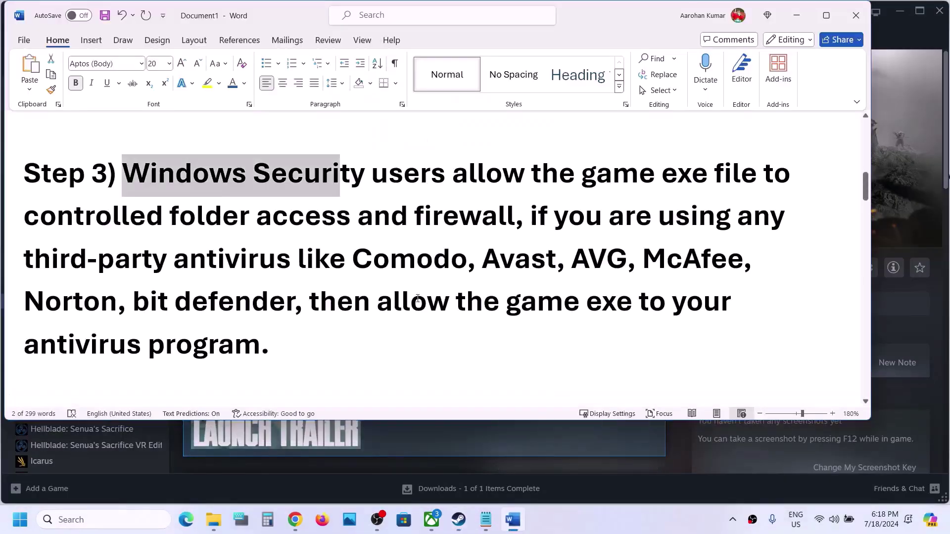
- Read Step 4 on a clean graphics driver installation, including its NVIDIA and AMD download links
scroll(415, 298, down, 1)
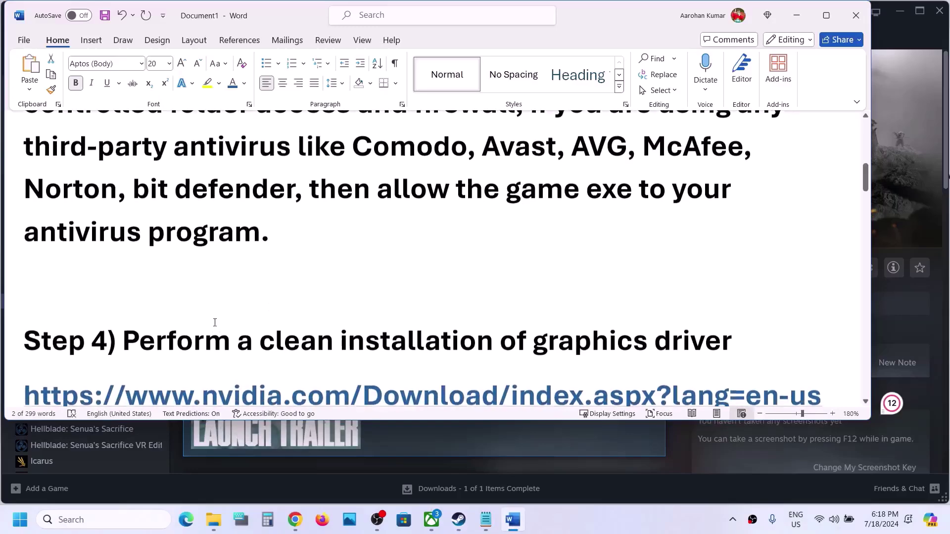
drag(509, 341, 650, 341)
scroll(651, 349, down, 3)
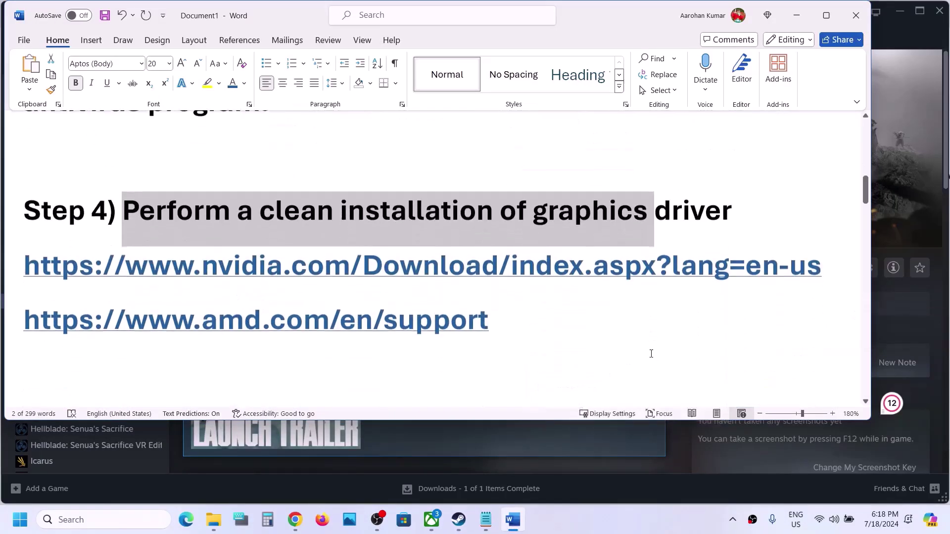
click(240, 261)
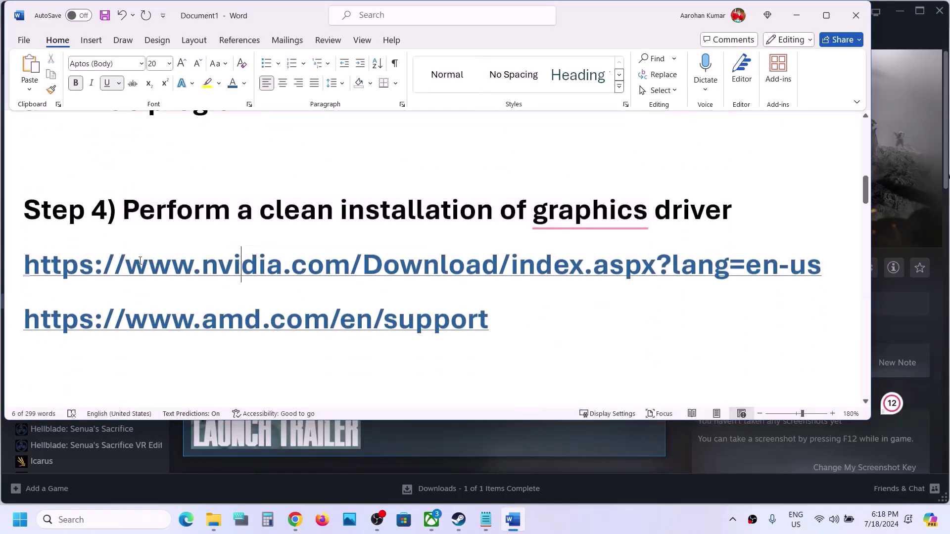
drag(149, 267, 480, 275)
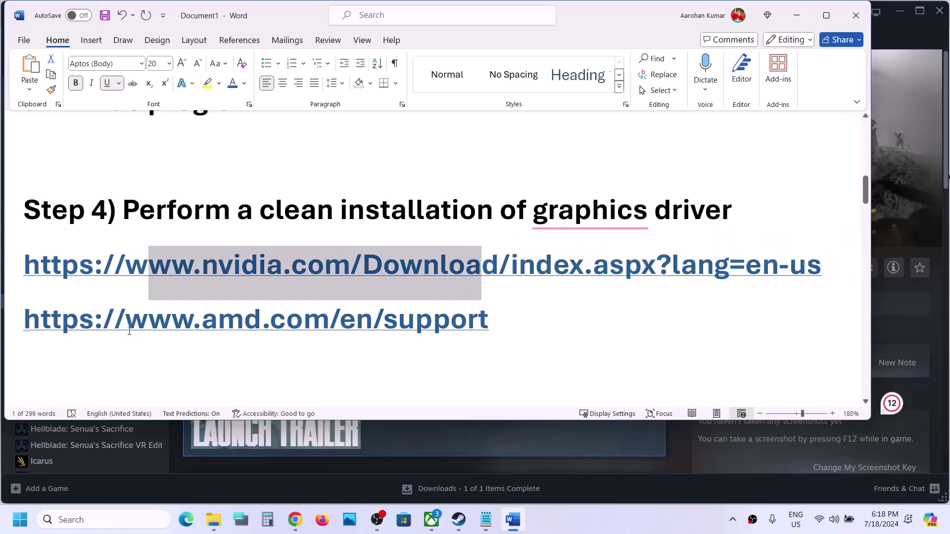
drag(128, 325, 414, 324)
drag(283, 267, 422, 267)
click(913, 197)
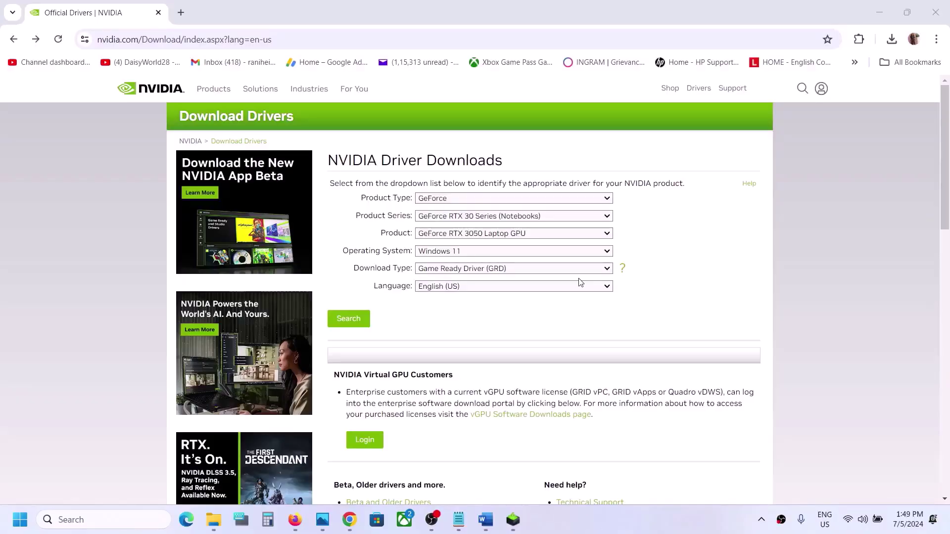
- On NVIDIA's driver download page in Chrome, choose GeForce, GeForce RTX 30 Series (Notebooks) and GeForce RTX 3050 Laptop GPU
click(469, 200)
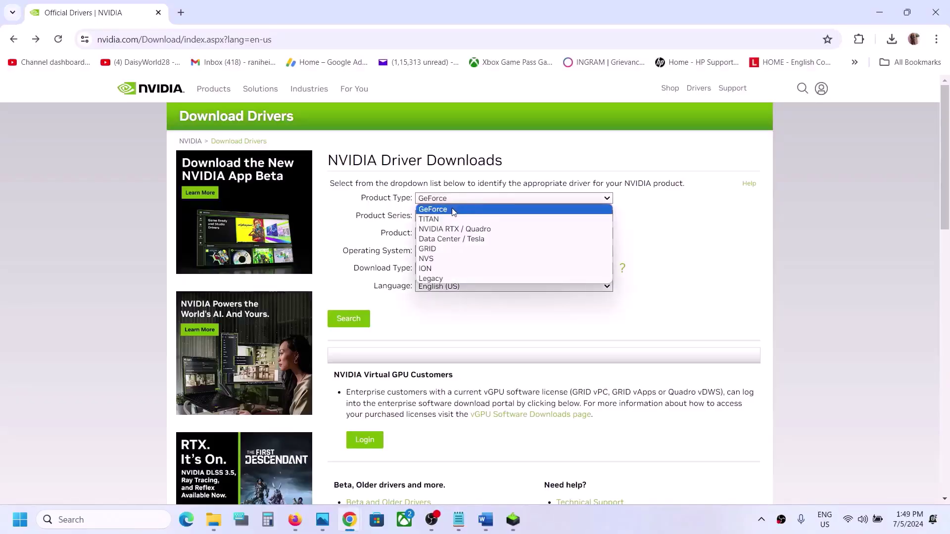
click(454, 211)
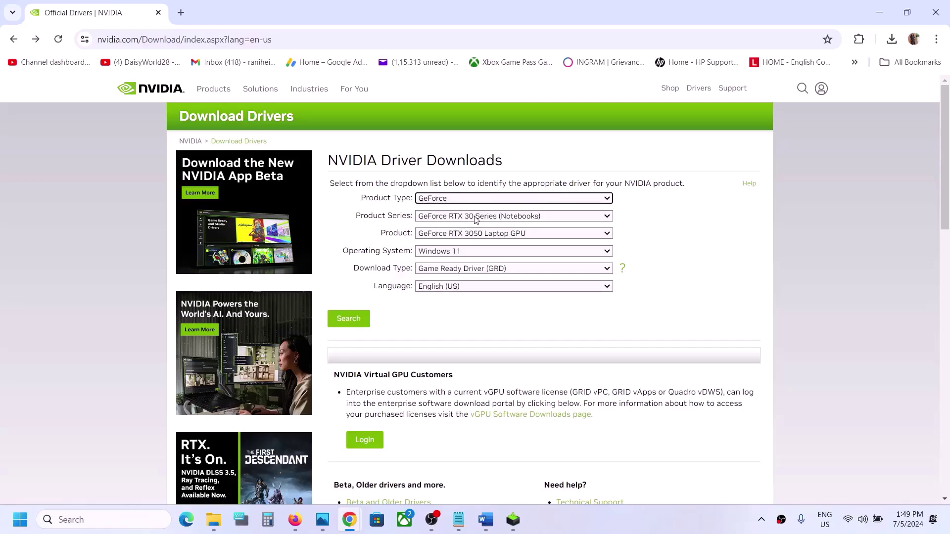
click(475, 219)
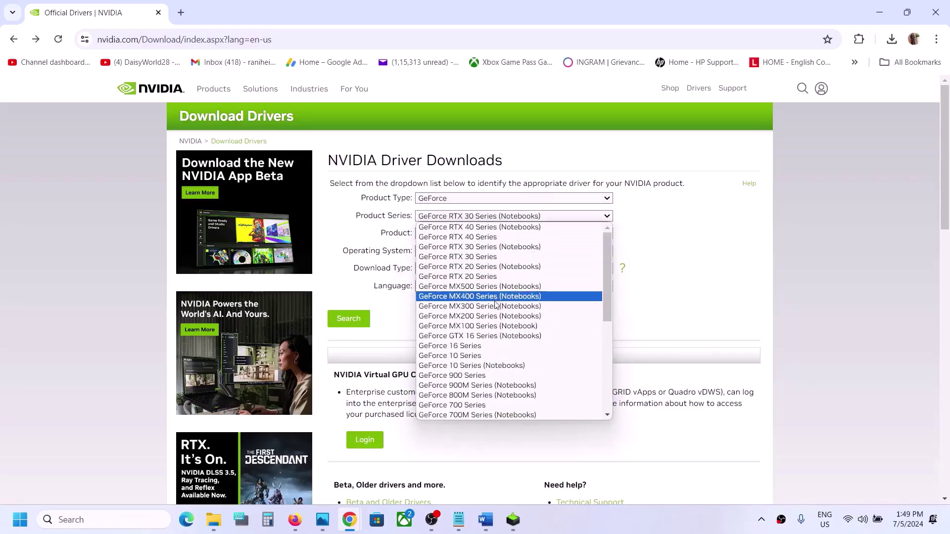
click(498, 246)
click(522, 236)
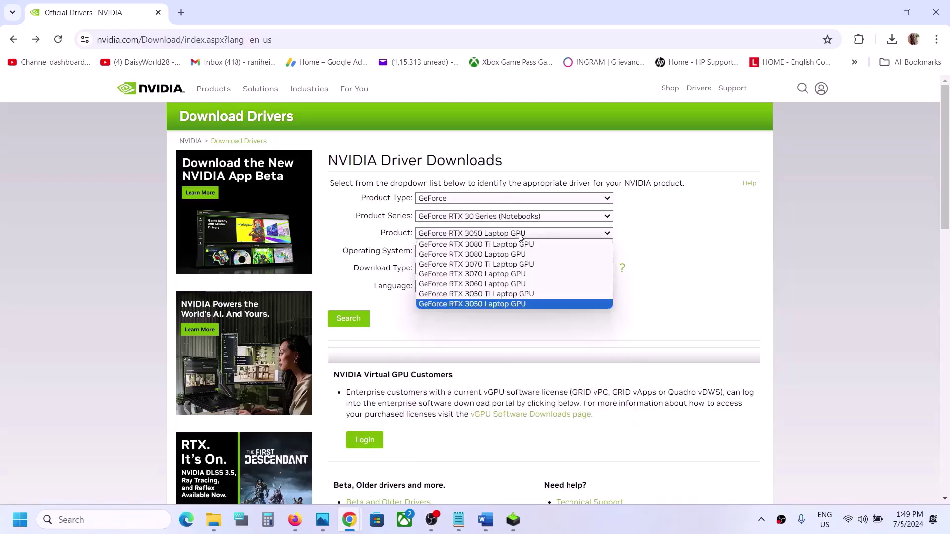
click(497, 304)
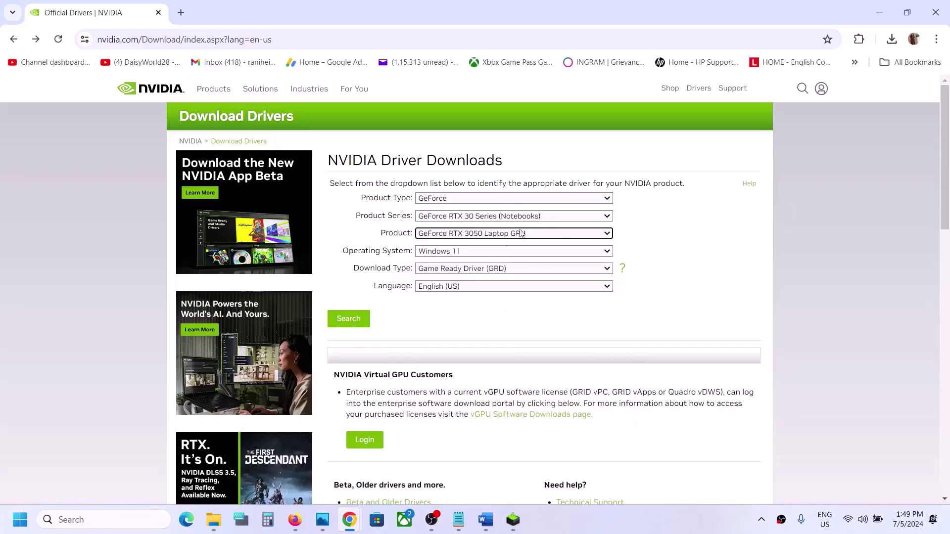
- Set the driver's operating system to Windows 11 and the download type to Game Ready Driver (GRD)
click(494, 253)
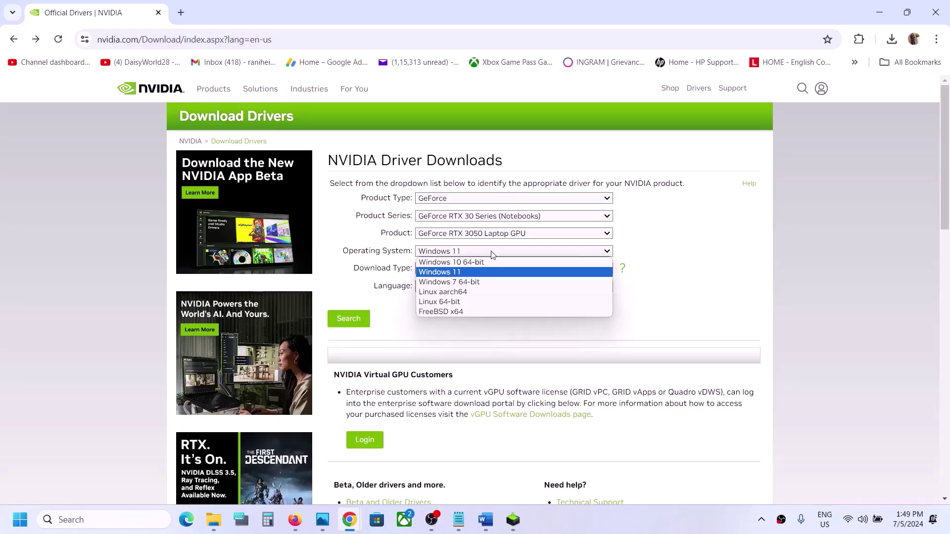
click(461, 273)
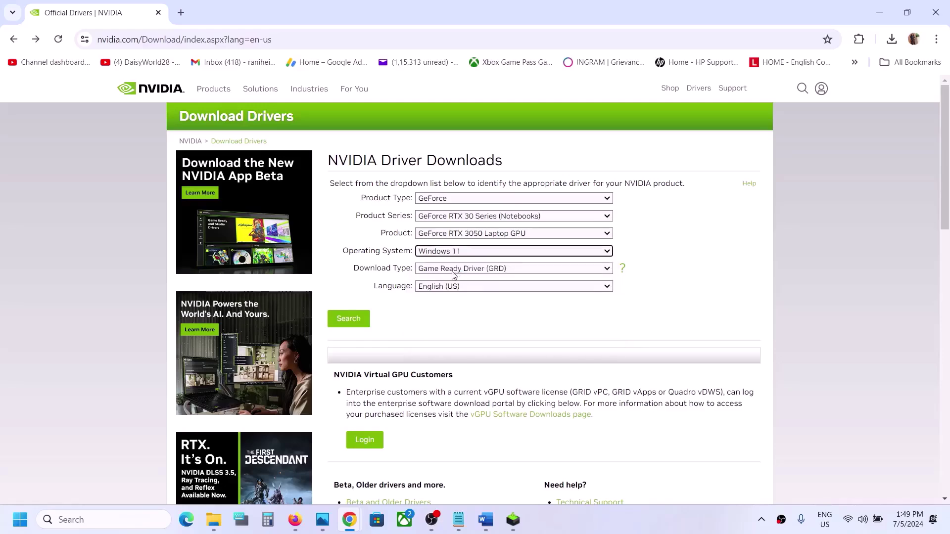
click(451, 273)
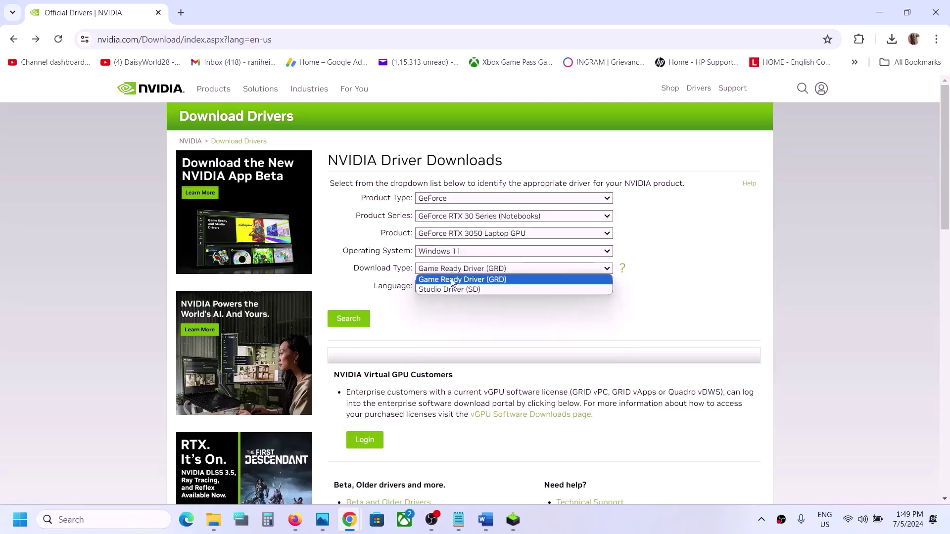
click(452, 281)
- Search for the matching NVIDIA driver and download its installer
click(347, 324)
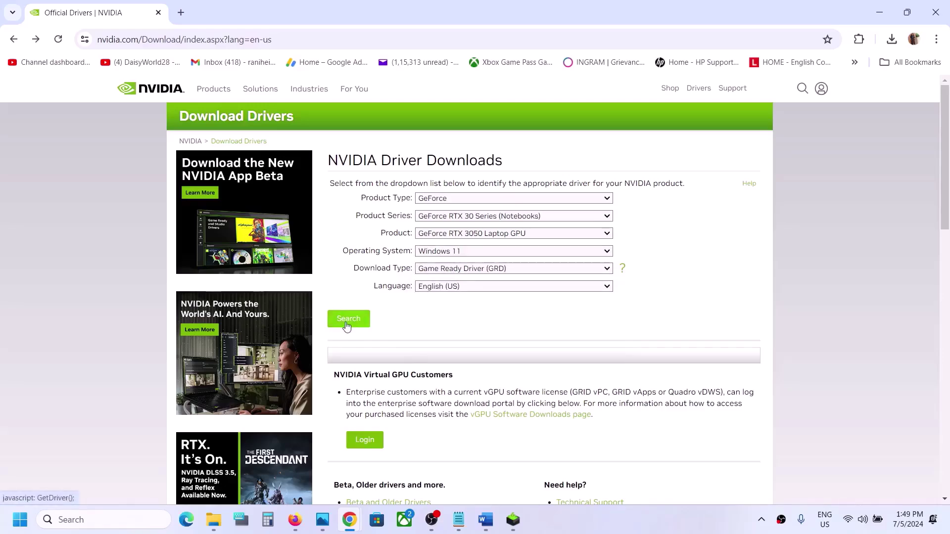
click(361, 258)
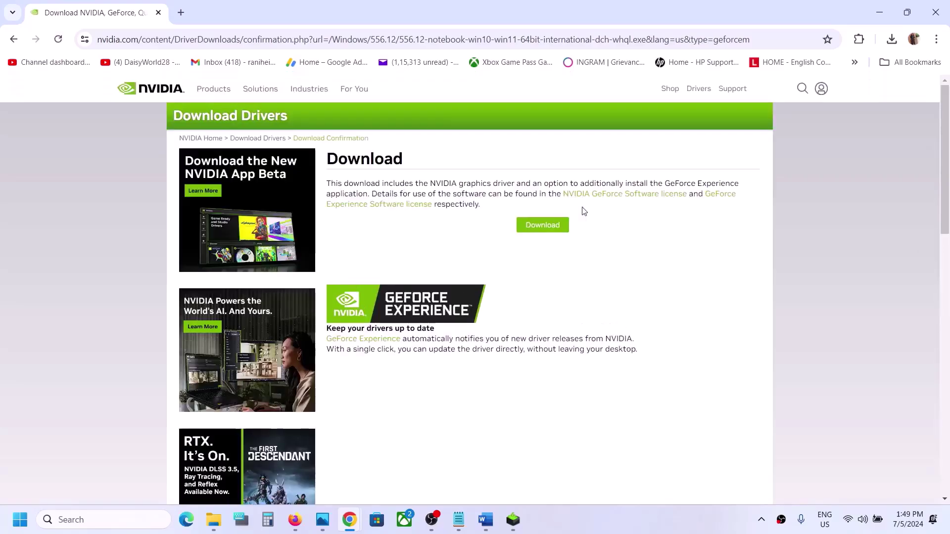
click(553, 228)
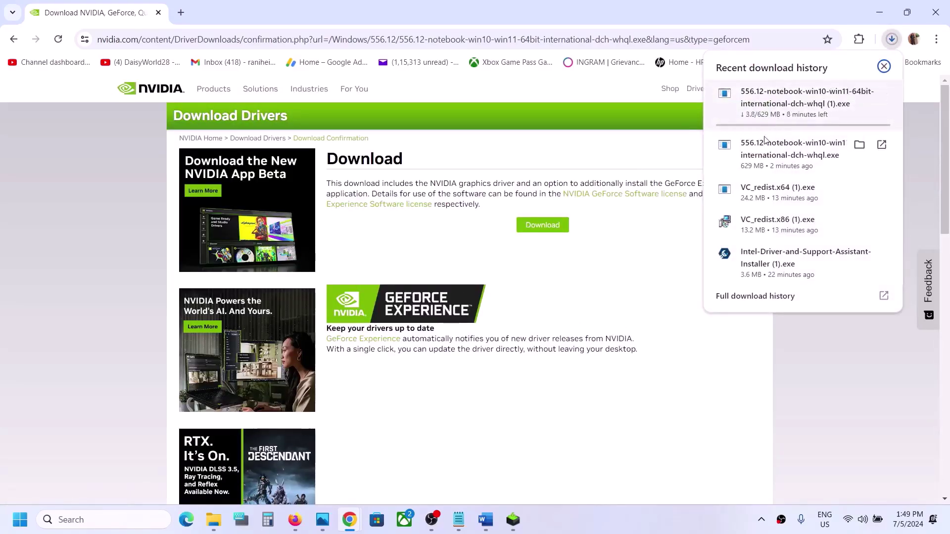
- Switch to the NVIDIA Installer, accept the license and start a Custom (Advanced) installation with the clean installation option enabled
click(516, 518)
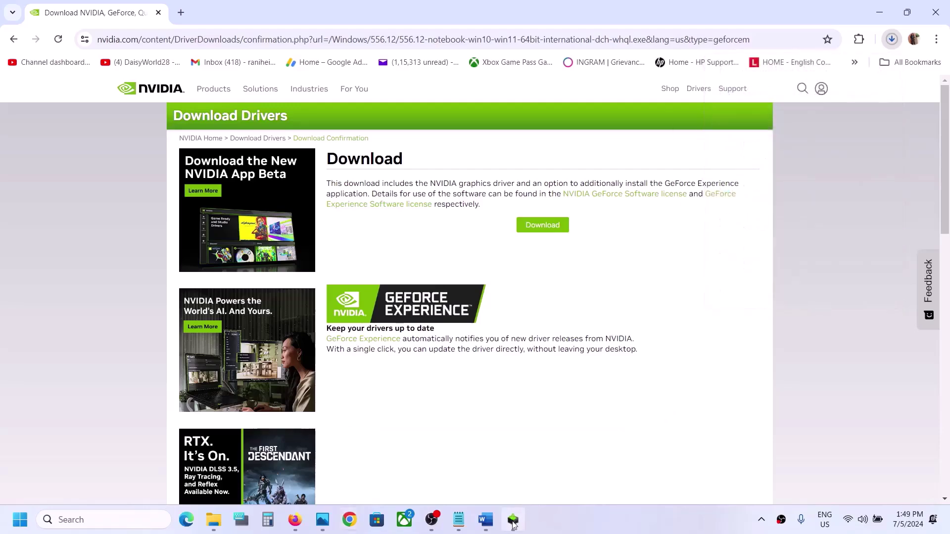
click(516, 369)
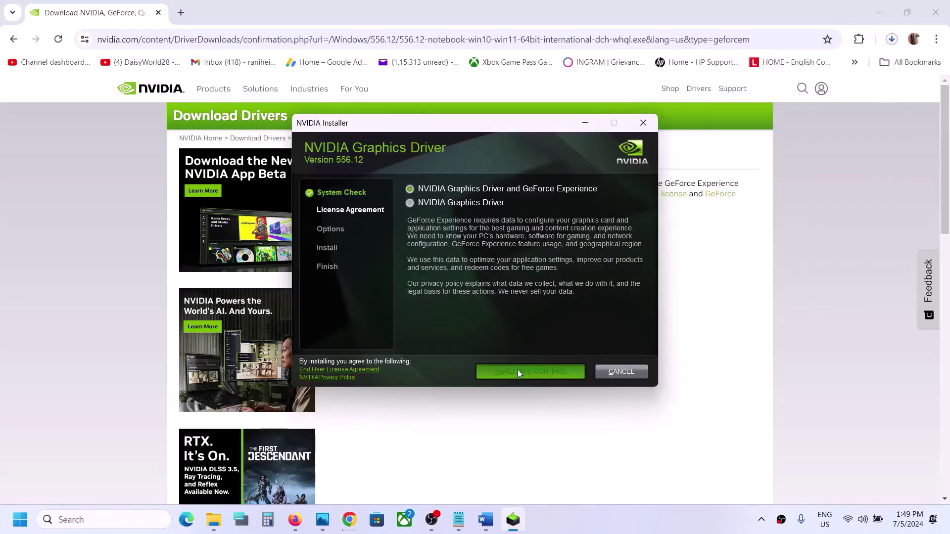
click(435, 259)
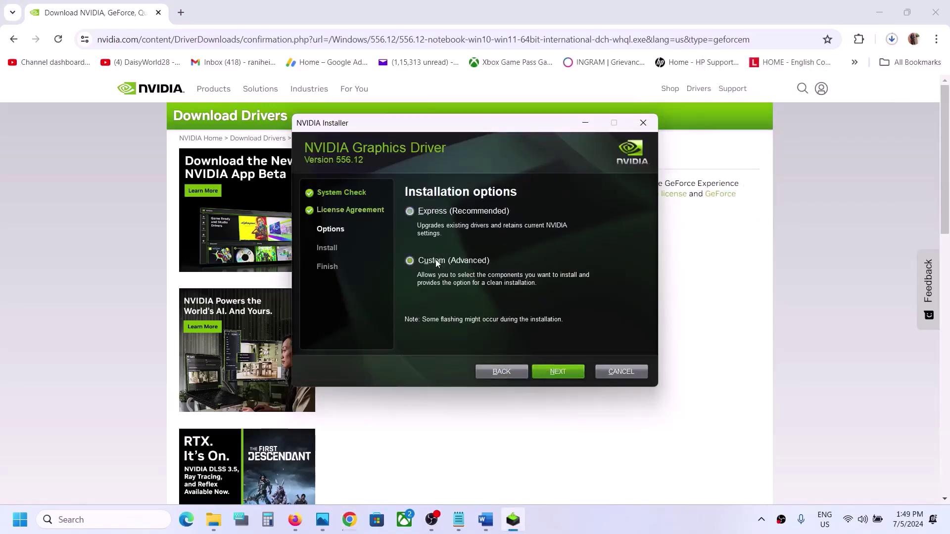
click(552, 377)
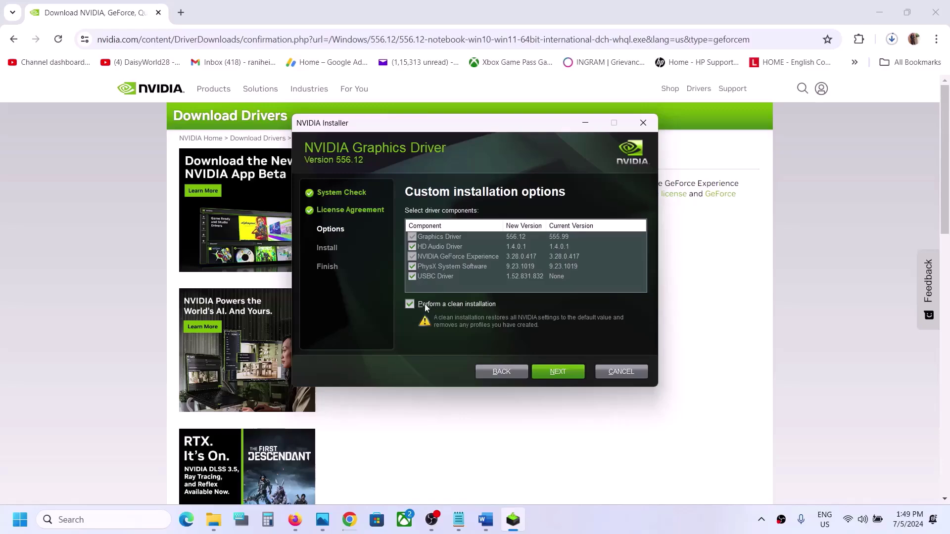
click(560, 374)
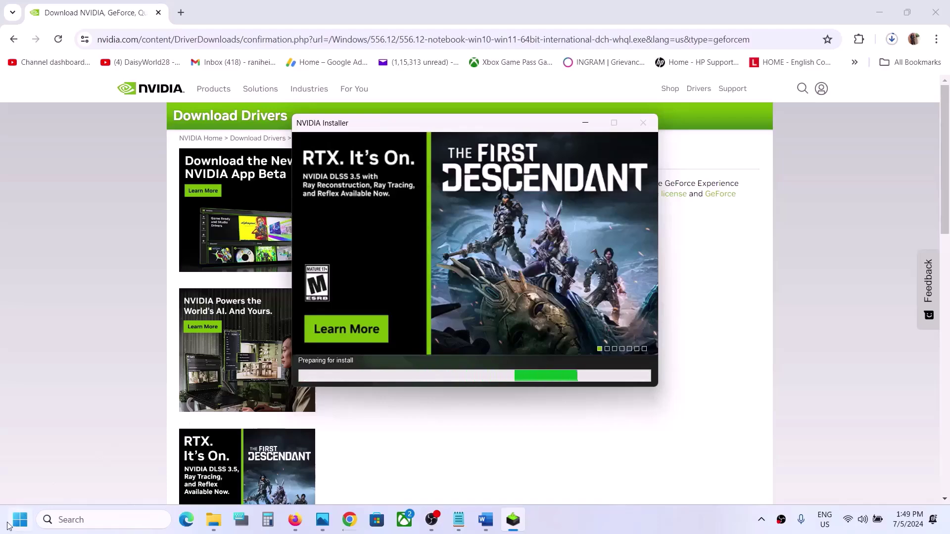
- Bring up the Windows power options used for restarting the computer
click(13, 524)
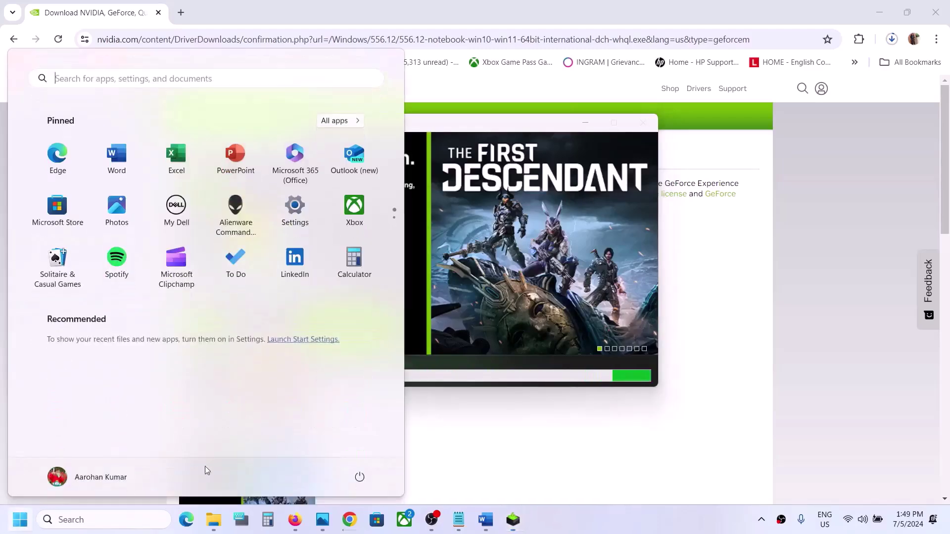
click(359, 478)
click(537, 343)
click(536, 343)
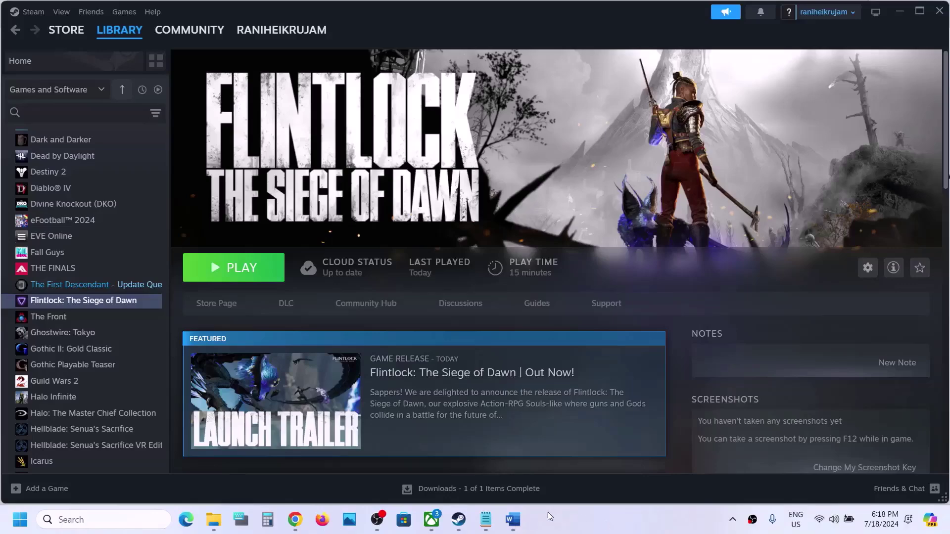
- Switch to the Word list and read Step 5 on frame generation, super sampling, Nvidia Reflex, windowed mode and graphics settings
click(510, 528)
scroll(396, 334, down, 5)
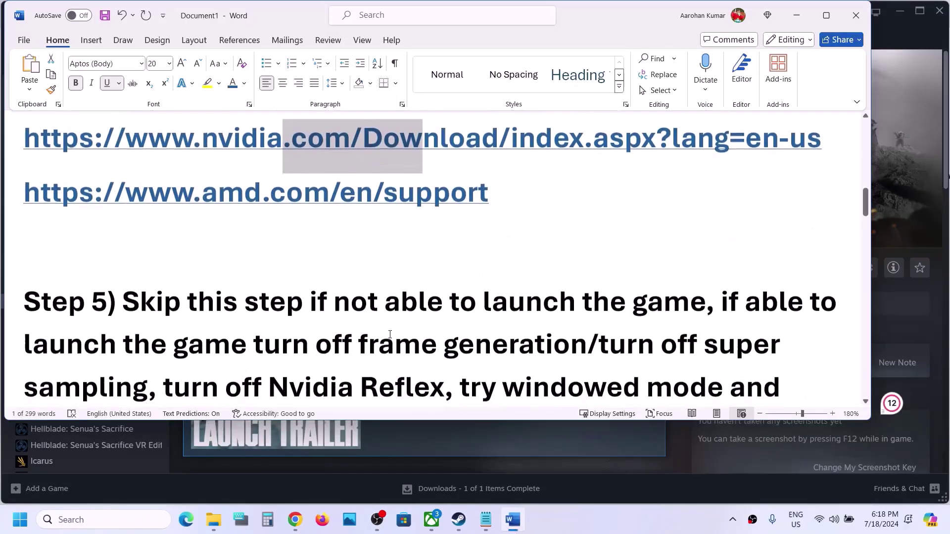
drag(127, 210, 511, 213)
drag(607, 222, 558, 214)
drag(722, 211, 514, 255)
drag(599, 254, 717, 255)
drag(518, 271, 421, 328)
click(421, 328)
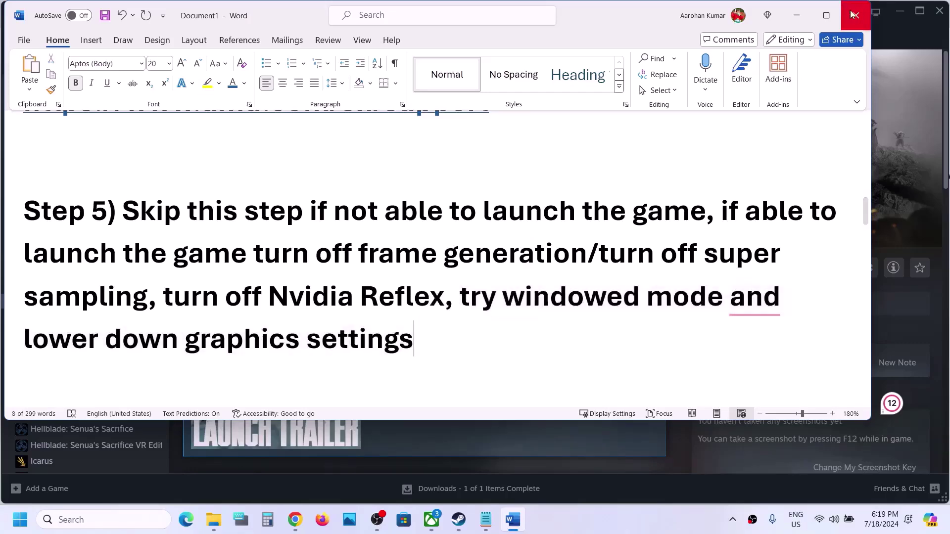
- Minimize the Word document and open the graphics settings in Flintlock: The Siege of Dawn
click(798, 16)
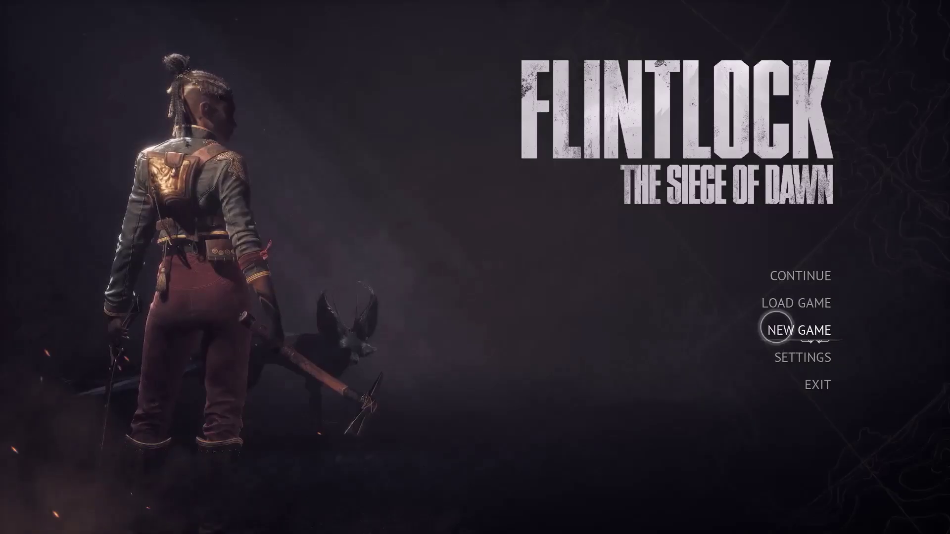
click(812, 360)
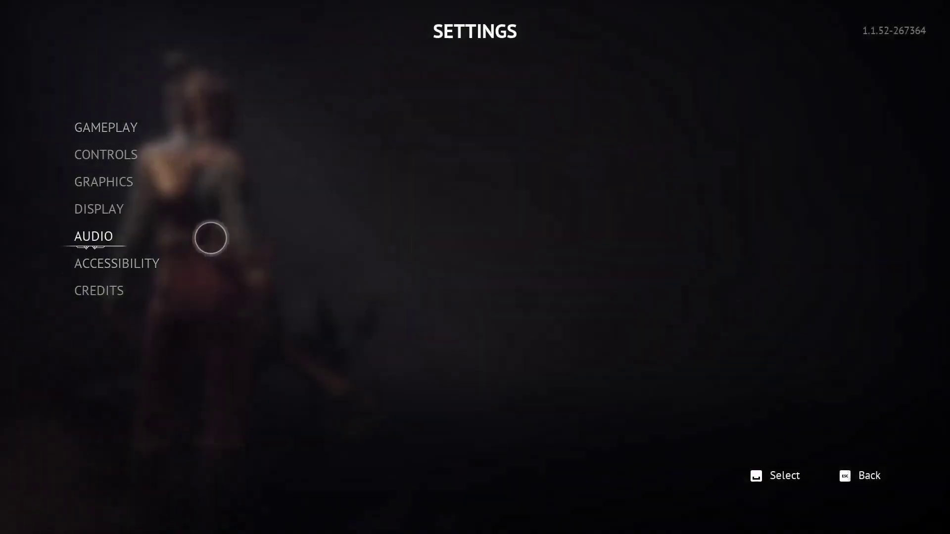
click(127, 186)
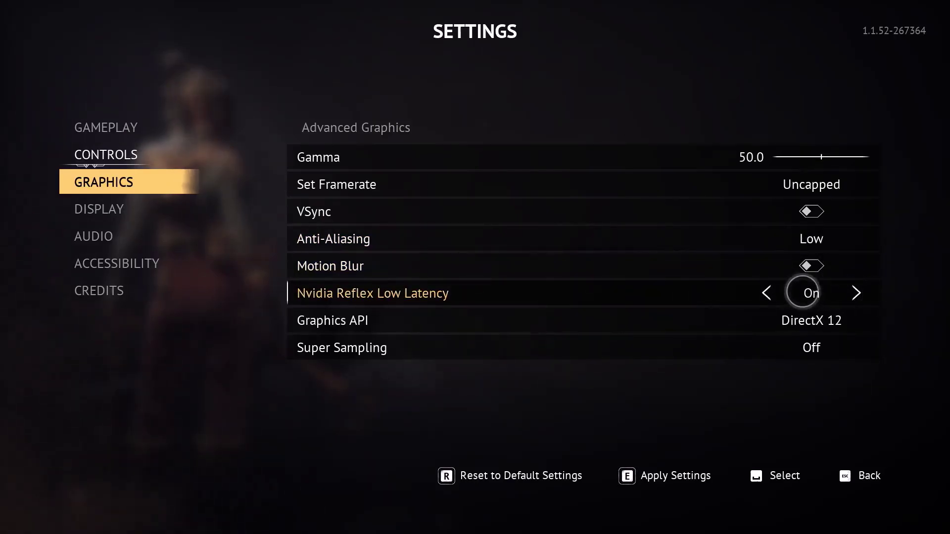
- Turn off Nvidia Reflex Low Latency and set the Graphics API to DirectX 11
click(767, 292)
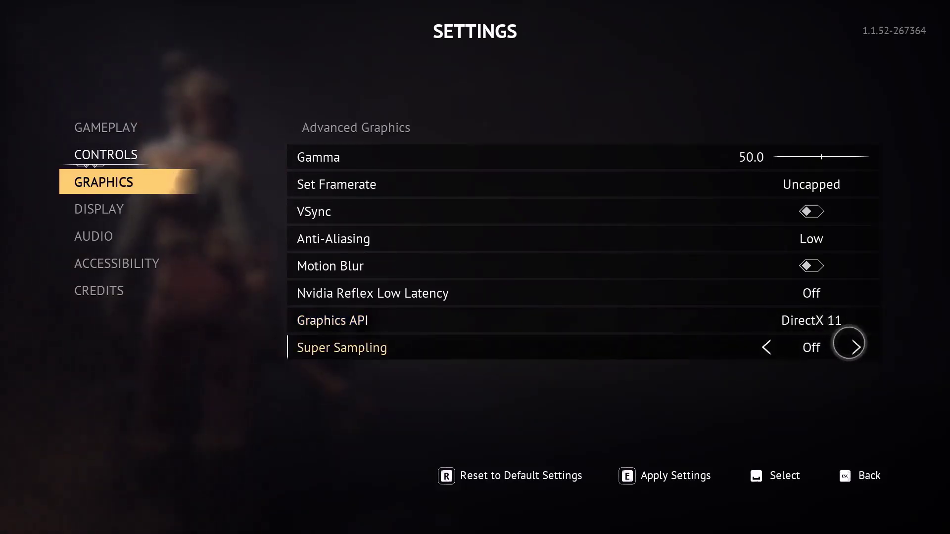
- Try the Nvidia DLSS and Intel XeSS options for Super Sampling and return it to Off
click(855, 348)
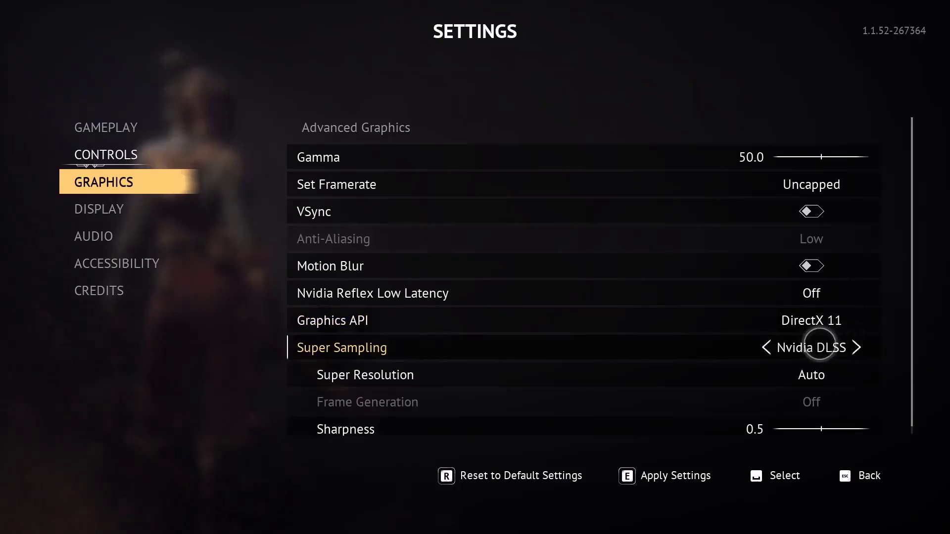
scroll(804, 344, down, 1)
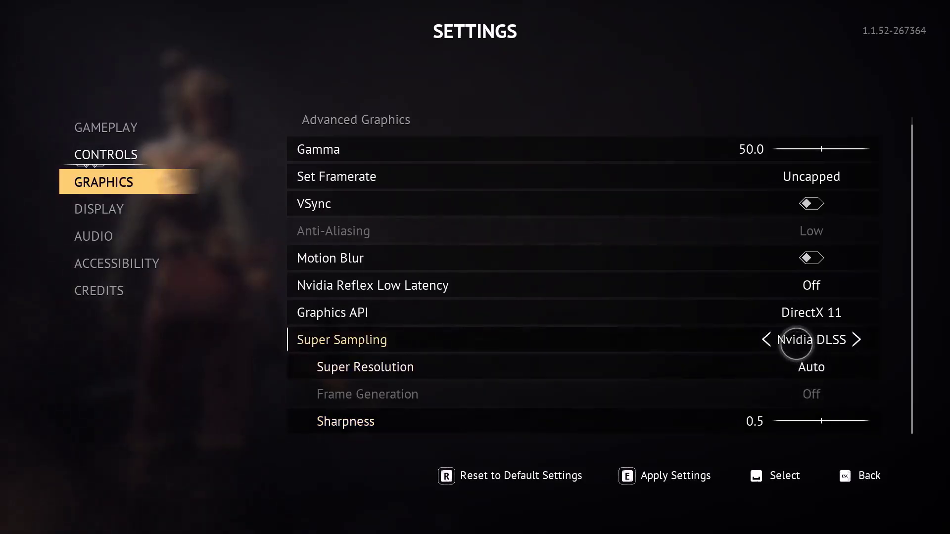
click(846, 339)
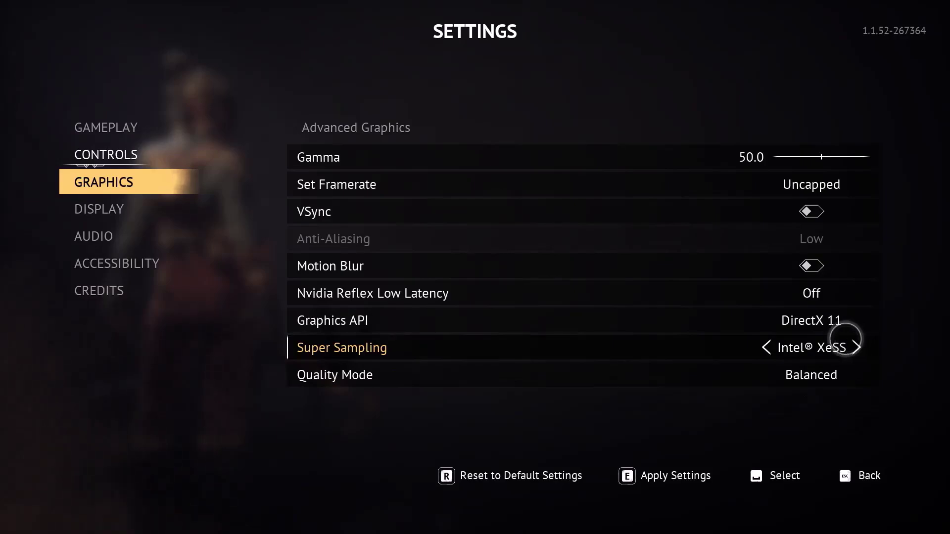
click(770, 346)
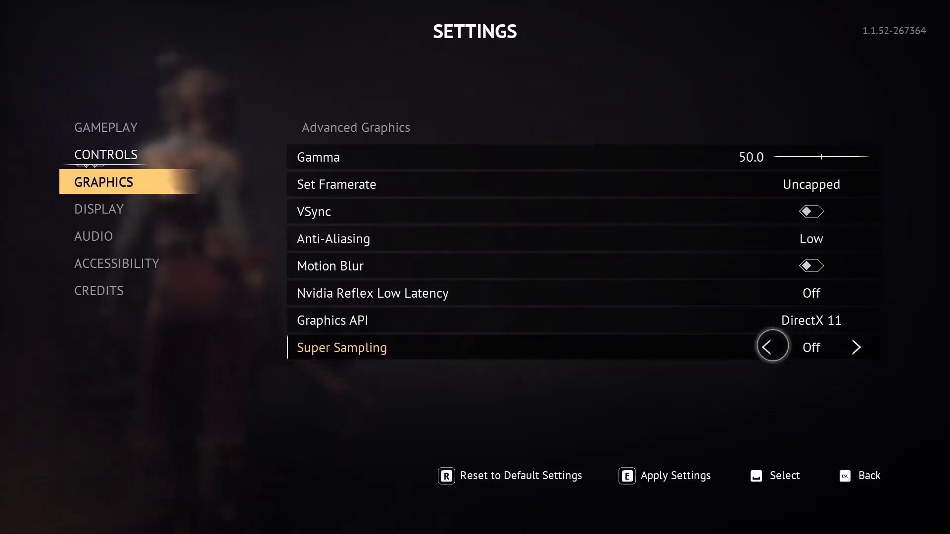
click(772, 346)
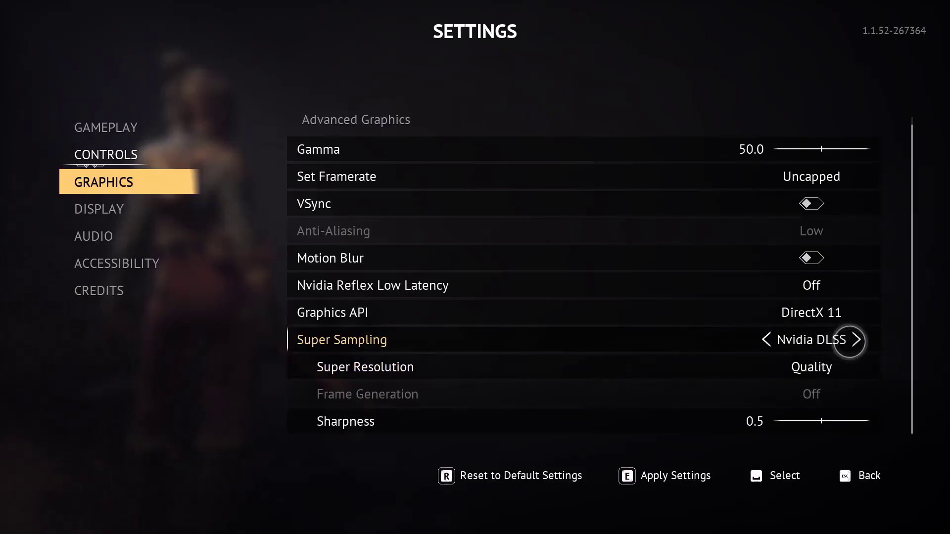
click(856, 340)
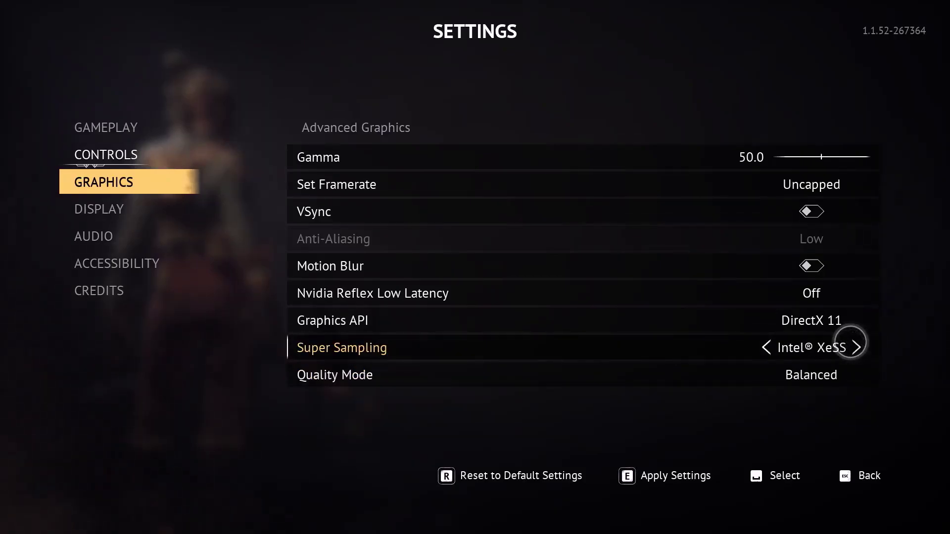
click(850, 342)
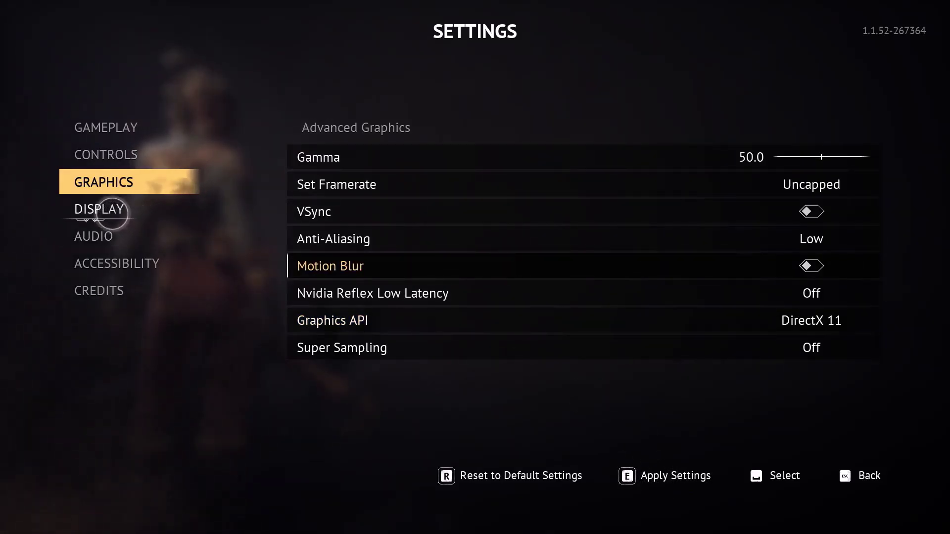
- Set the display to Windowed mode at 1600 x 900 resolution, then apply and keep the changes
click(112, 214)
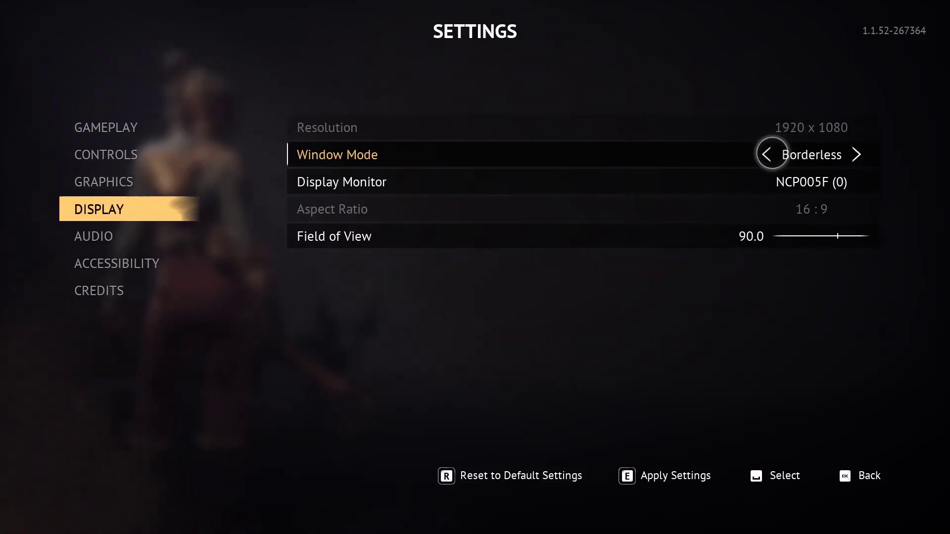
click(766, 154)
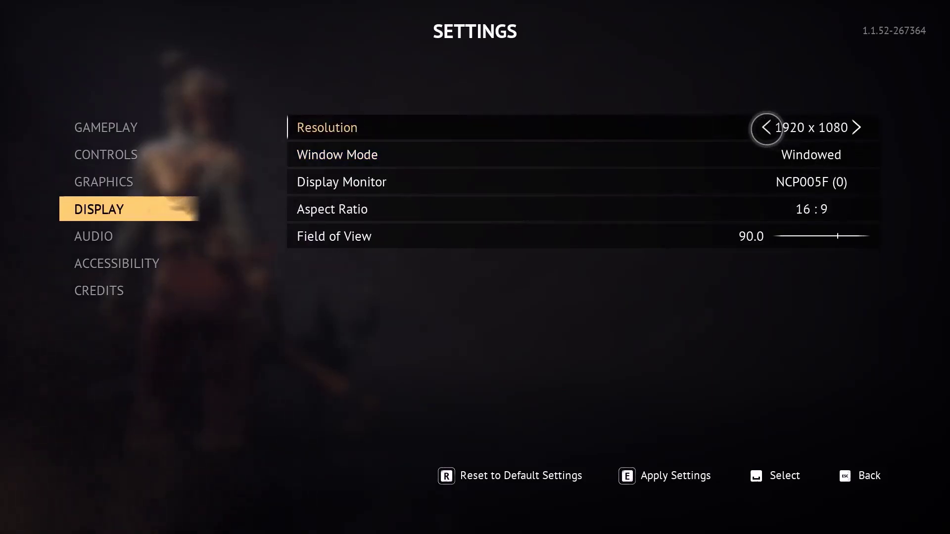
click(766, 128)
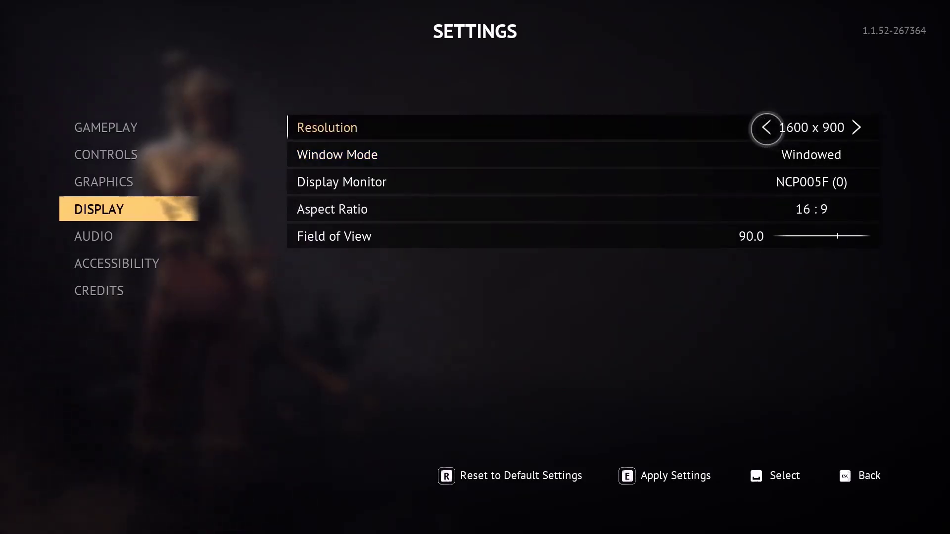
click(643, 478)
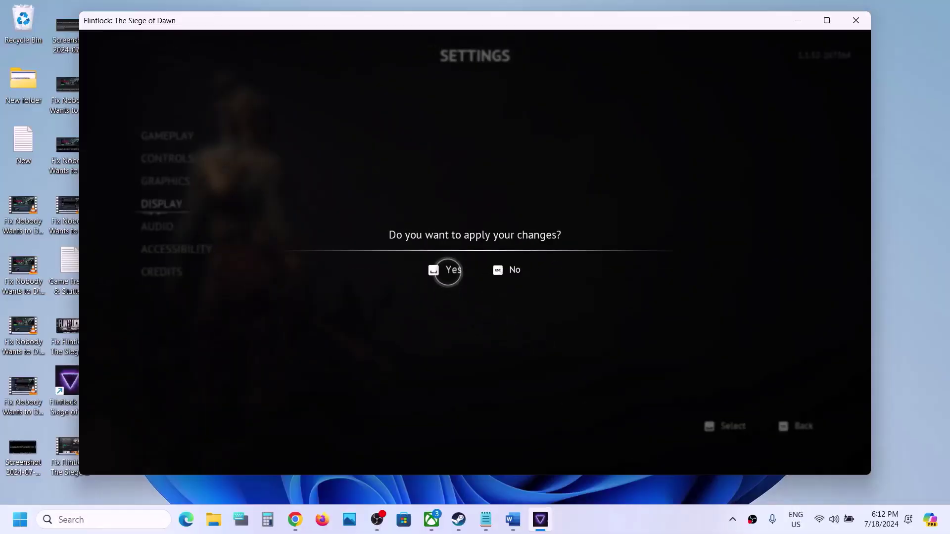
click(448, 271)
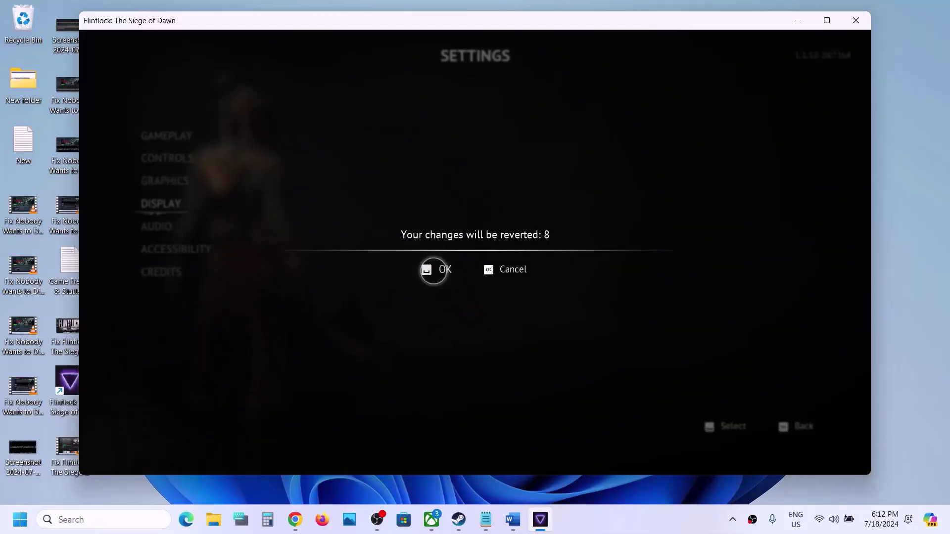
click(434, 271)
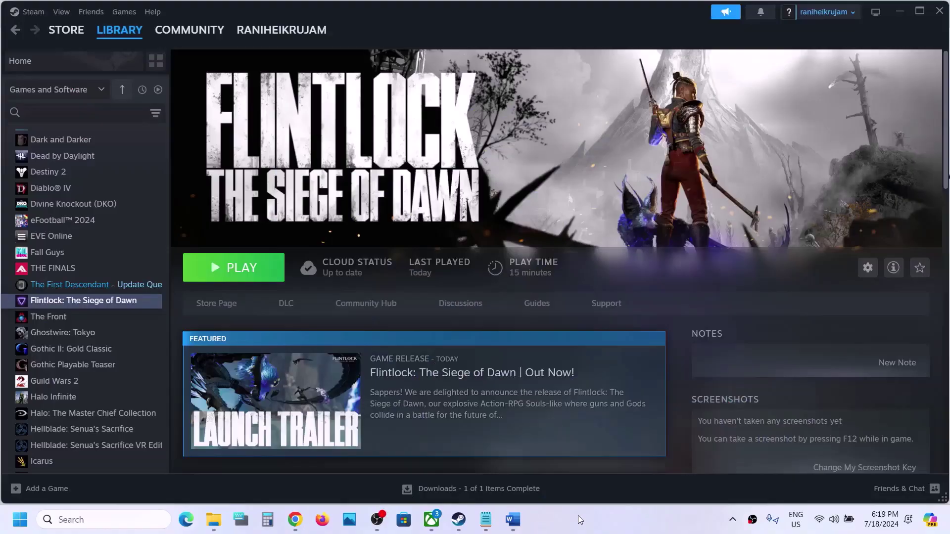
- Switch to the Word list, read Step 6 on deleting the config and save game files, and minimize the document
click(517, 528)
scroll(346, 306, down, 5)
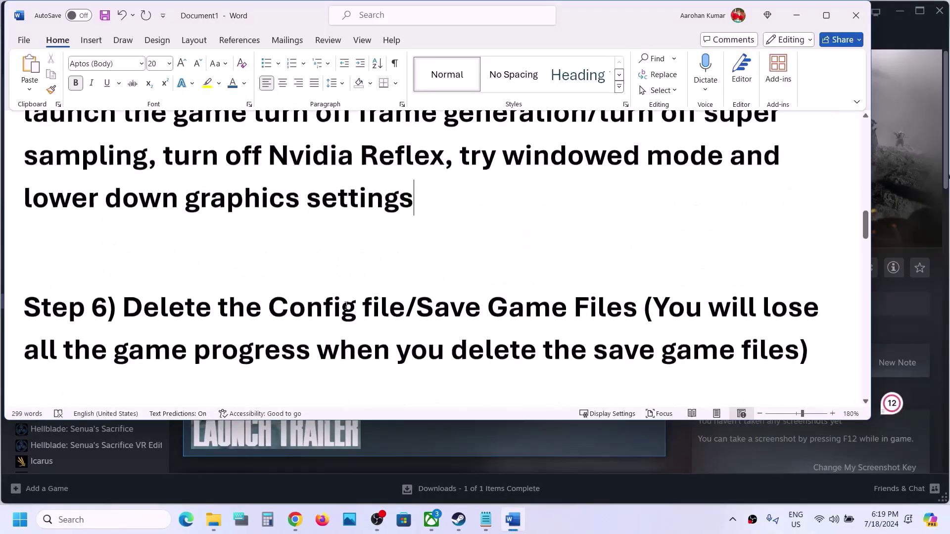
drag(127, 241, 405, 241)
click(800, 15)
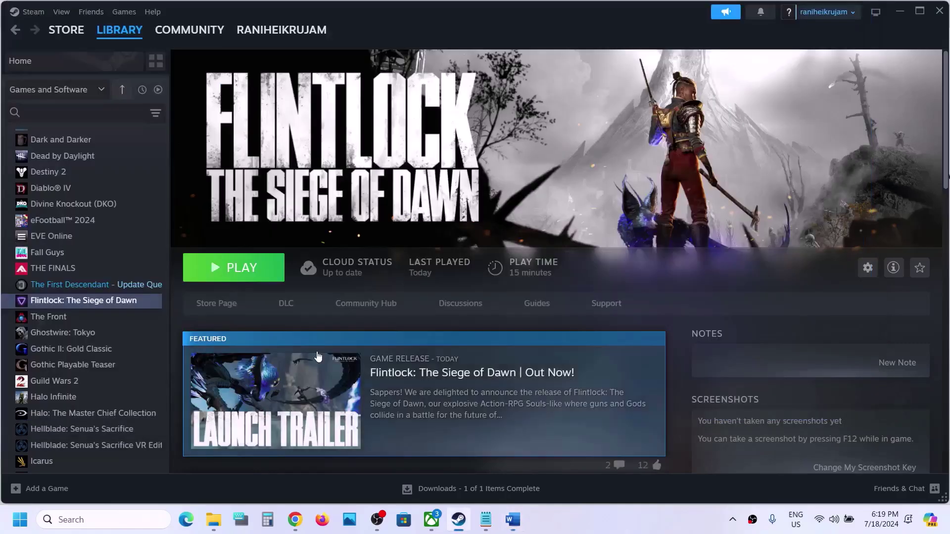
- Switch to File Explorer and open the user's profile folder inside Users on the C: drive
right_click(214, 519)
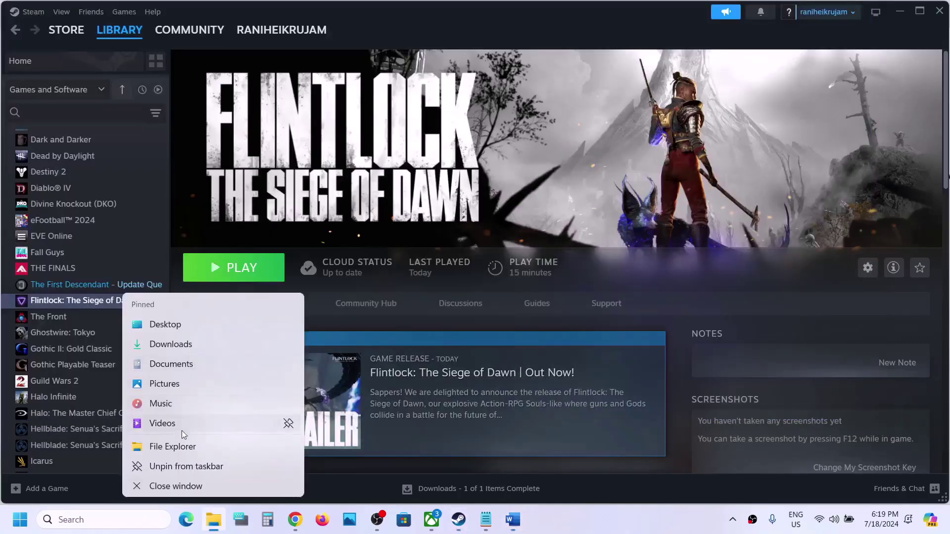
click(198, 133)
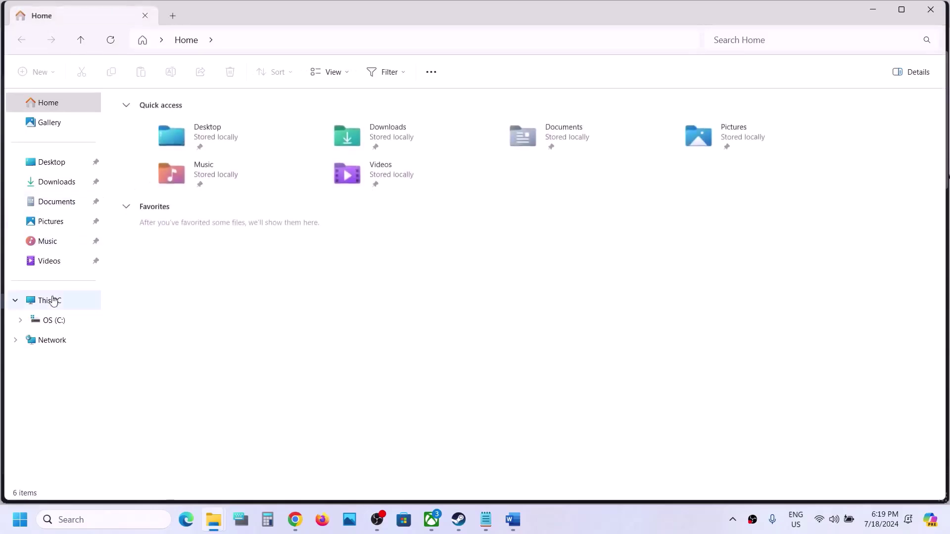
click(51, 300)
double_click(214, 129)
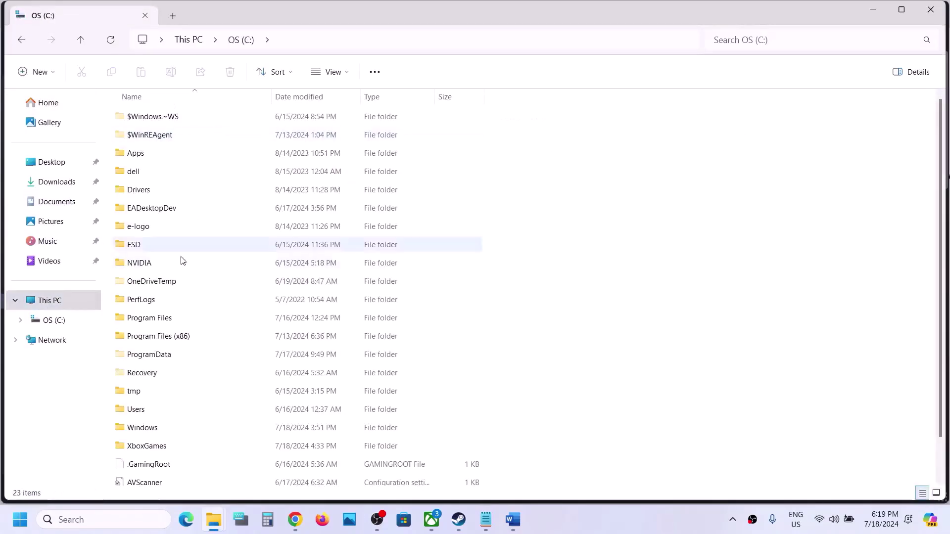
scroll(182, 258, down, 1)
click(144, 370)
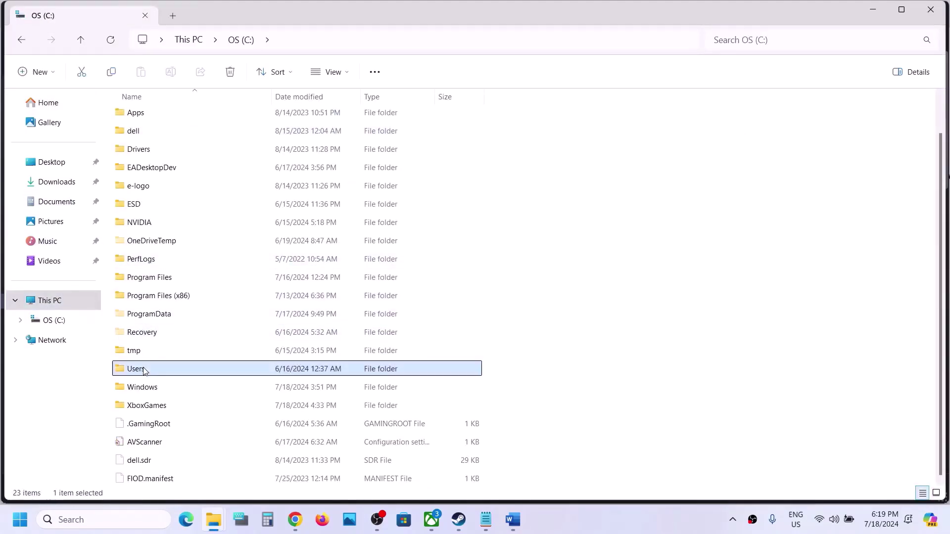
double_click(148, 371)
double_click(148, 121)
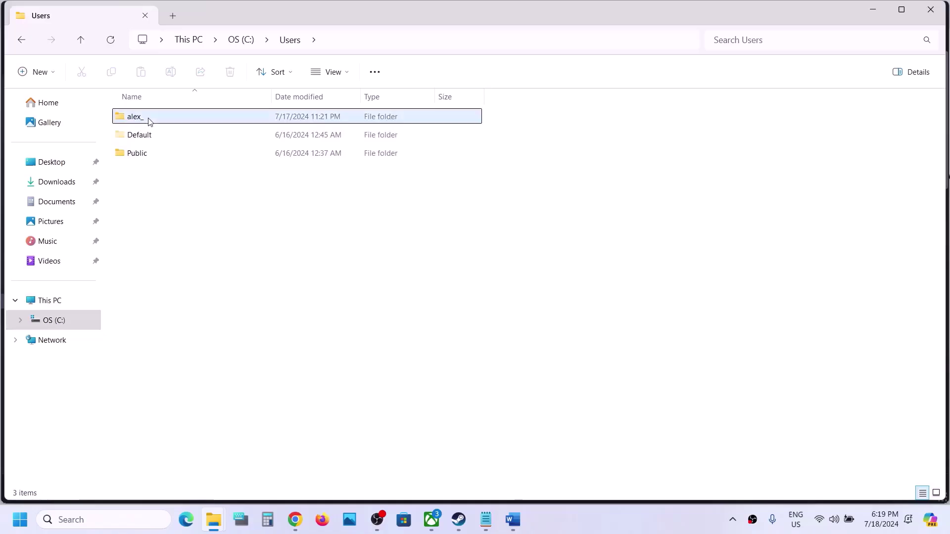
- Check in the folder view options that hidden items are shown, so the AppData folder can be accessed
click(156, 190)
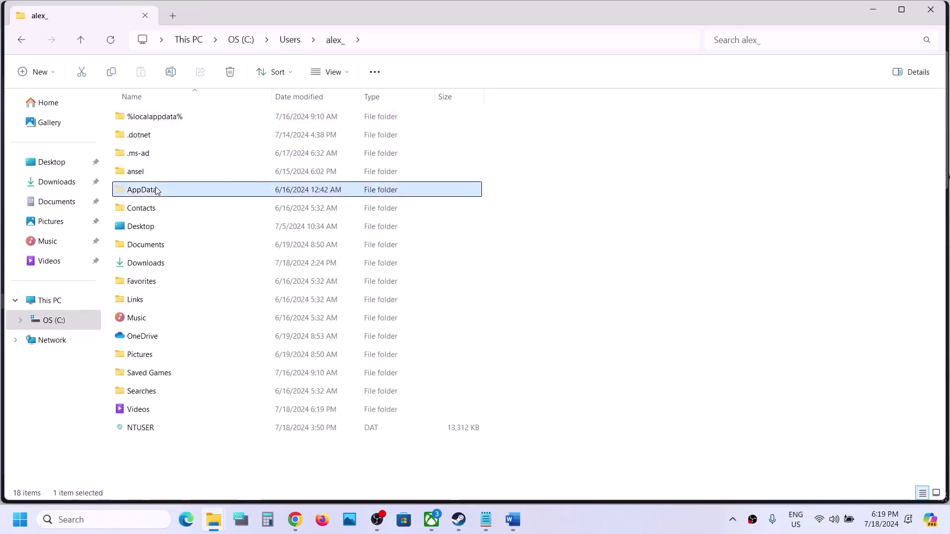
click(346, 73)
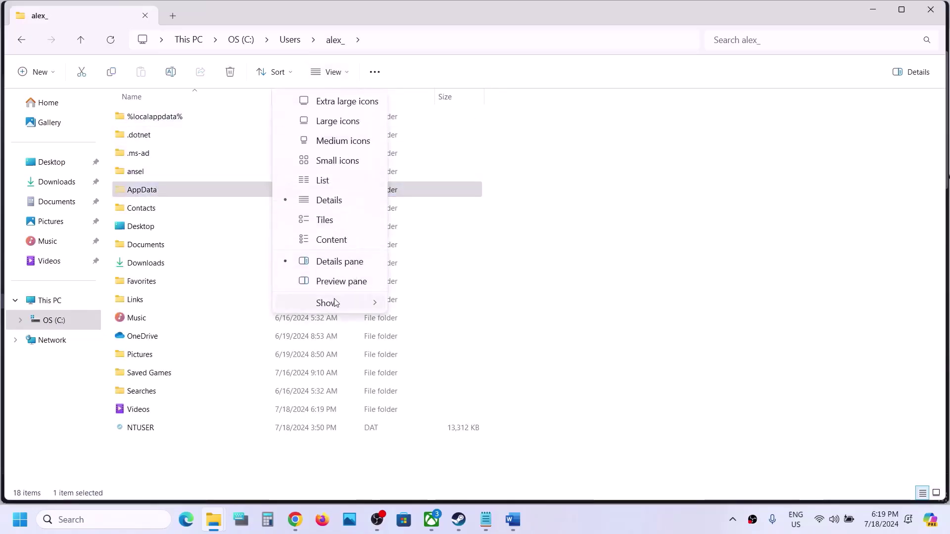
click(364, 302)
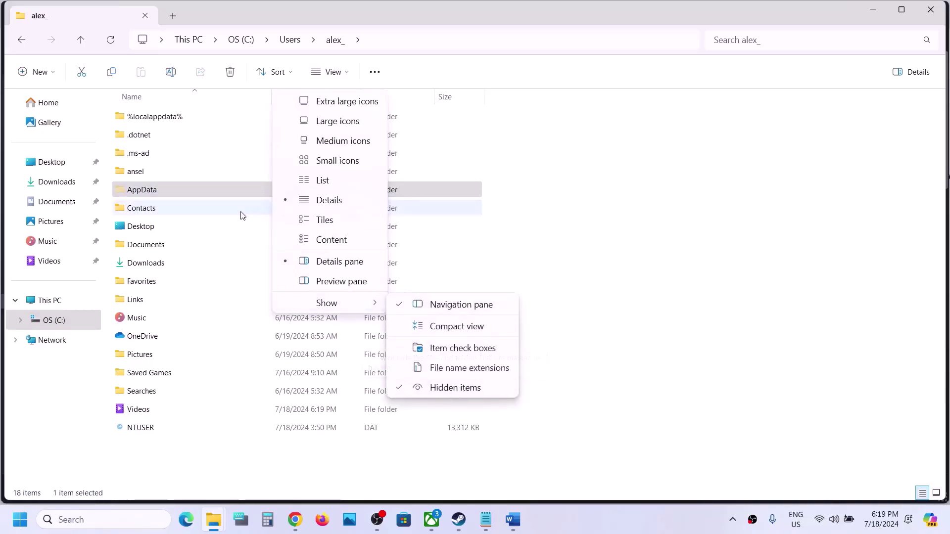
click(186, 193)
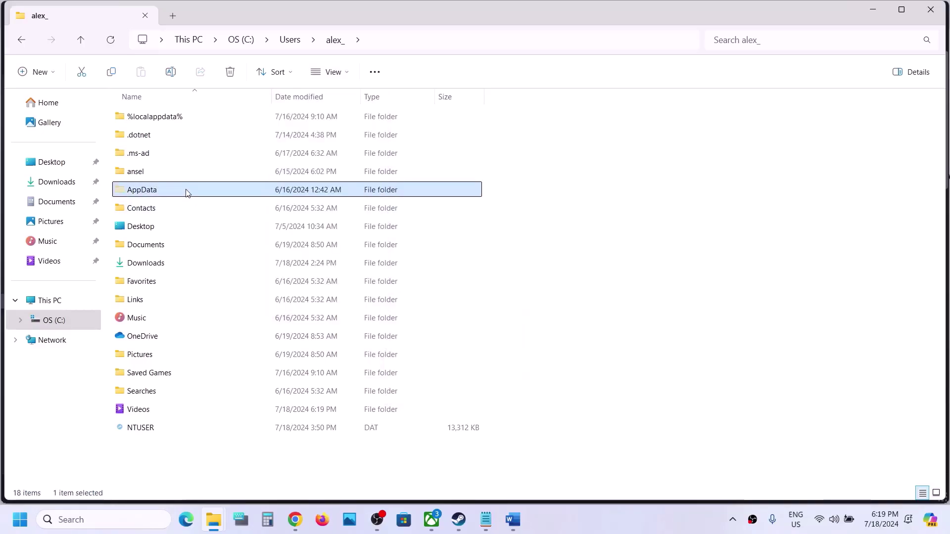
- Open the game's configuration folder under AppData\Local\Saltpeter\Saved\Config
double_click(187, 193)
double_click(151, 119)
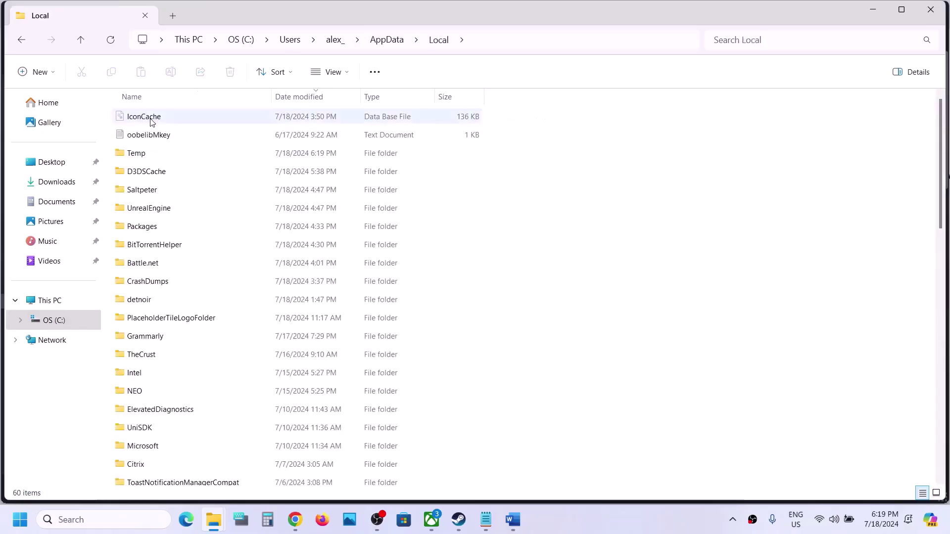
click(156, 190)
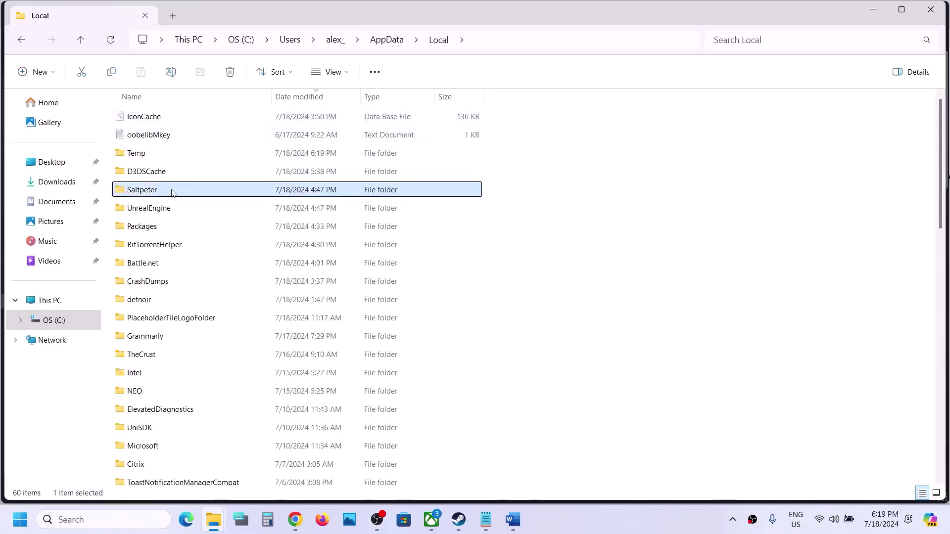
double_click(172, 193)
click(157, 122)
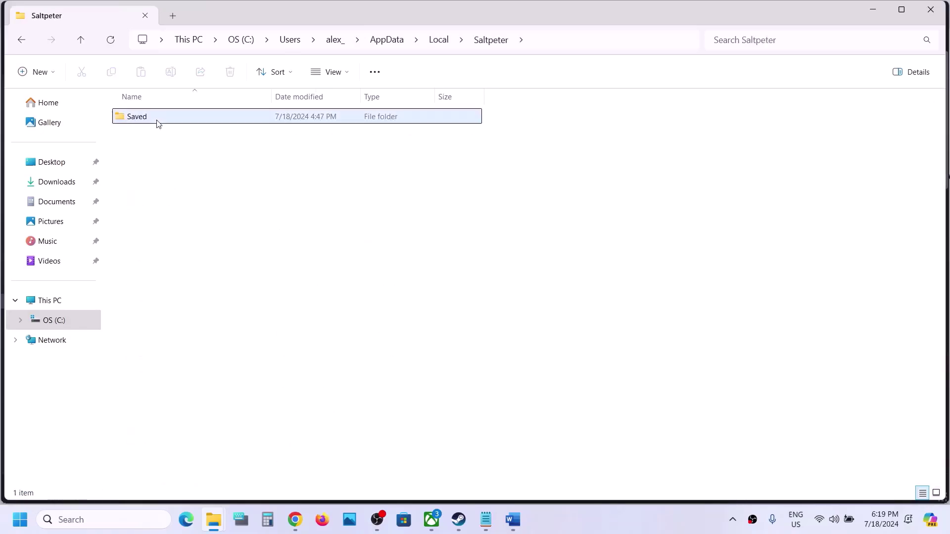
double_click(158, 122)
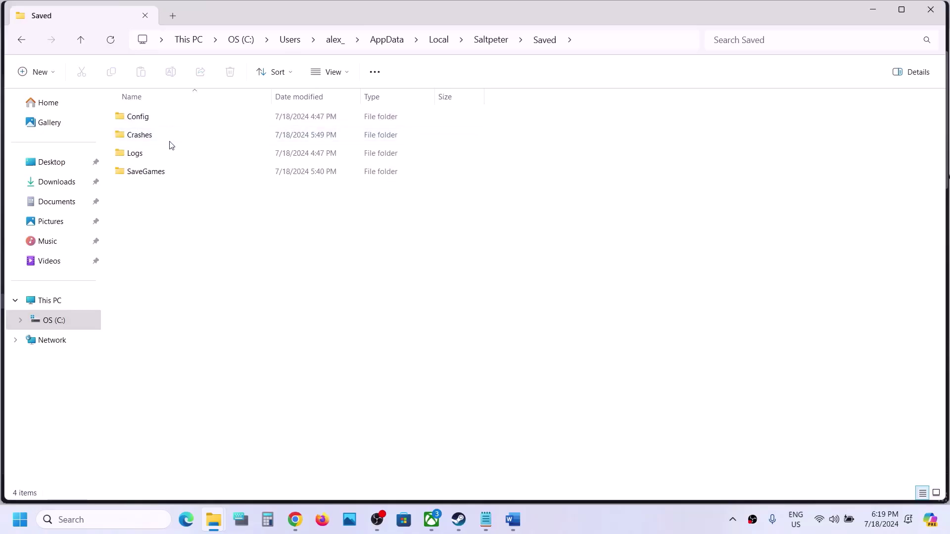
click(153, 122)
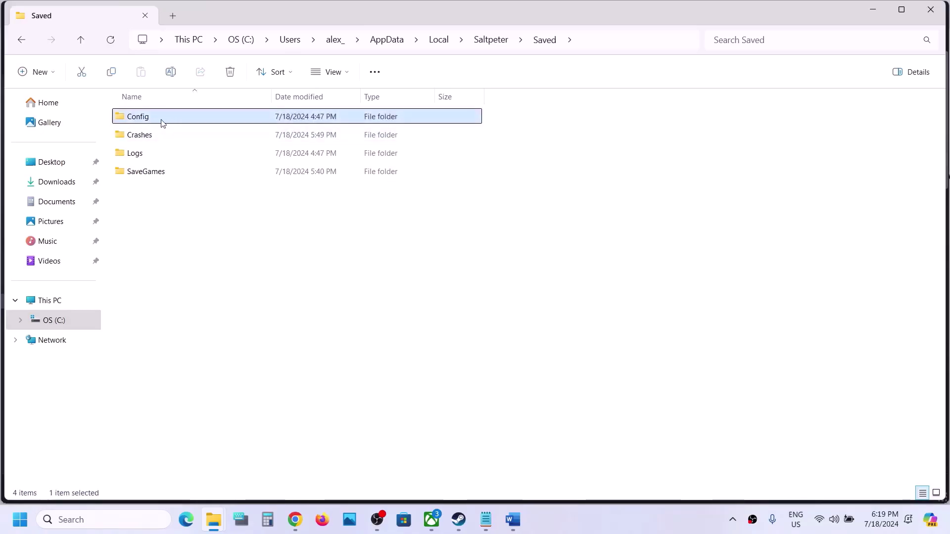
double_click(163, 121)
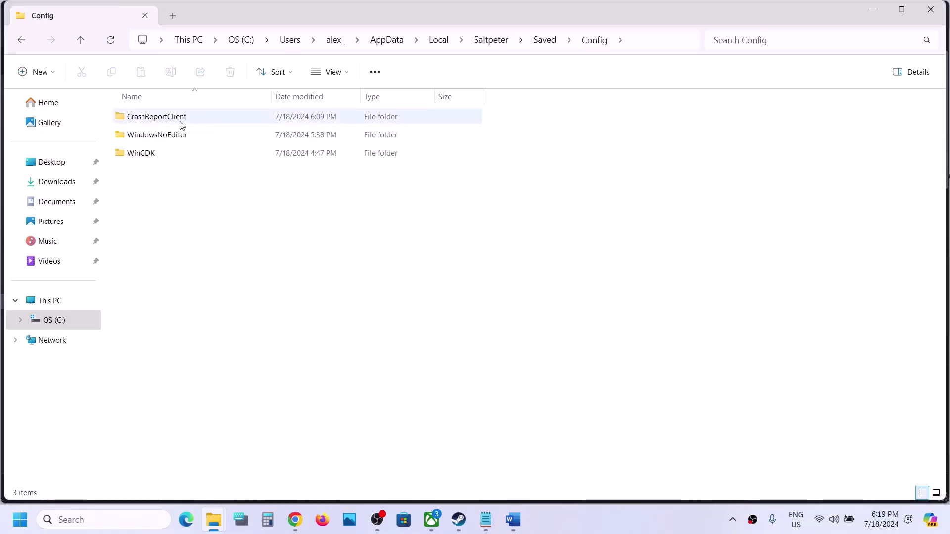
- Look over the WindowsNoEditor and WinGDK folders, view the files inside WindowsNoEditor and return to the Config folder
click(168, 139)
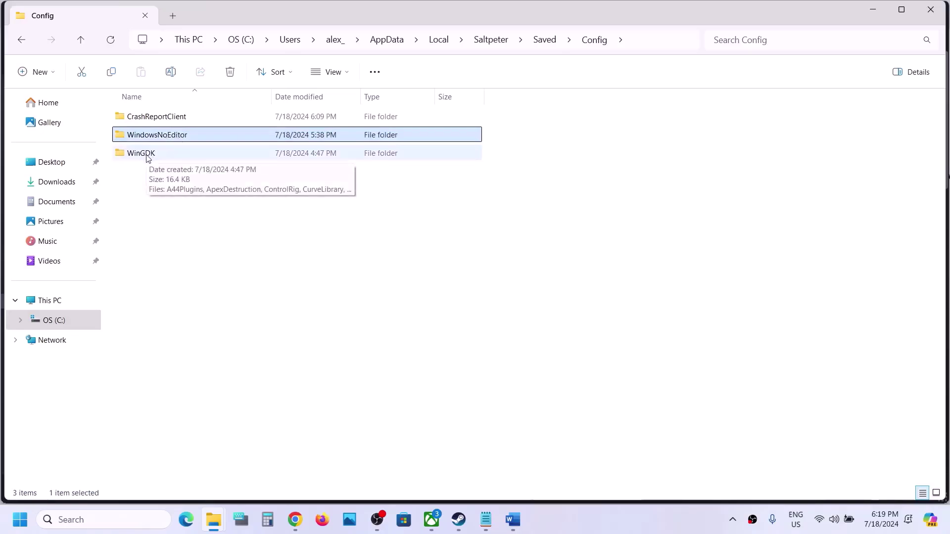
click(147, 157)
click(167, 140)
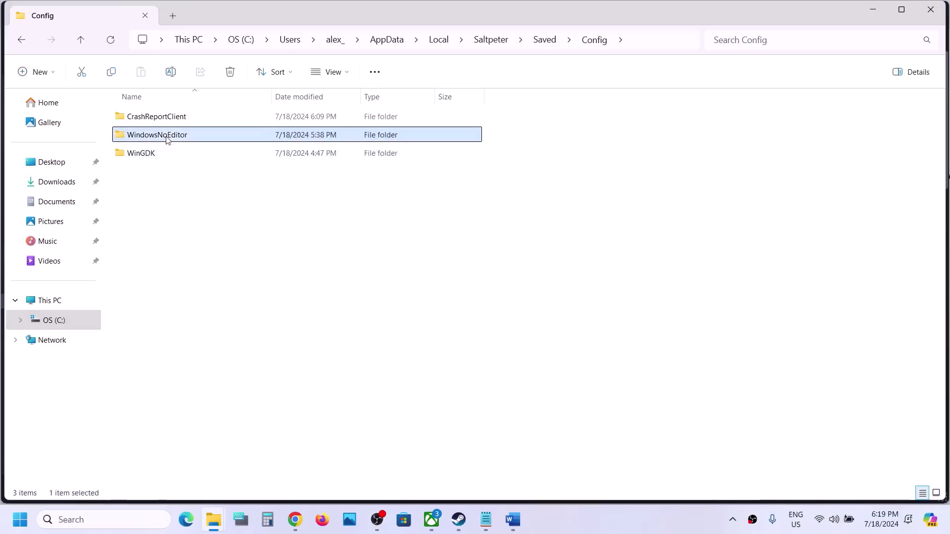
double_click(174, 136)
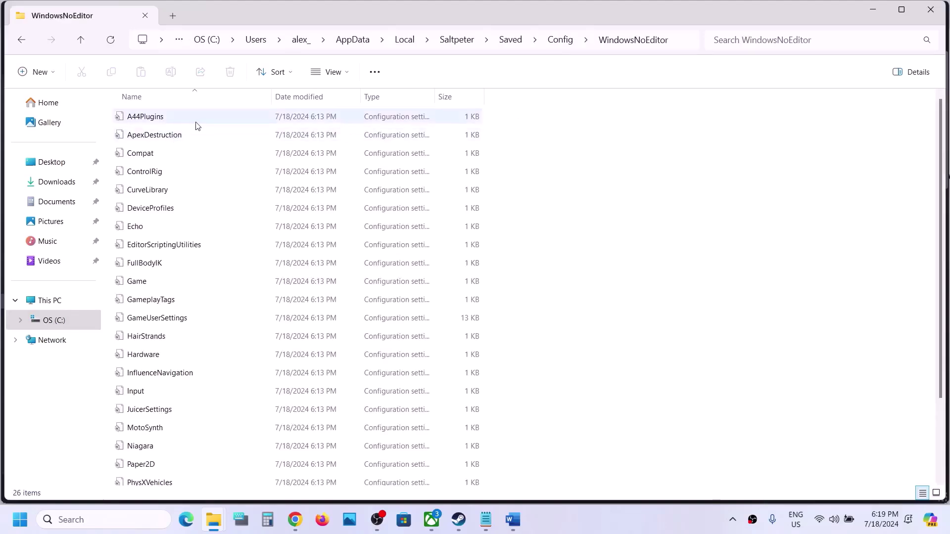
click(82, 40)
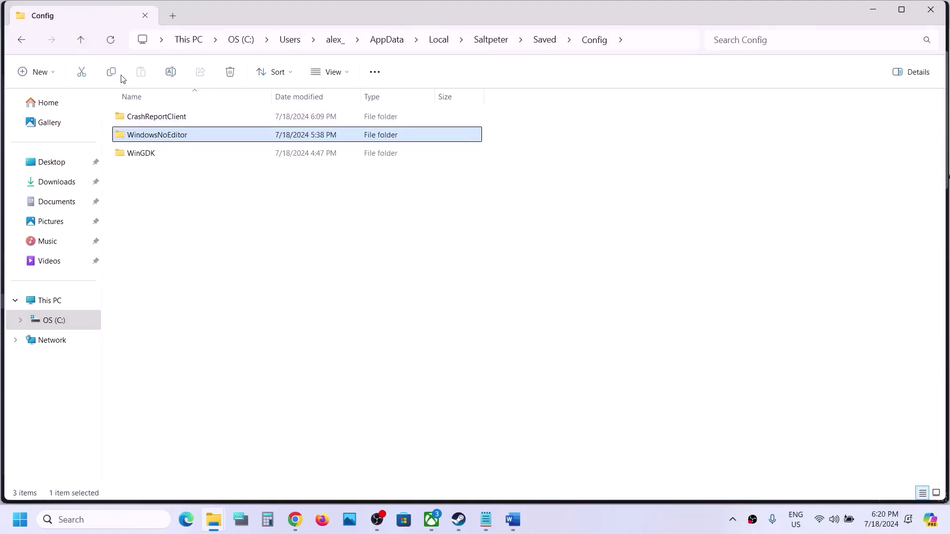
- Go up to the game's Saved folder and show the delete option for the Config folder without deleting it
click(80, 40)
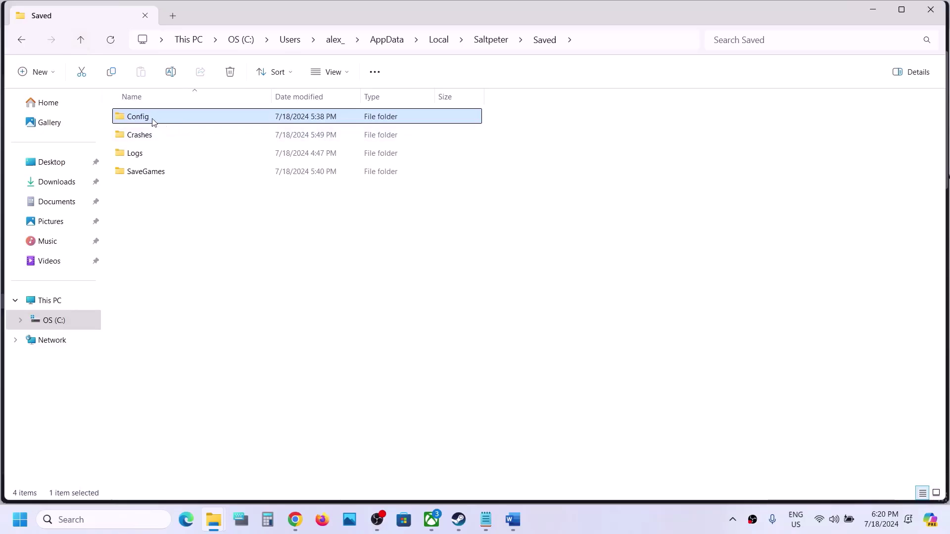
right_click(153, 118)
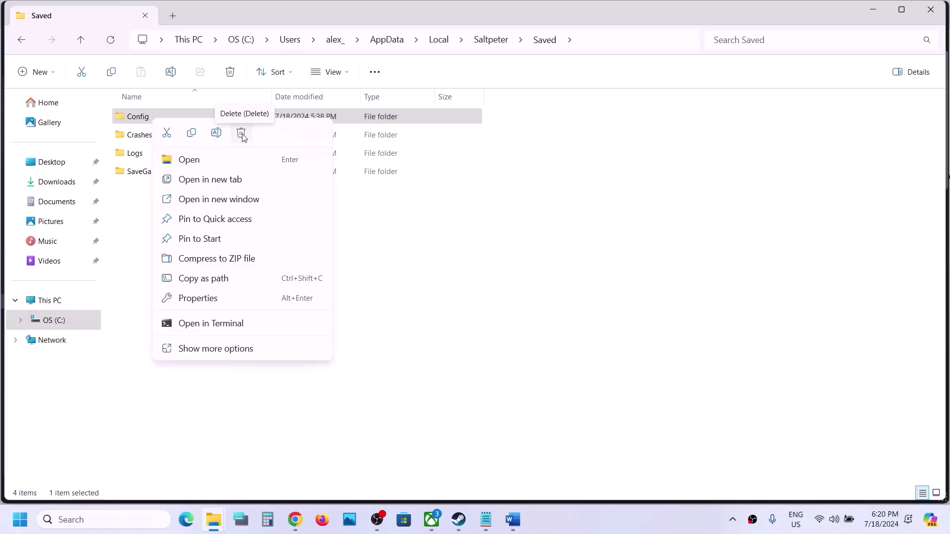
click(511, 343)
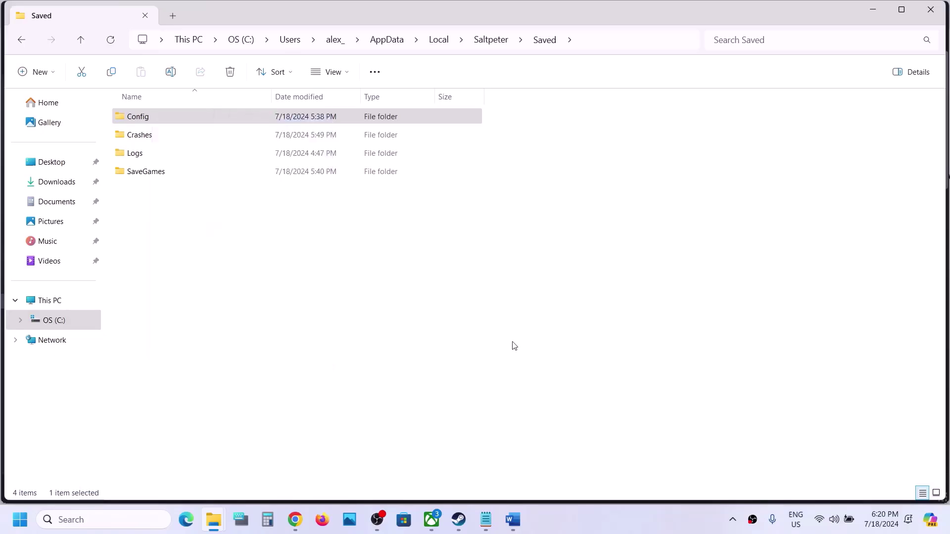
- Switch to the Word document, highlight Save Game Files and the lost-progress warning in Step 6, and minimize Word
click(513, 519)
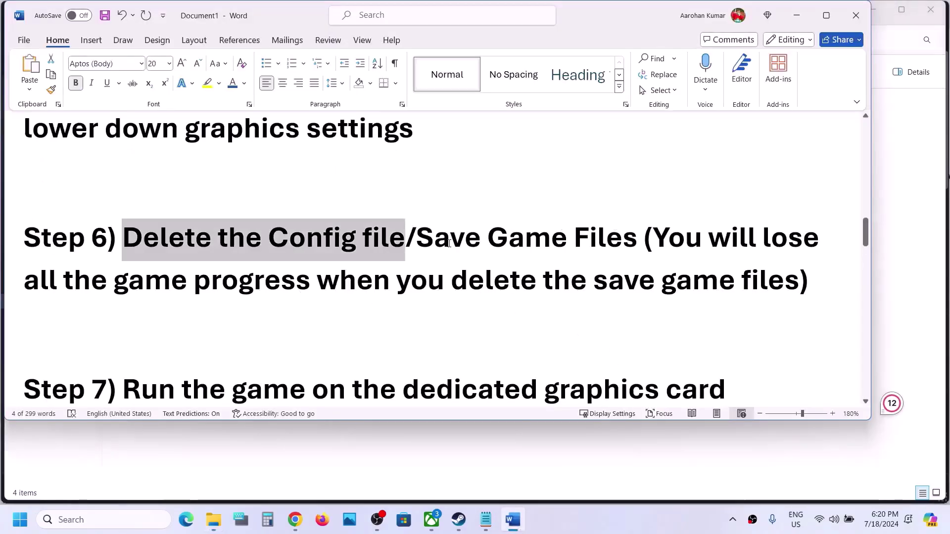
drag(449, 242, 647, 242)
click(656, 243)
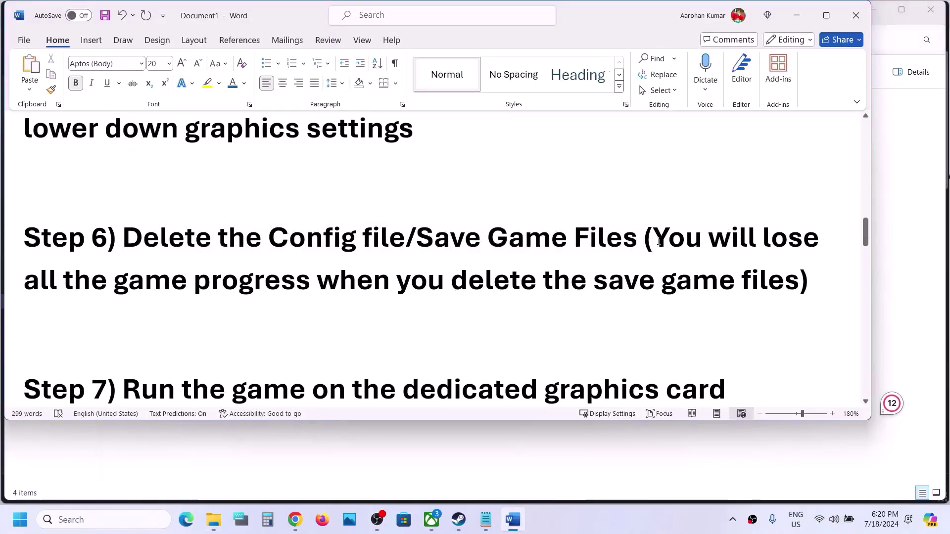
drag(660, 241, 297, 281)
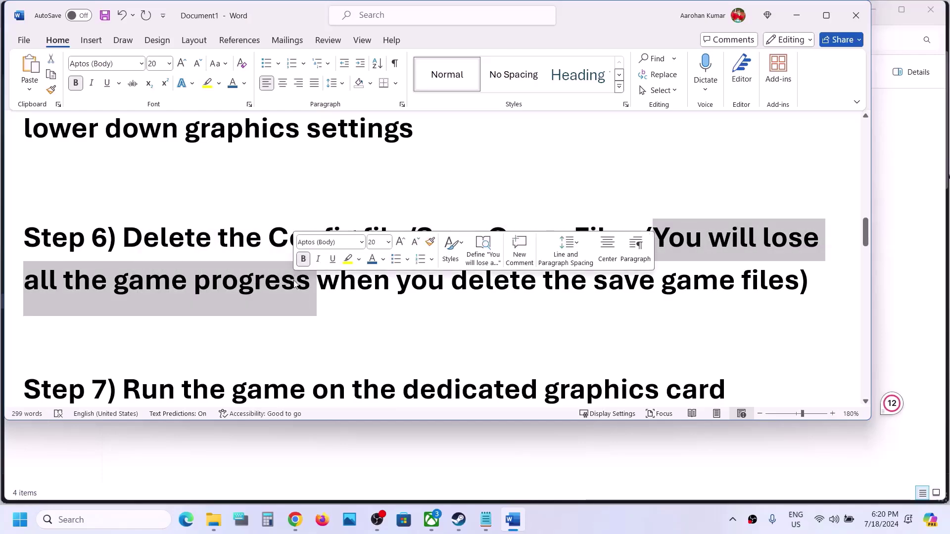
click(797, 18)
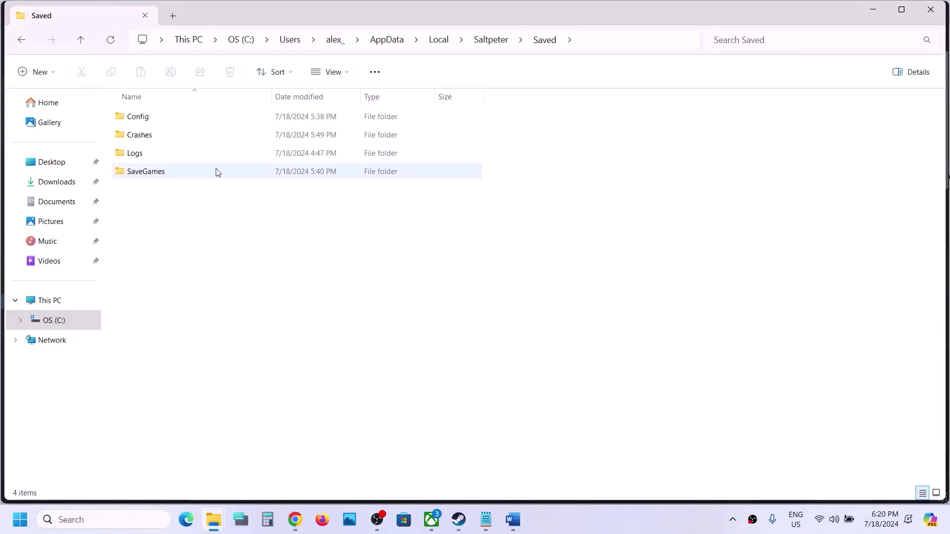
- Go up to the AppData\Local folder and show the delete option for the Saltpeter folder without deleting it
click(81, 40)
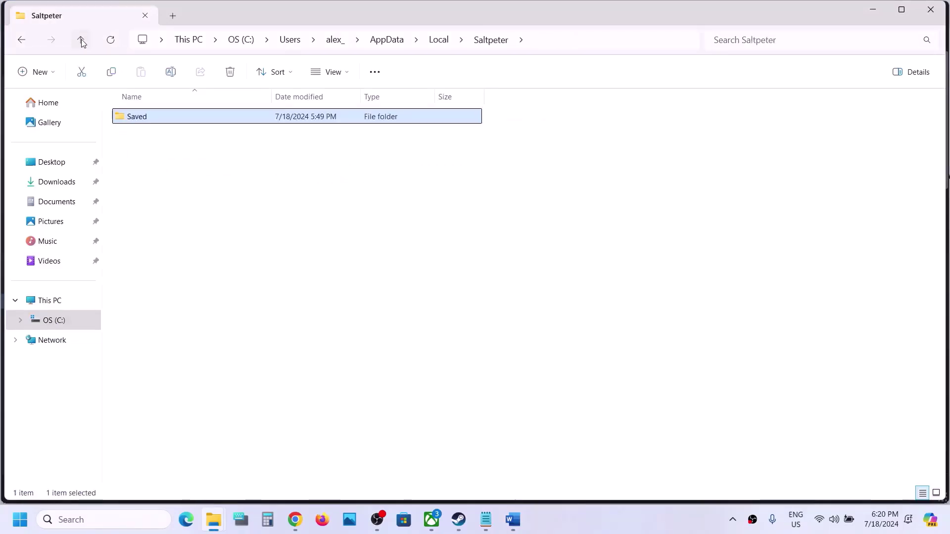
click(81, 40)
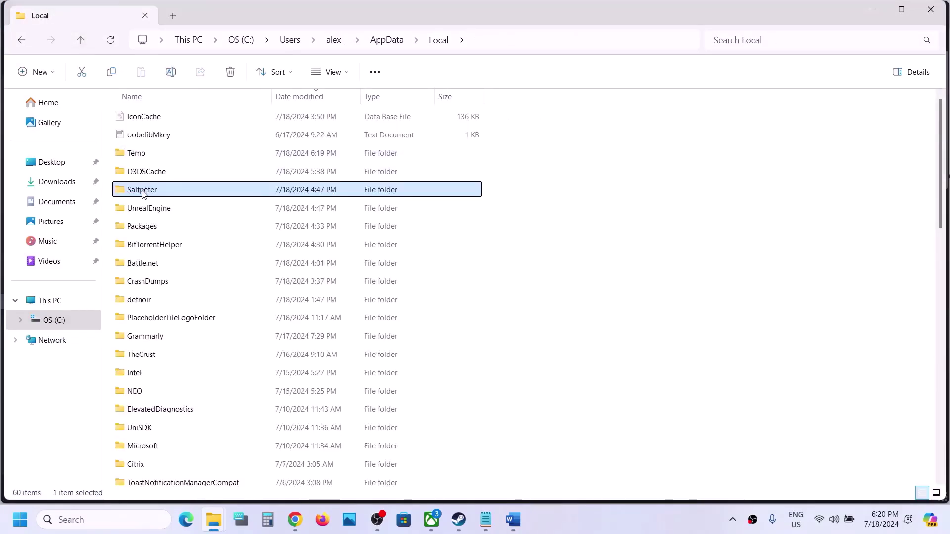
right_click(143, 194)
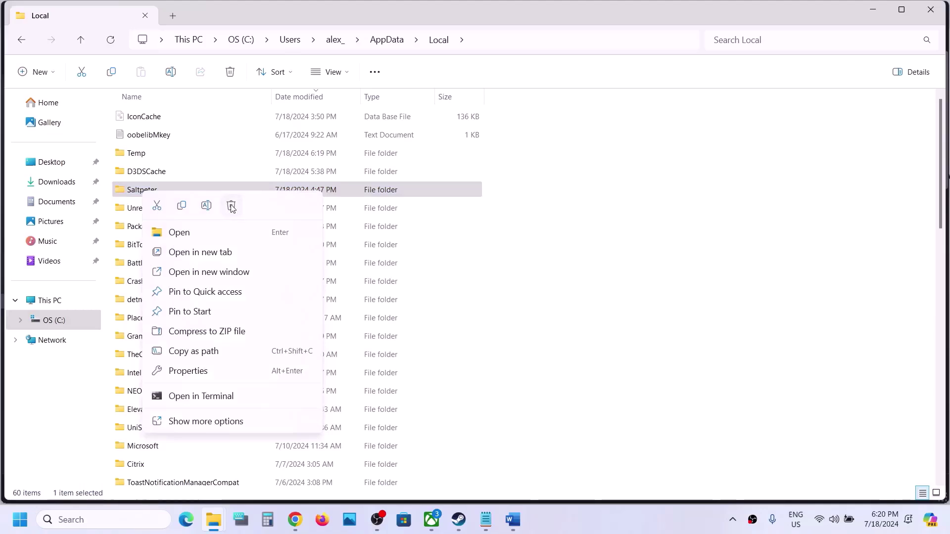
click(539, 364)
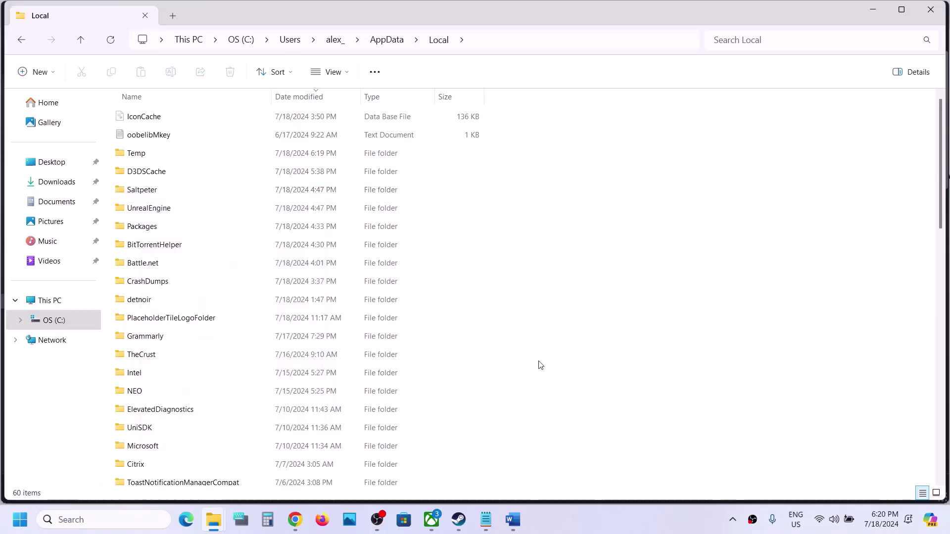
- Switch to the Word document, copy the word "graphics" from Step 7, and use it in Windows search to open Graphics settings
click(458, 520)
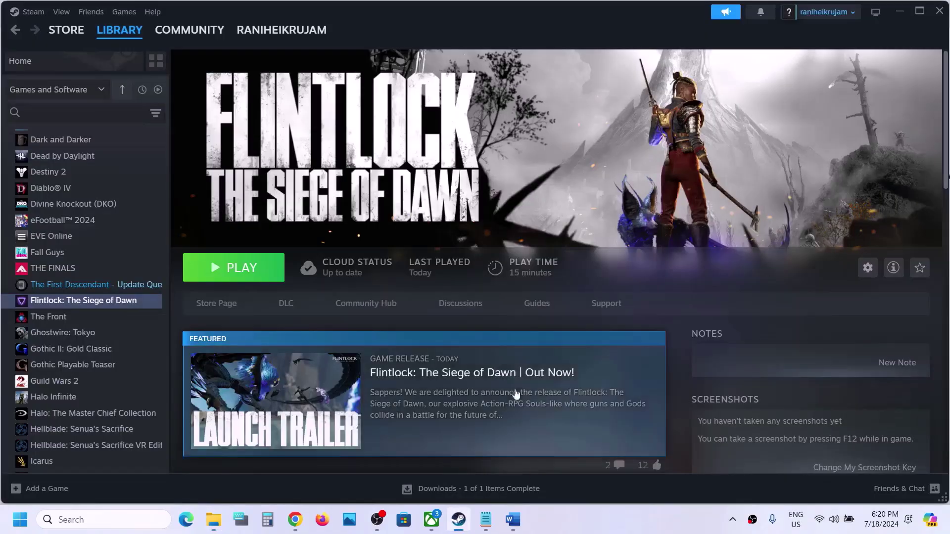
click(513, 519)
scroll(502, 328, down, 3)
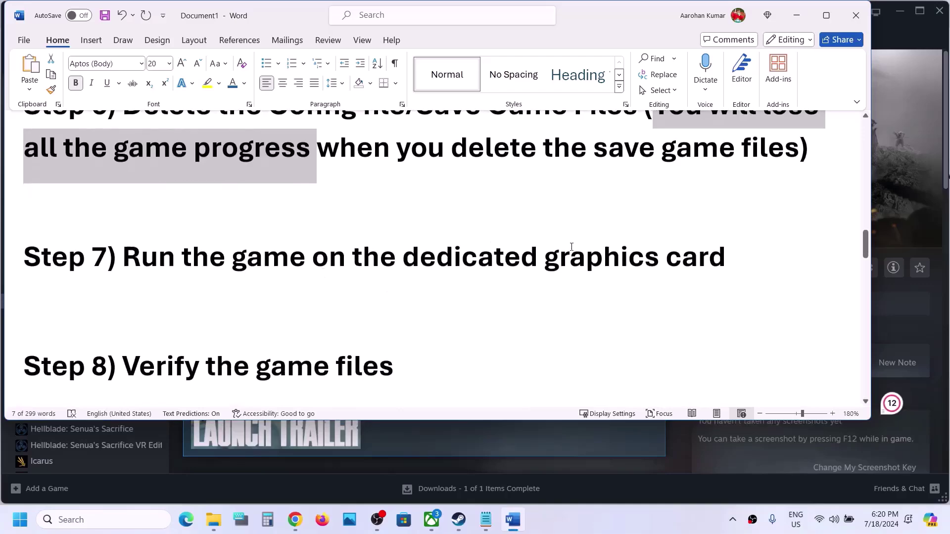
double_click(573, 257)
key(ctrl+c)
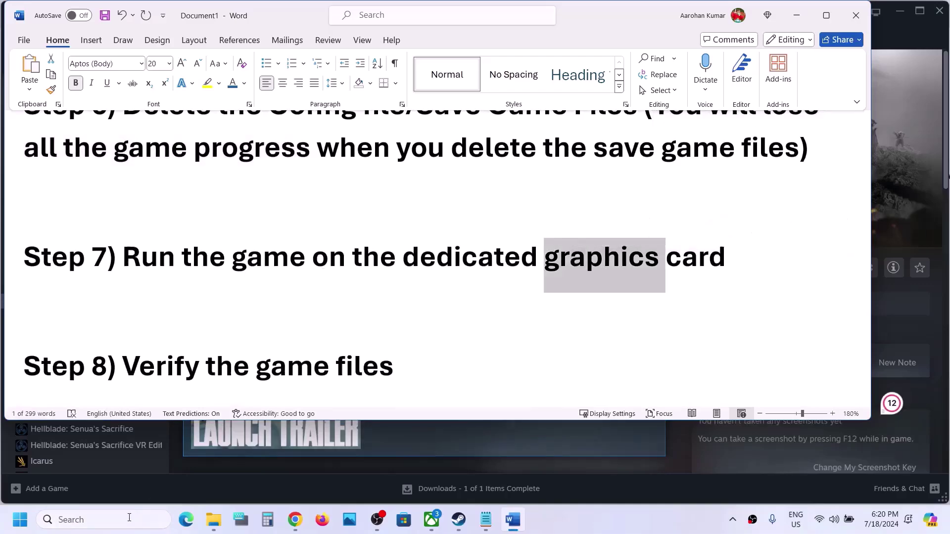
click(129, 519)
key(ctrl+v)
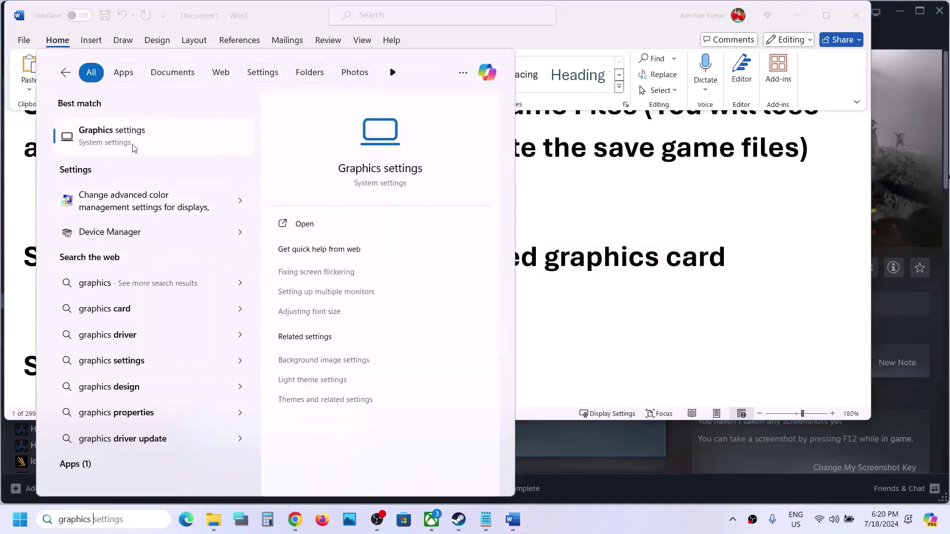
click(133, 143)
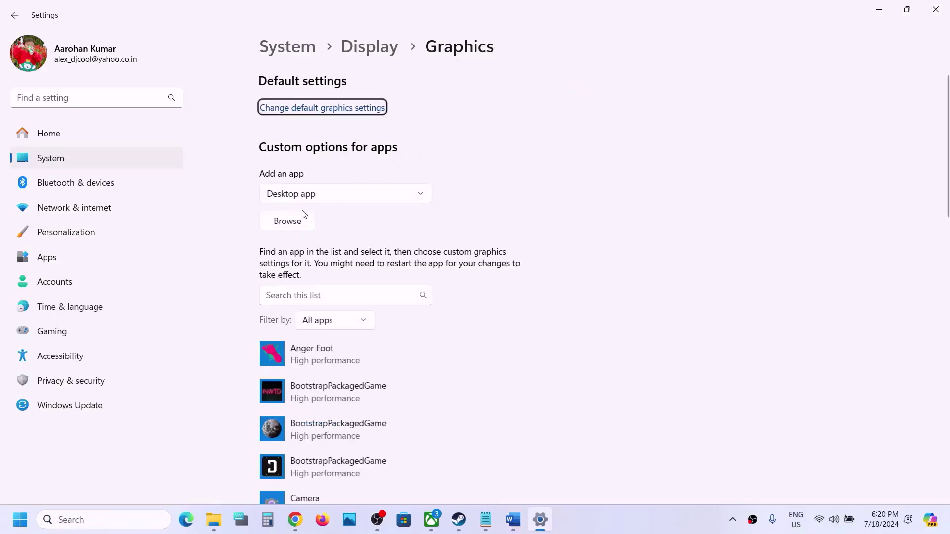
- Add Saltpeter.exe from the Flintlock The Siege of Dawn folder to the custom graphics apps and set it to High performance
click(287, 221)
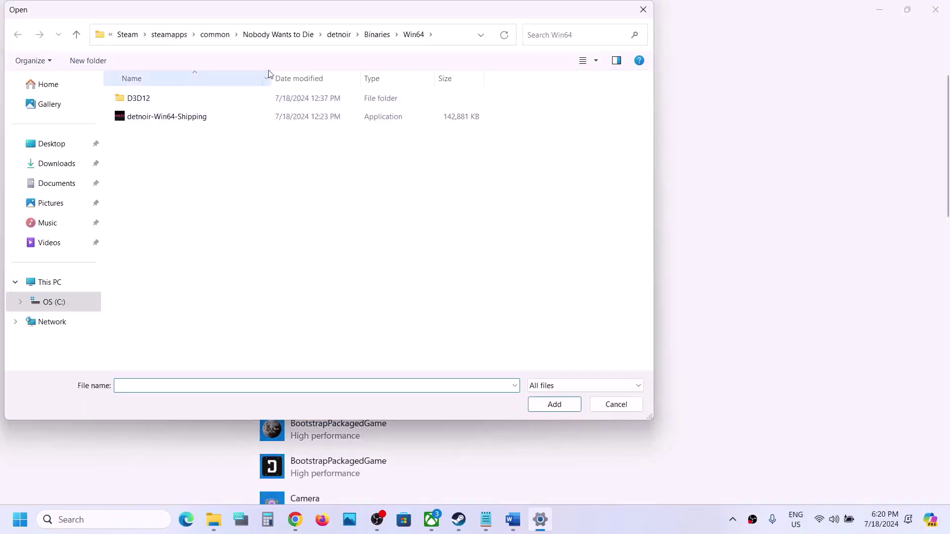
click(216, 43)
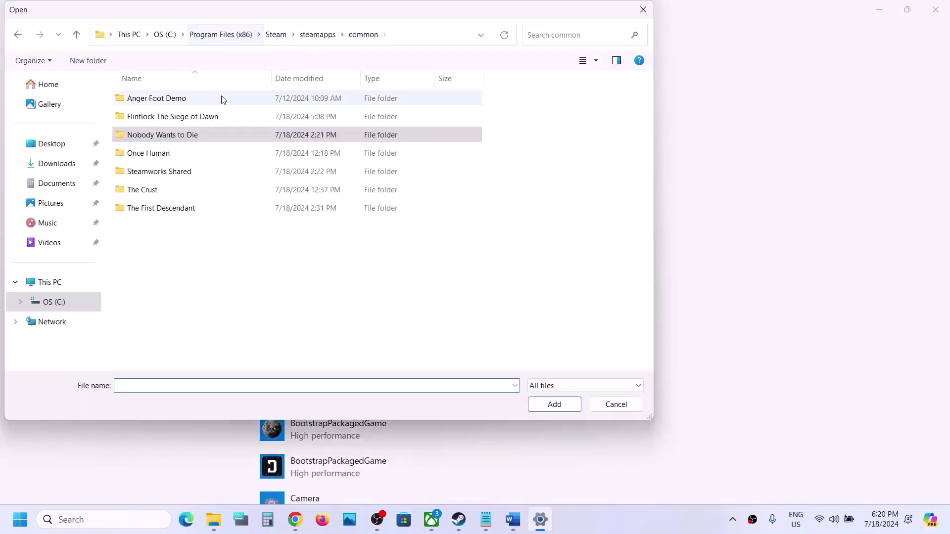
double_click(190, 117)
click(165, 141)
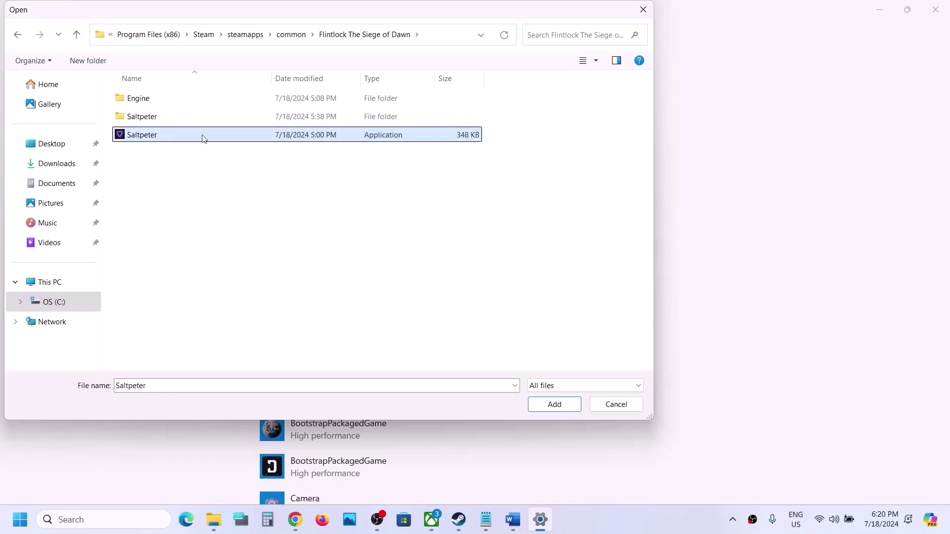
click(554, 405)
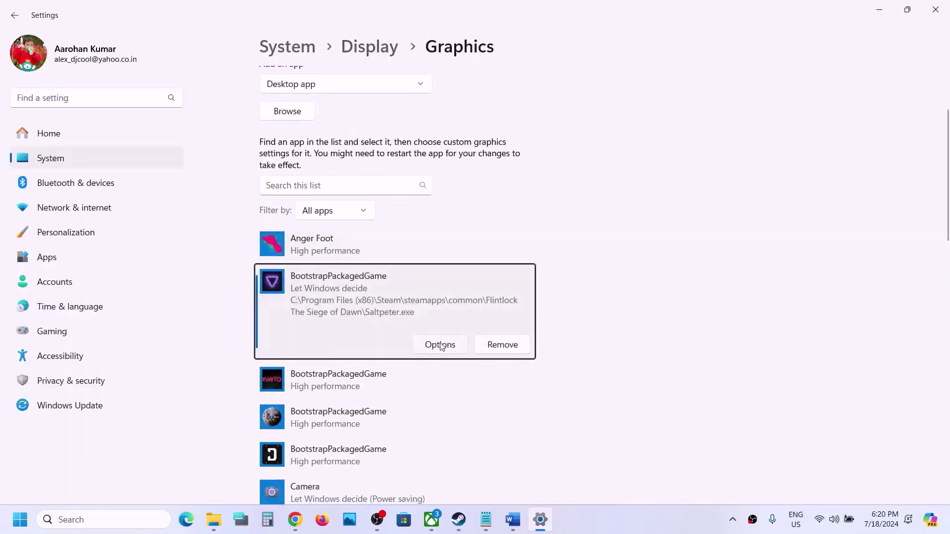
click(441, 344)
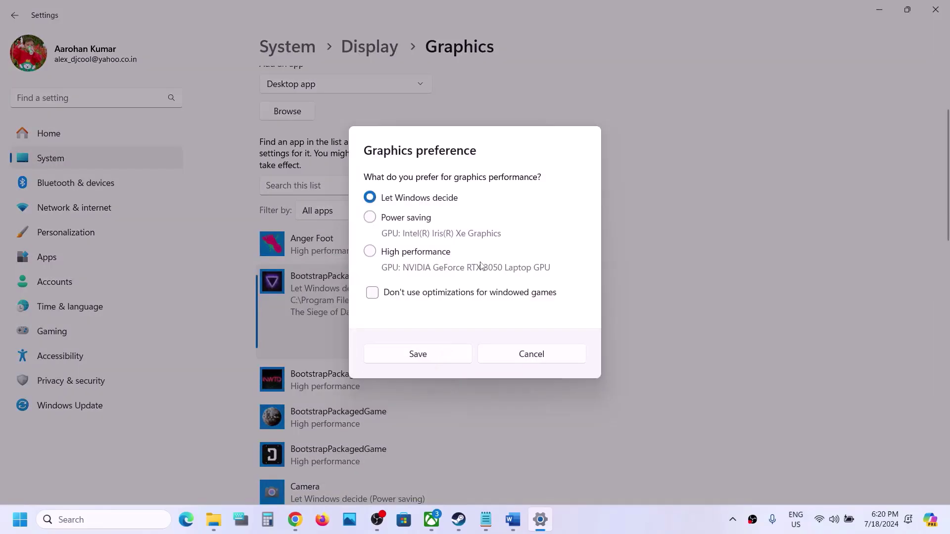
click(438, 358)
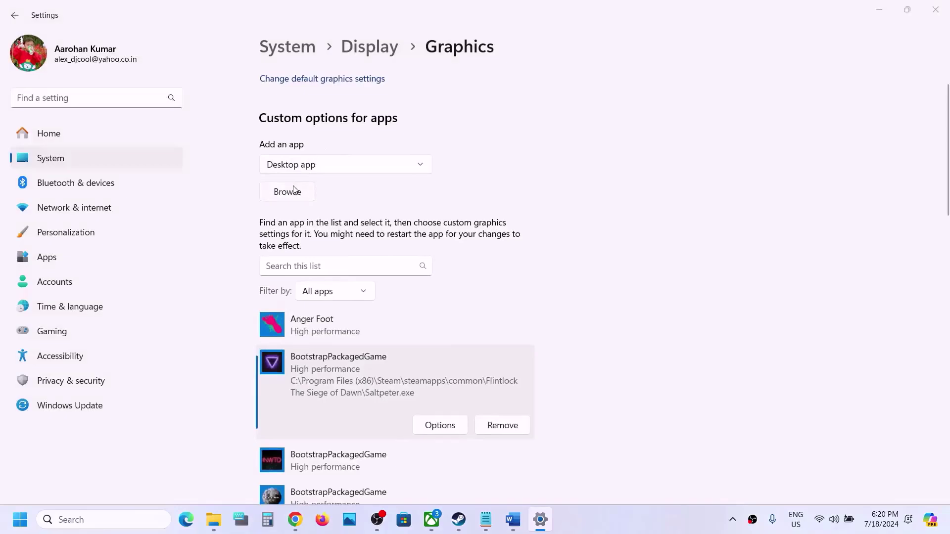
- Add Saltpeter-Win64-Shipping from Saltpeter\Binaries\Win64 to the custom graphics apps, set it to High performance, and close Settings
click(294, 191)
double_click(151, 117)
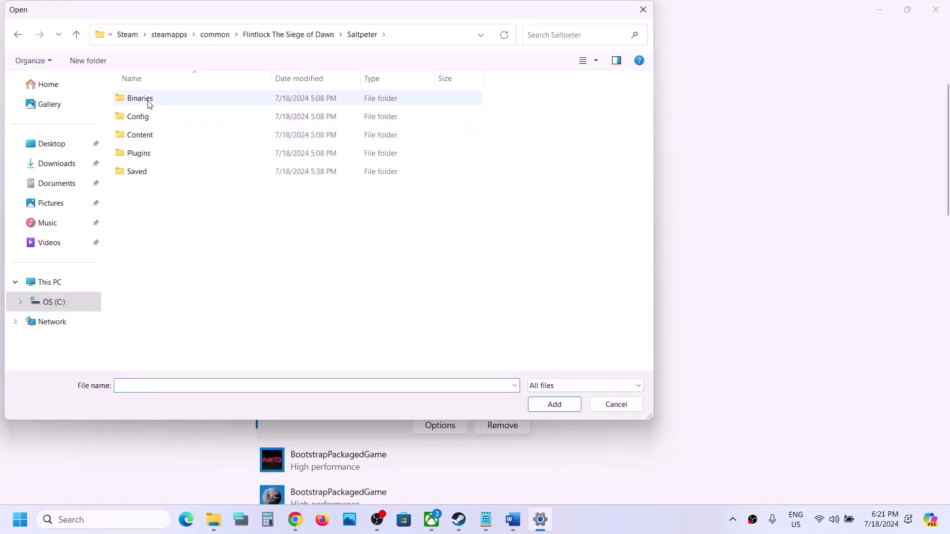
double_click(140, 98)
double_click(148, 99)
click(168, 105)
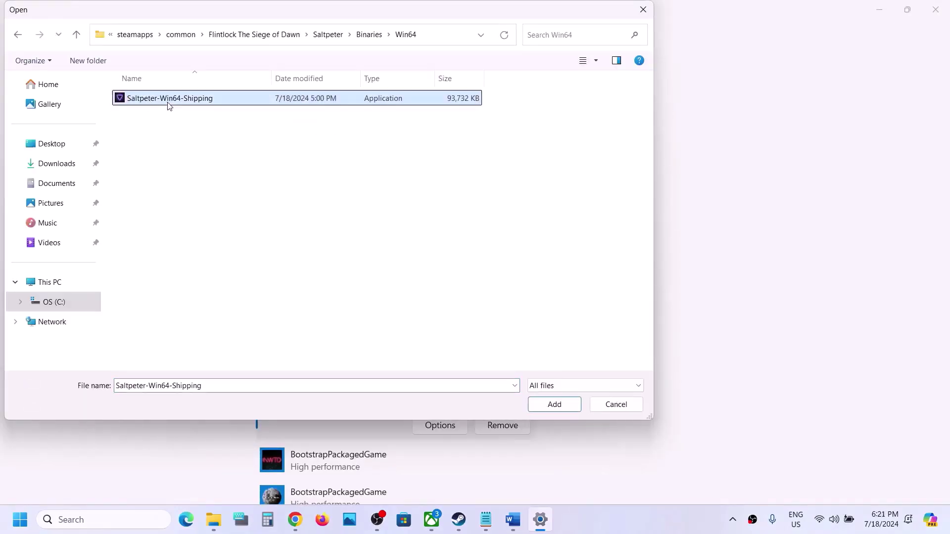
click(550, 403)
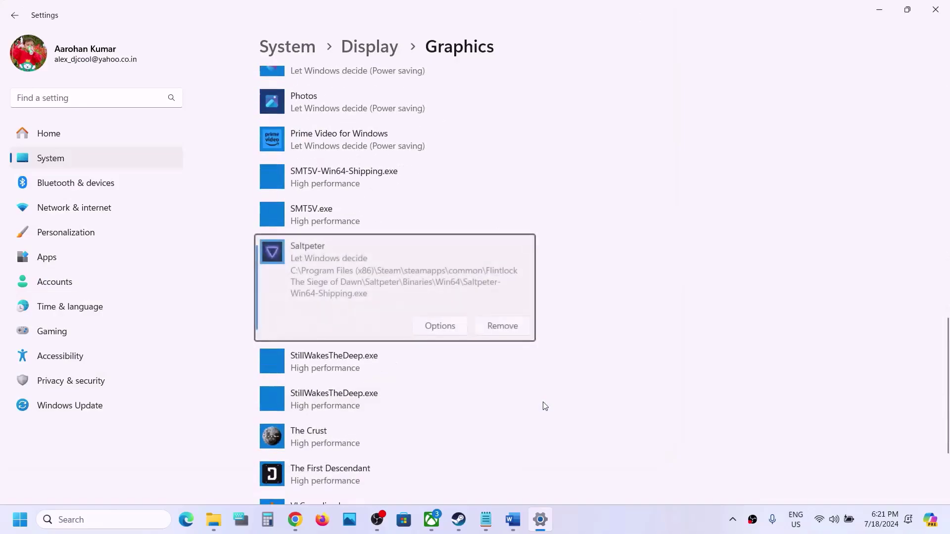
click(447, 330)
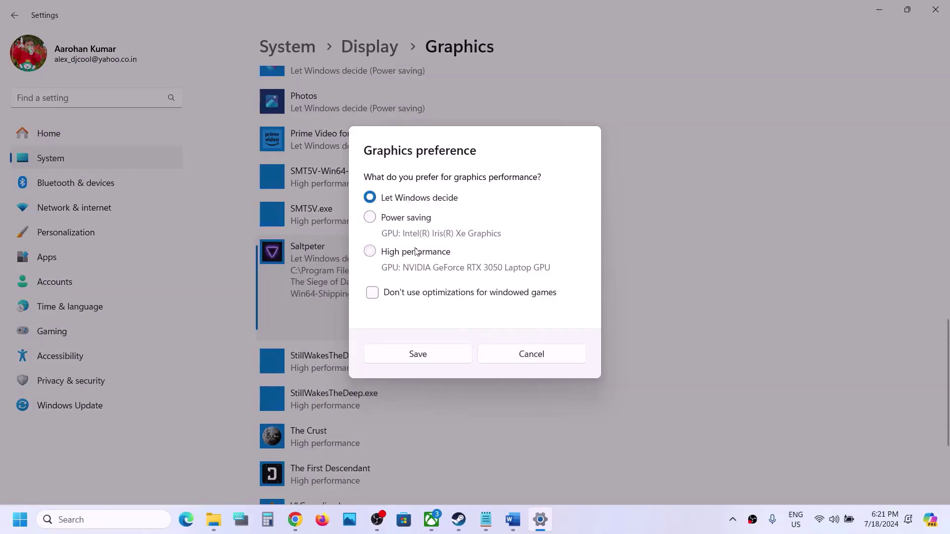
click(450, 355)
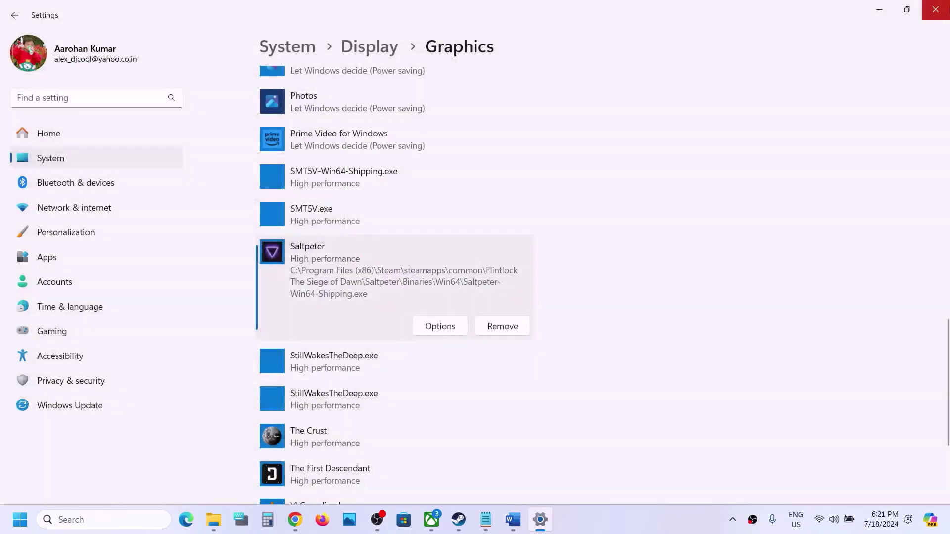
click(936, 11)
- Highlight "Verify the game files" in Step 8 of the troubleshooting list and minimize Word
scroll(161, 318, down, 1)
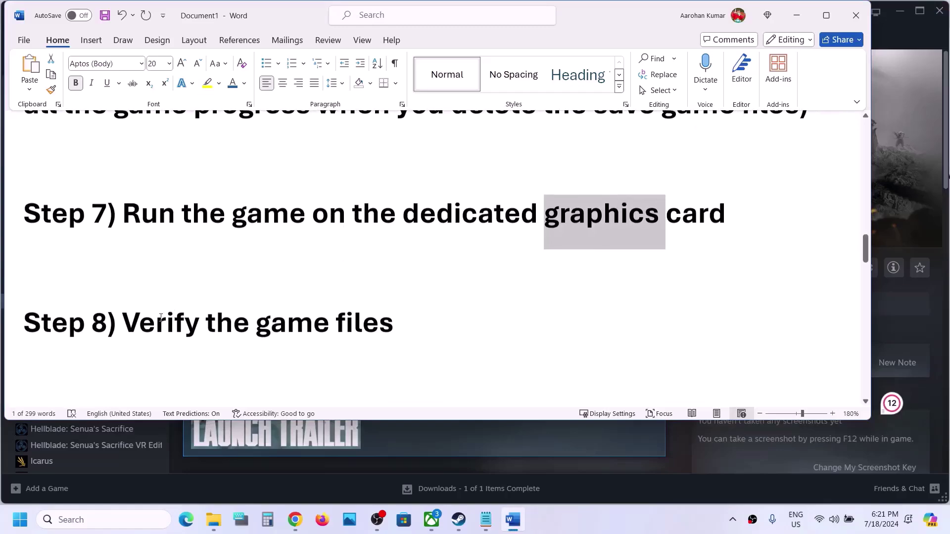
drag(123, 322, 414, 327)
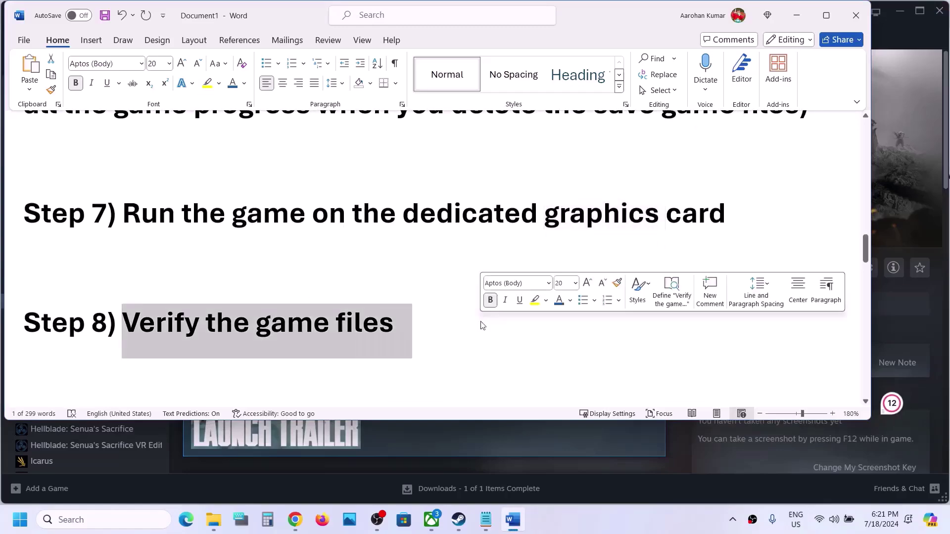
click(794, 19)
- Verify the integrity of the installed files of Flintlock: The Siege of Dawn in Steam
right_click(132, 307)
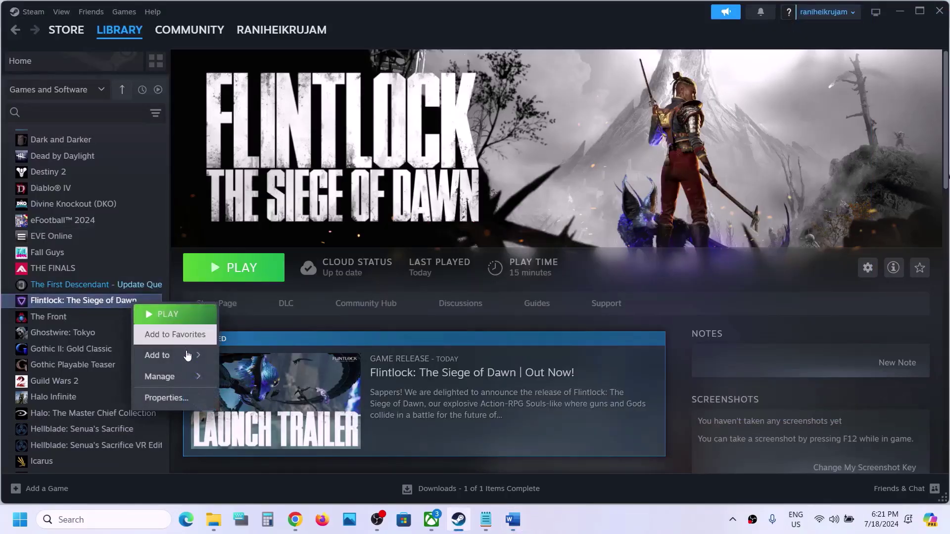
click(163, 397)
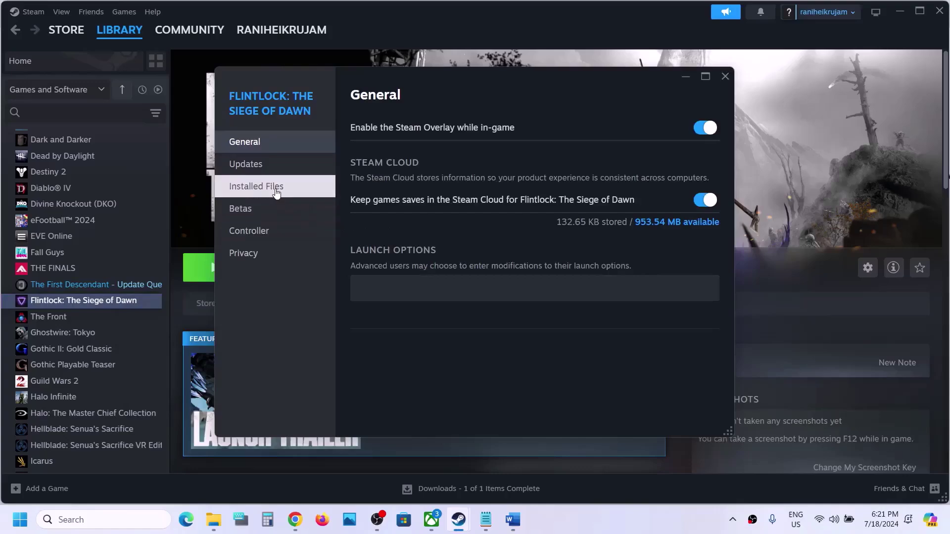
click(322, 187)
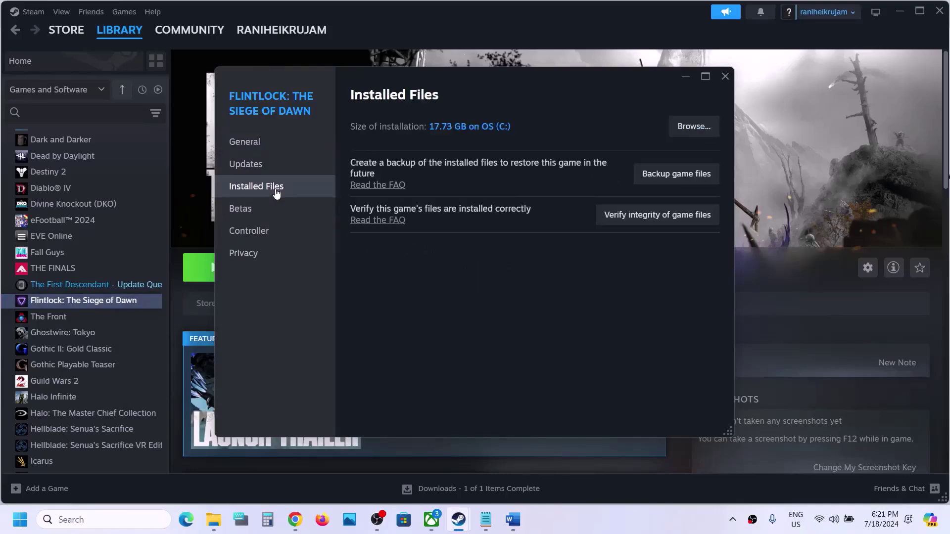
click(657, 218)
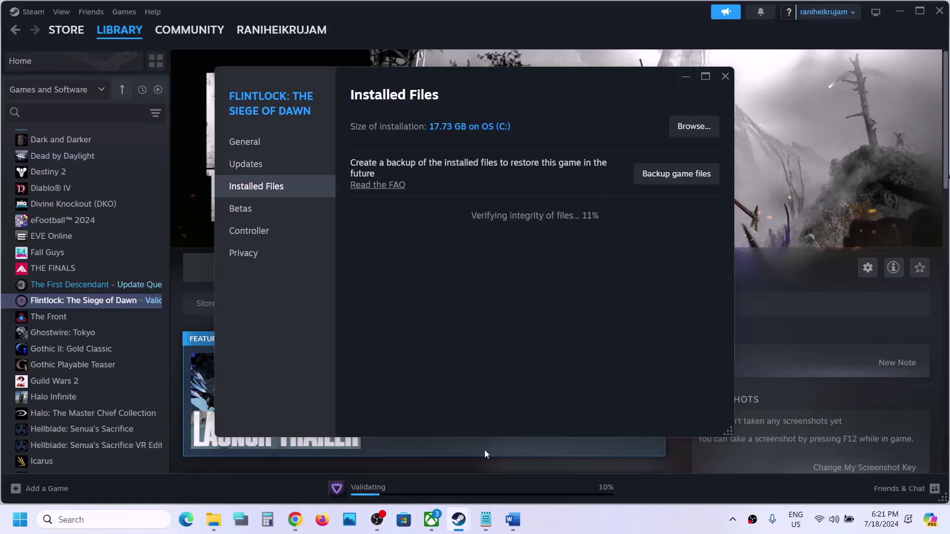
- Switch to the Word document and highlight the Step 9 text on unplugging external devices and additional USB adapters
click(513, 519)
scroll(318, 339, down, 5)
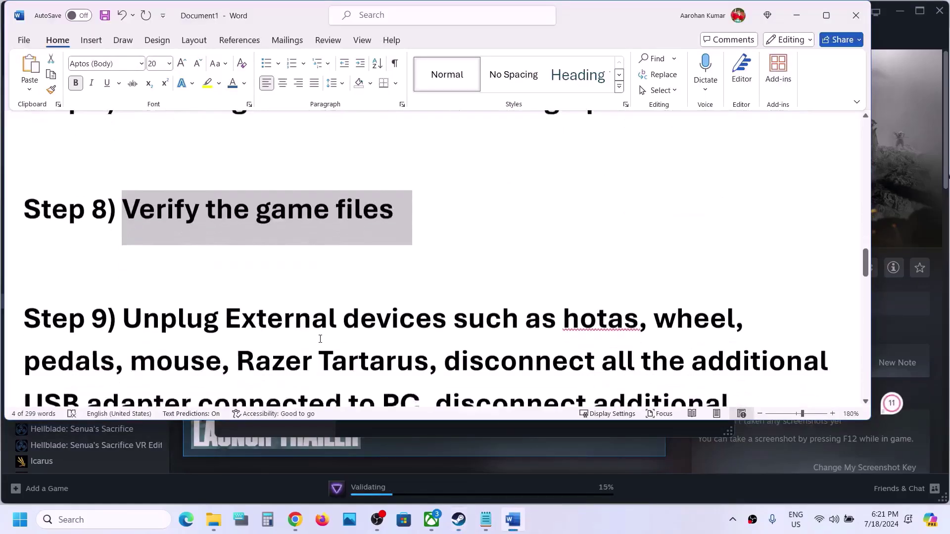
drag(123, 180, 404, 273)
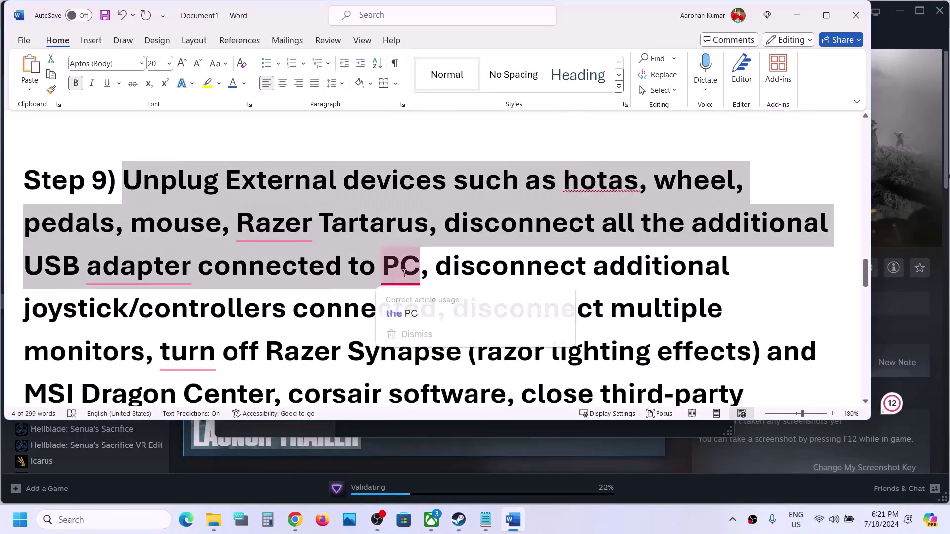
- Maximize the Word window and highlight the Step 9 advice from disconnecting additional controllers through turning off lighting software to disabling the overlay
click(825, 16)
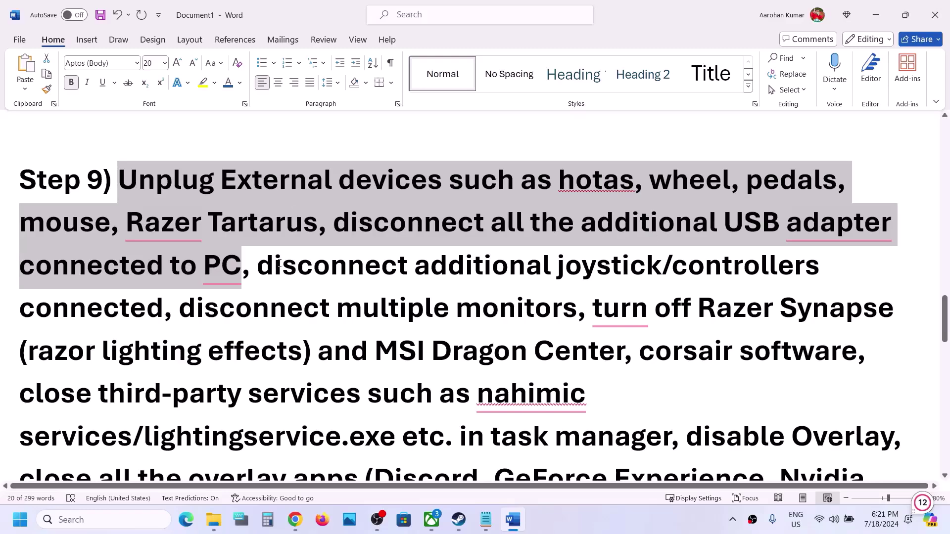
drag(261, 268, 669, 438)
mouse_move(618, 309)
scroll(473, 316, down, 4)
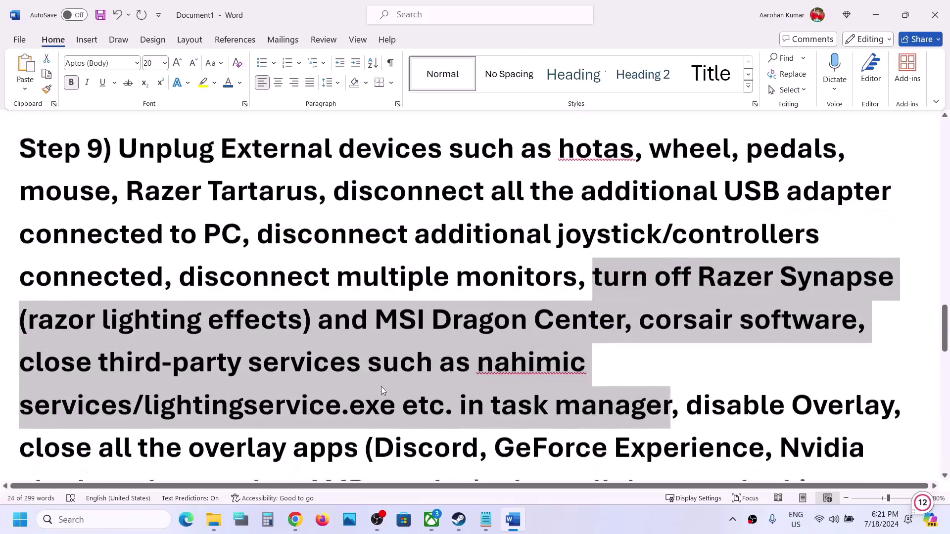
scroll(544, 296, down, 2)
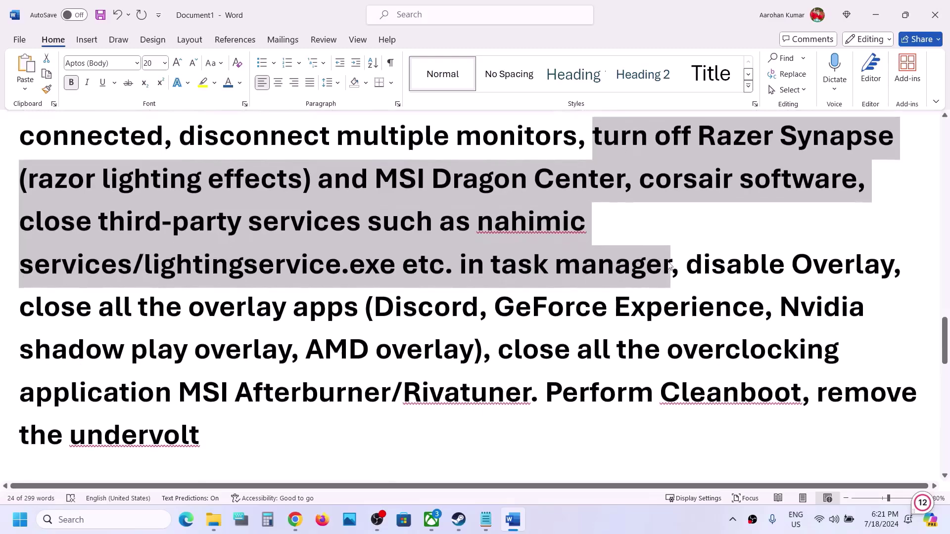
drag(690, 263, 824, 273)
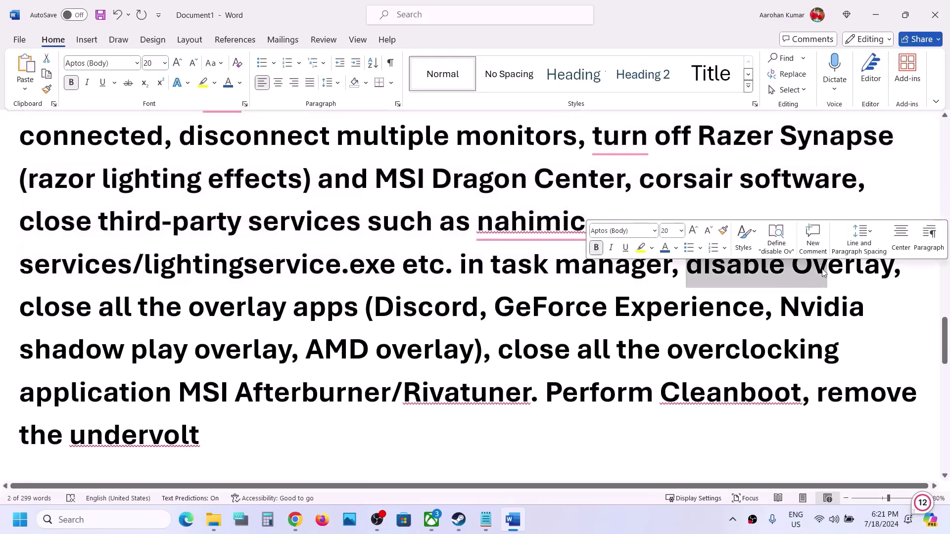
- Turn off the Steam Overlay in the properties of Flintlock: The Siege of Dawn in Steam and close the properties window
click(458, 520)
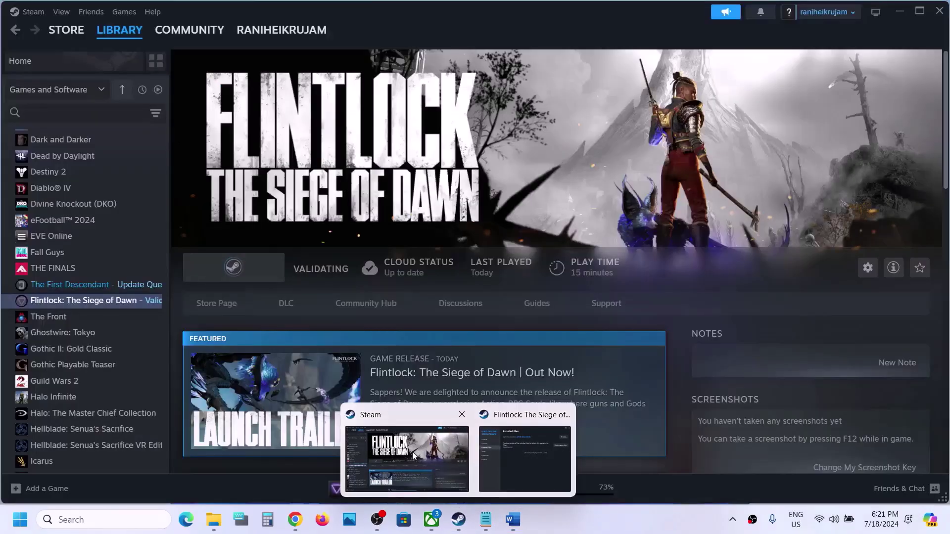
click(414, 455)
right_click(104, 304)
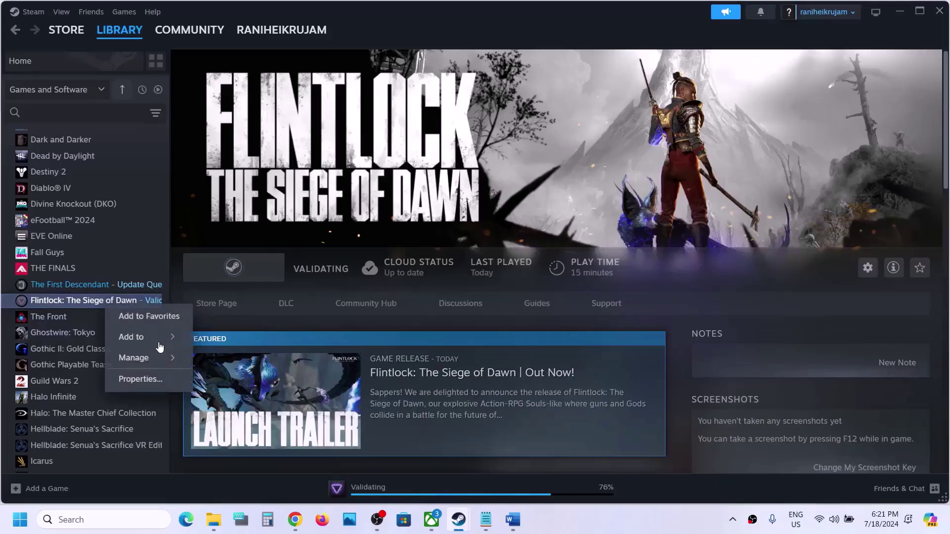
click(143, 380)
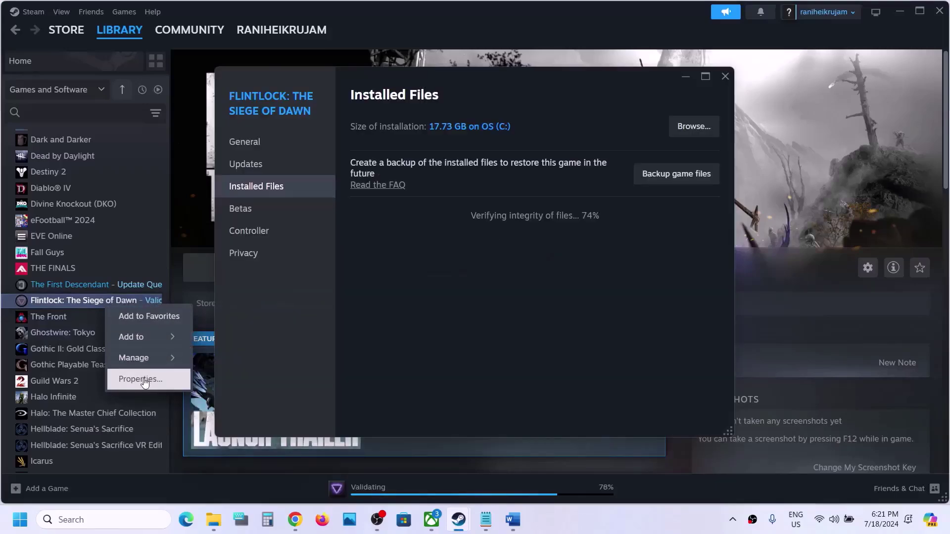
click(269, 147)
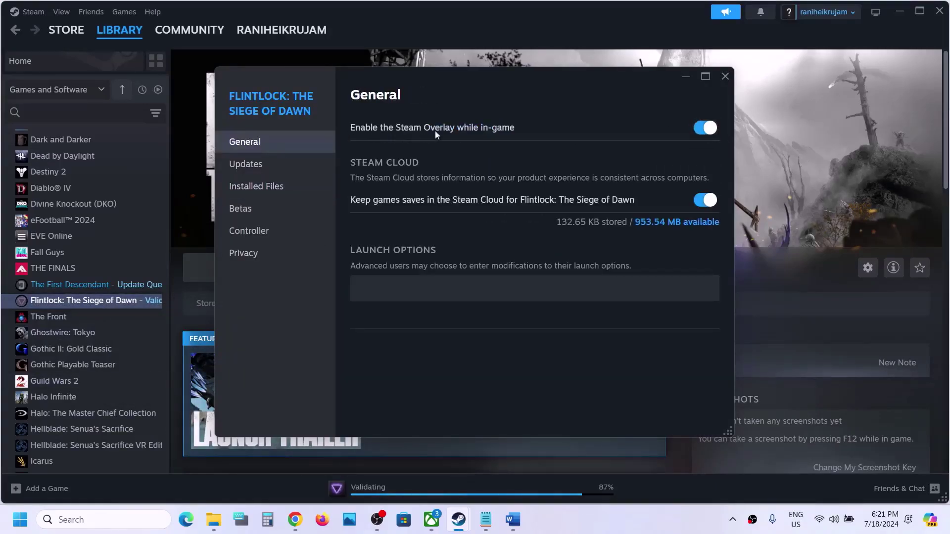
click(700, 128)
click(725, 77)
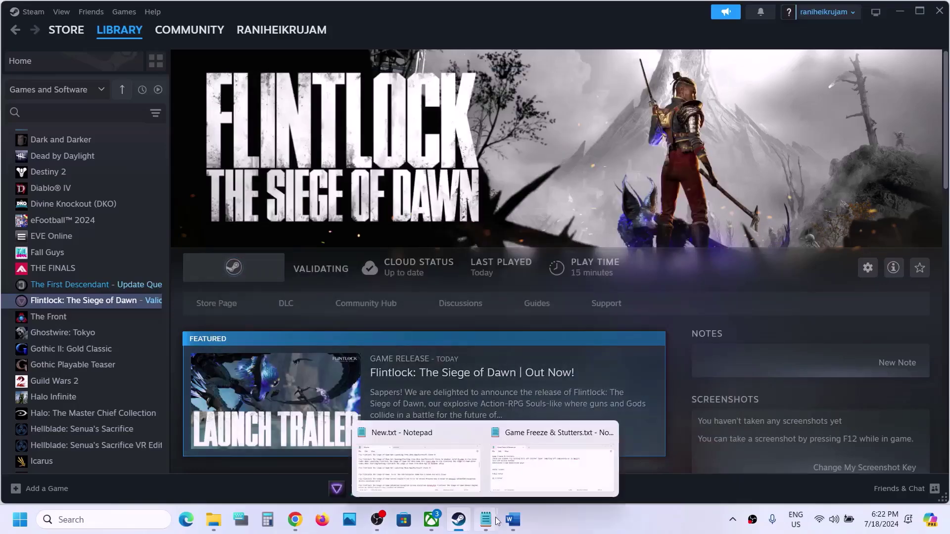
- Return to the Word document and highlight the Step 9 advice on closing overlay apps, closing overclocking applications and performing a clean boot
click(512, 520)
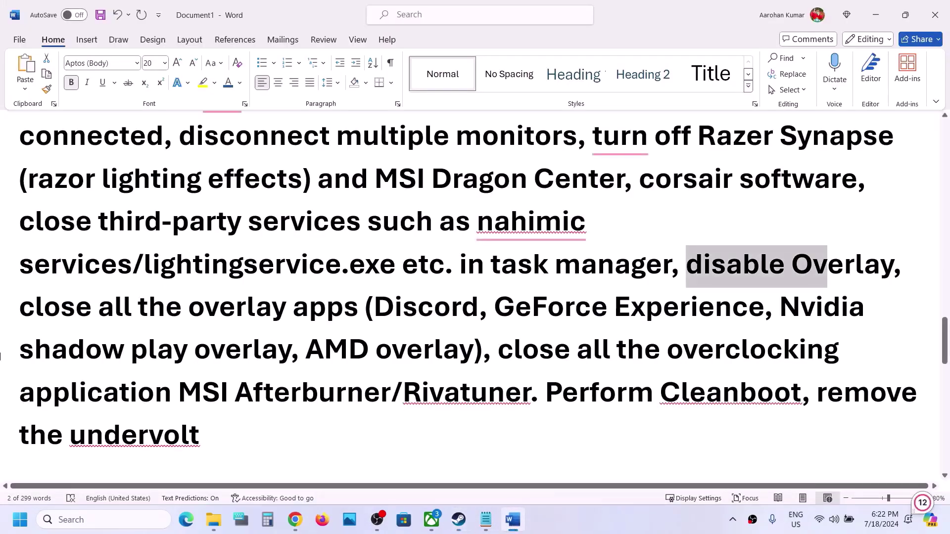
drag(44, 314, 710, 295)
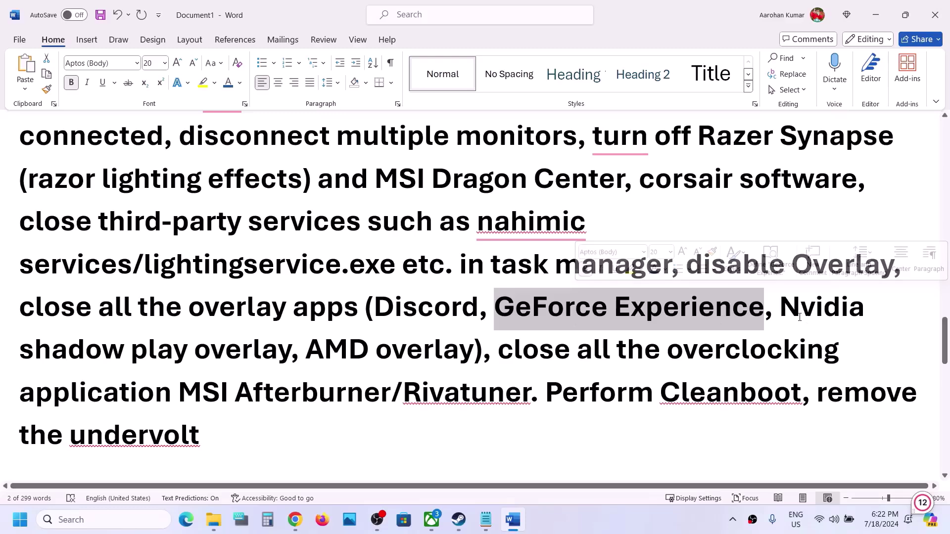
drag(53, 305, 467, 396)
click(501, 359)
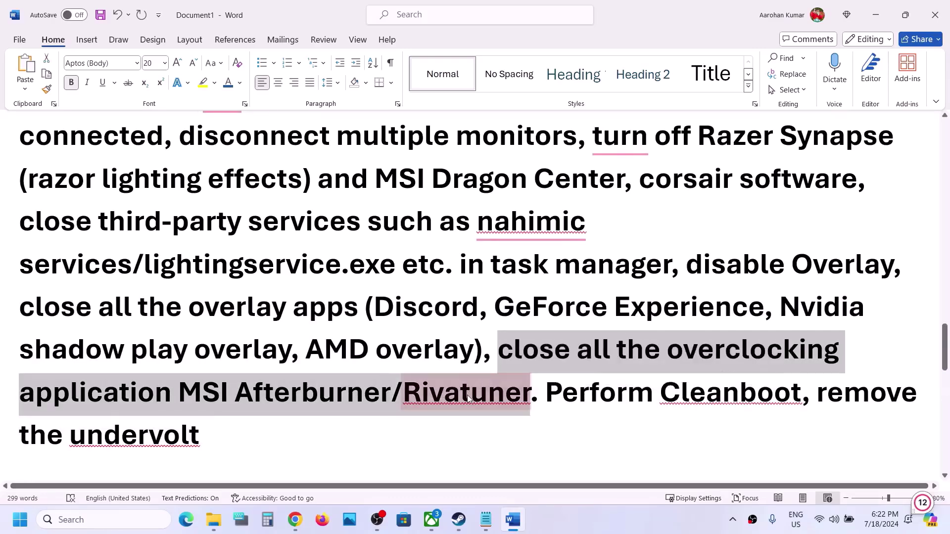
click(467, 395)
click(671, 347)
drag(671, 346, 823, 349)
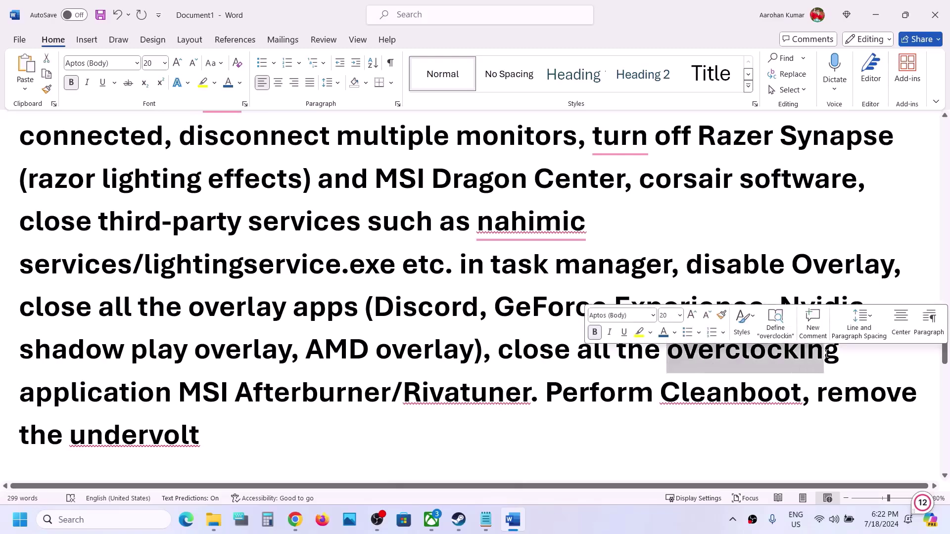
double_click(529, 352)
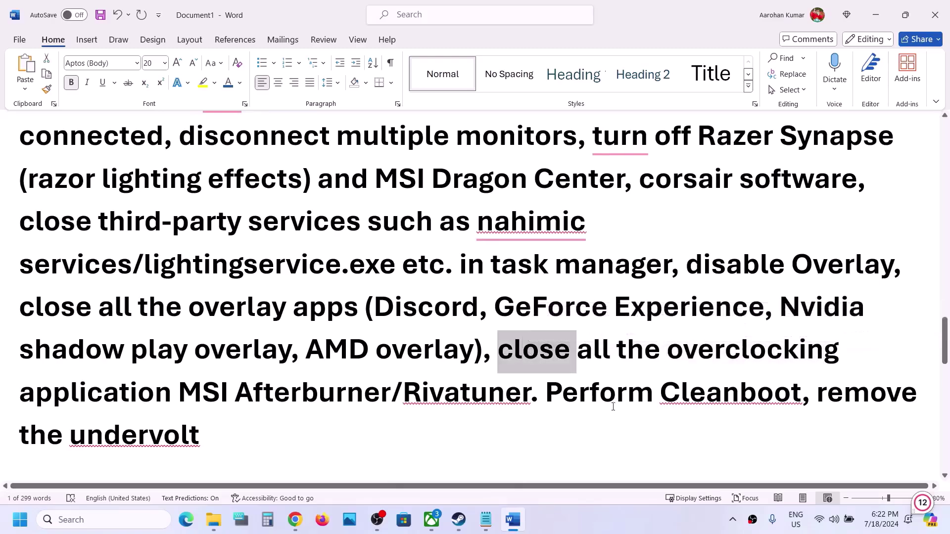
double_click(591, 393)
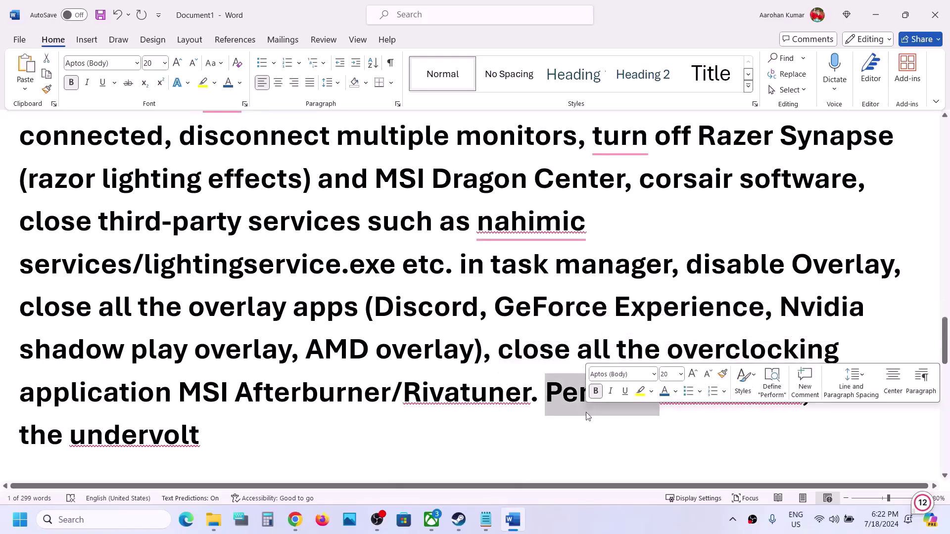
- Open System Configuration, hide all Microsoft services in the services list, and confirm the dialog
click(84, 519)
text(system co)
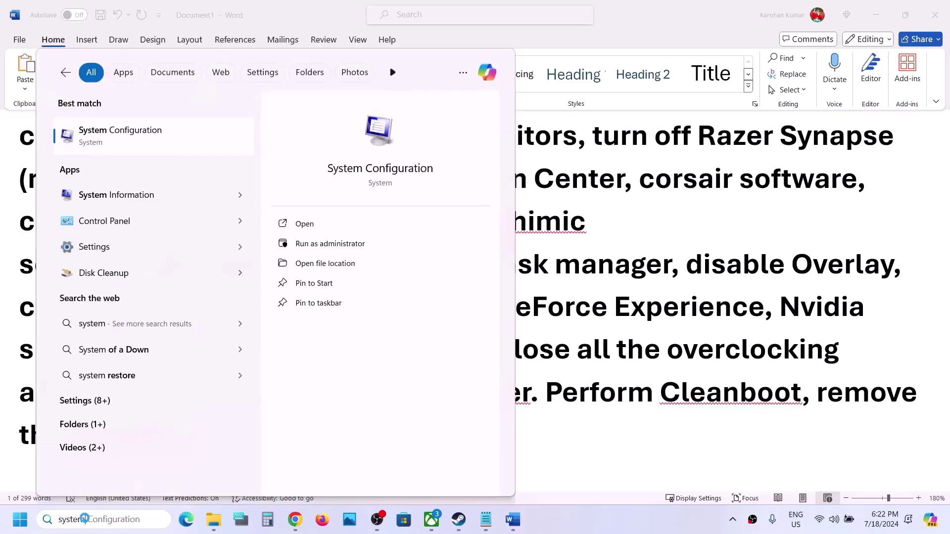
click(155, 135)
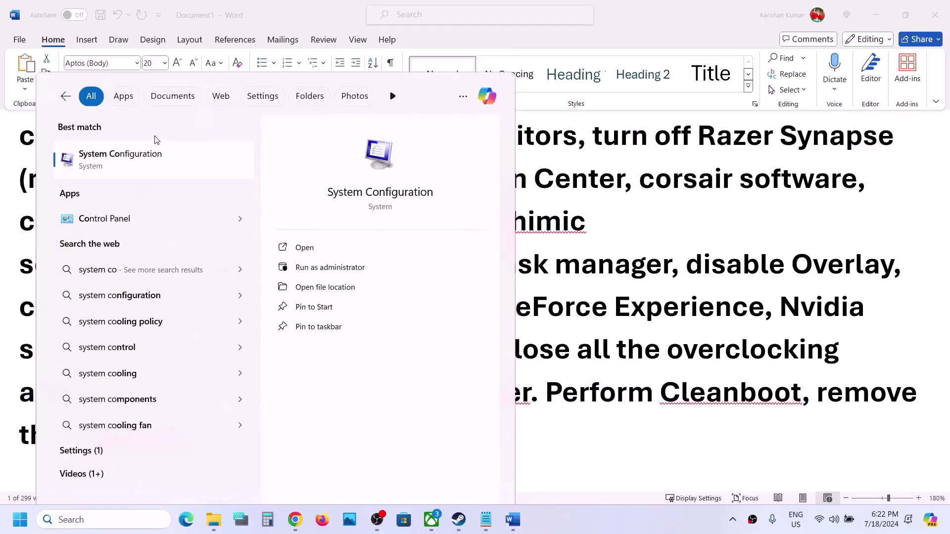
click(380, 164)
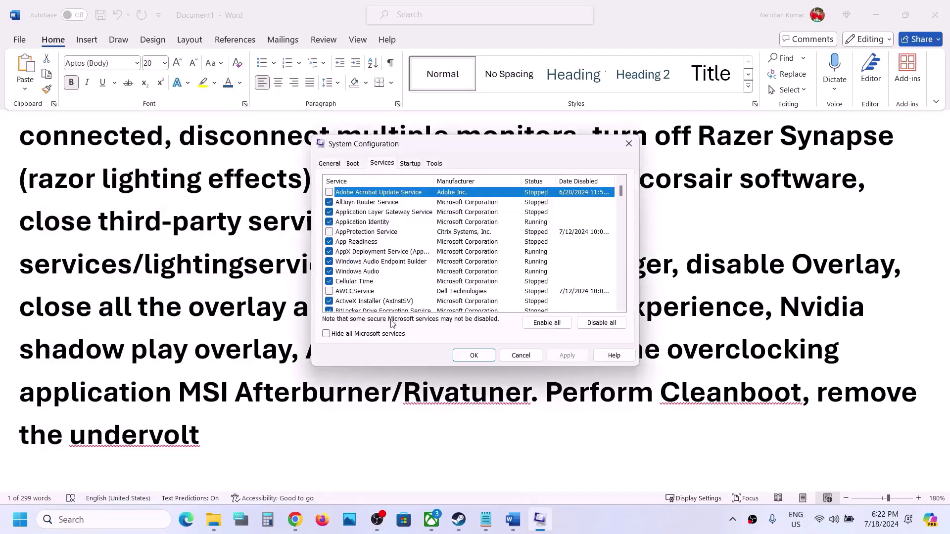
click(346, 334)
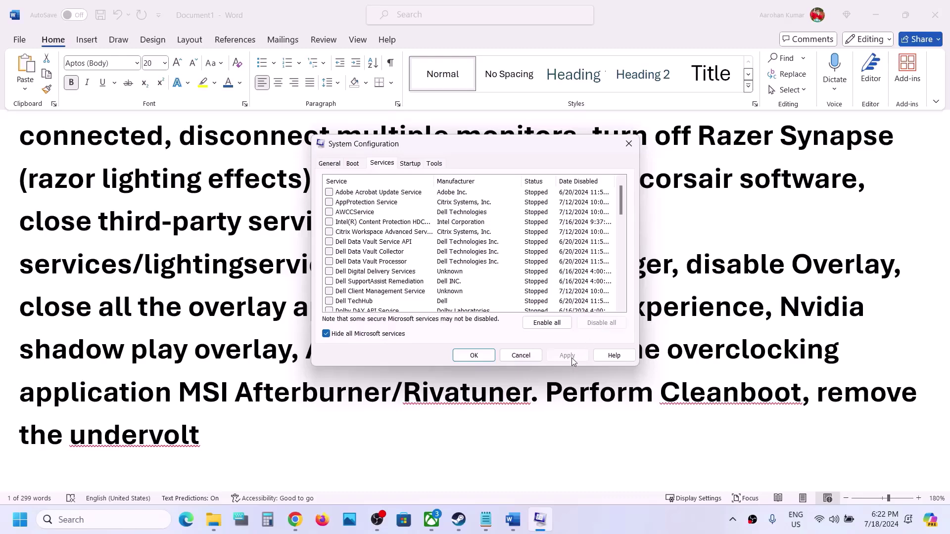
click(476, 356)
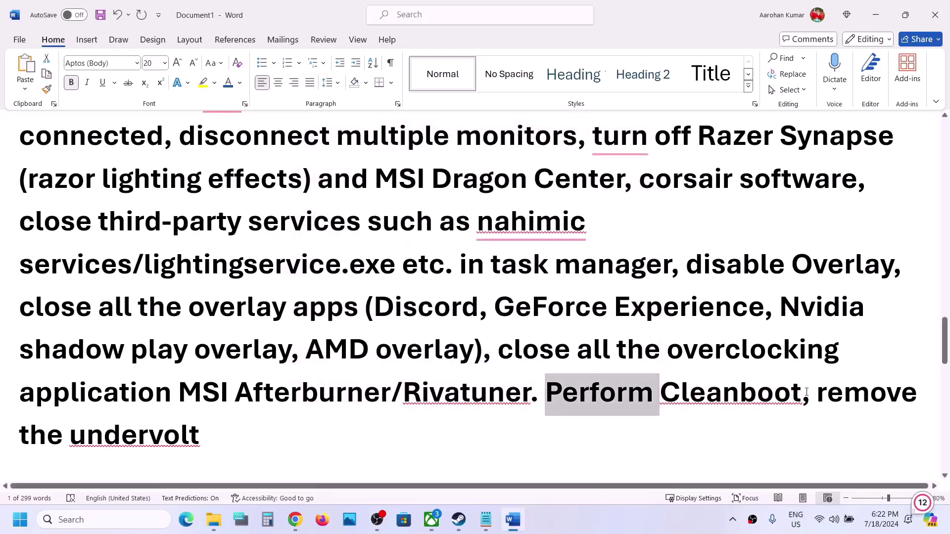
- Highlight "remove the undervolt" at the end of Step 9 and "Update Windows" in Step 10
drag(817, 393, 207, 436)
click(207, 436)
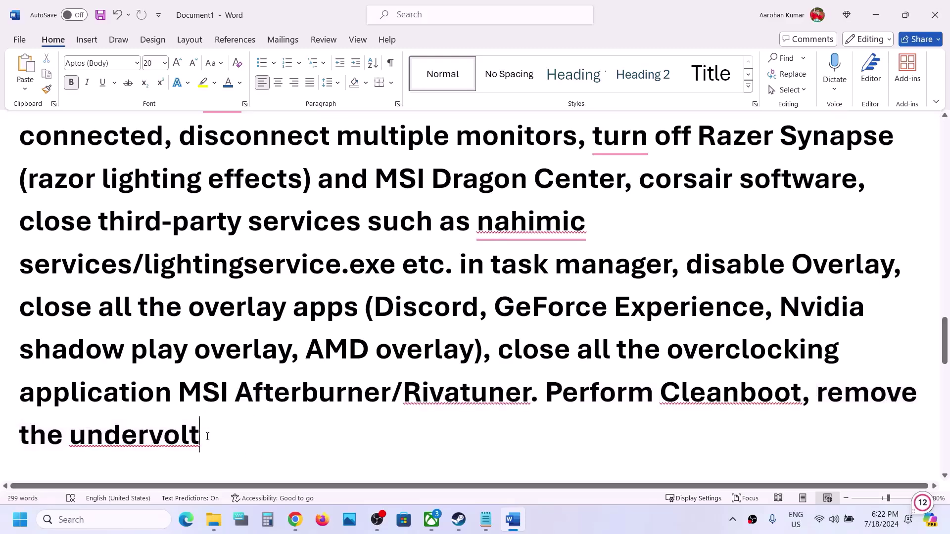
scroll(207, 437, down, 3)
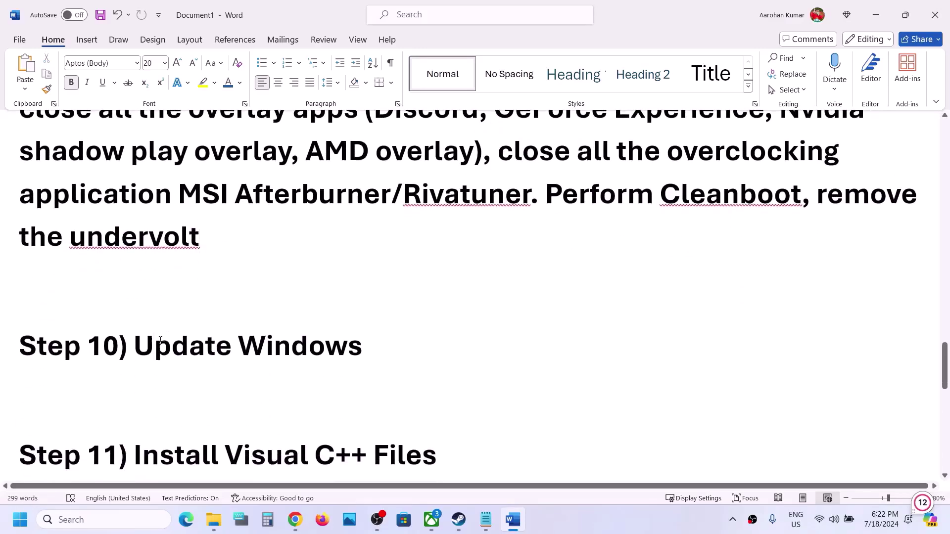
drag(159, 341, 409, 342)
- Open Windows Update in Settings and check for updates
key(super+i)
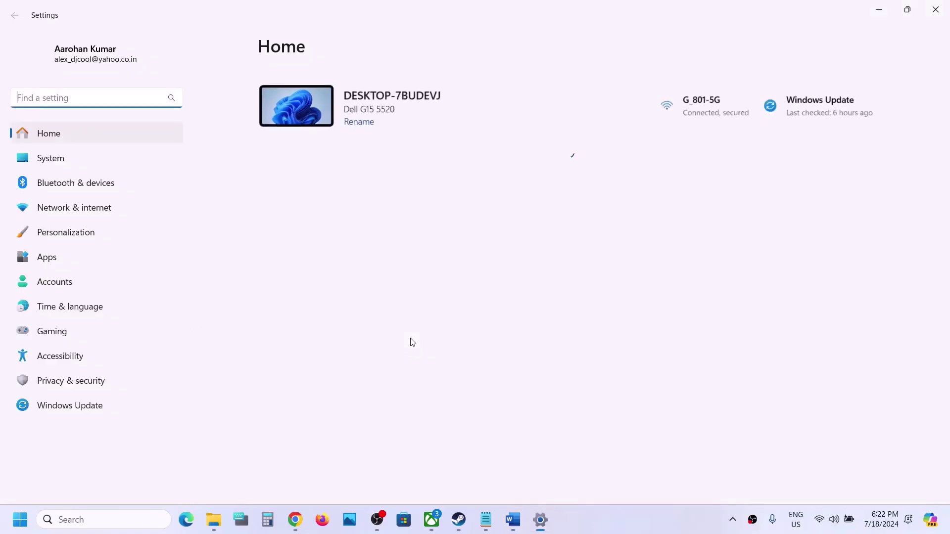
click(89, 406)
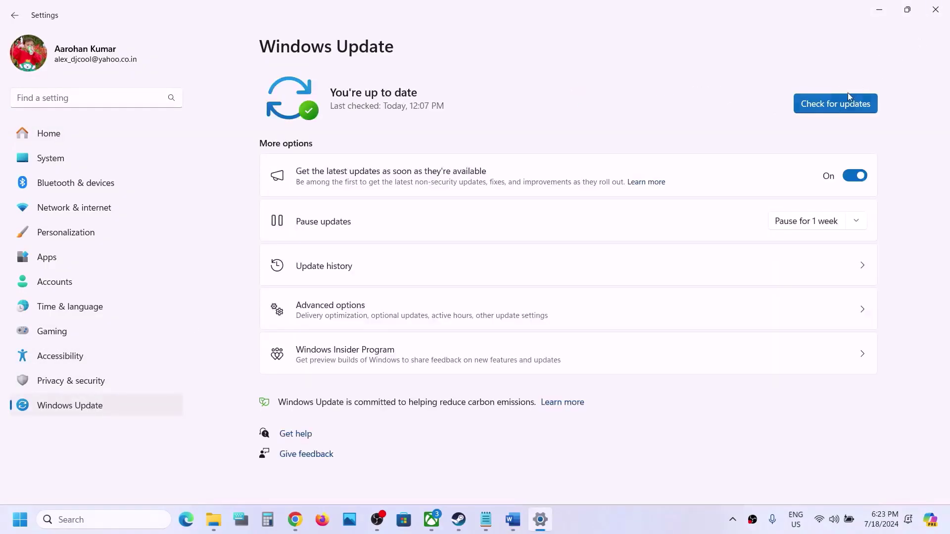
click(837, 102)
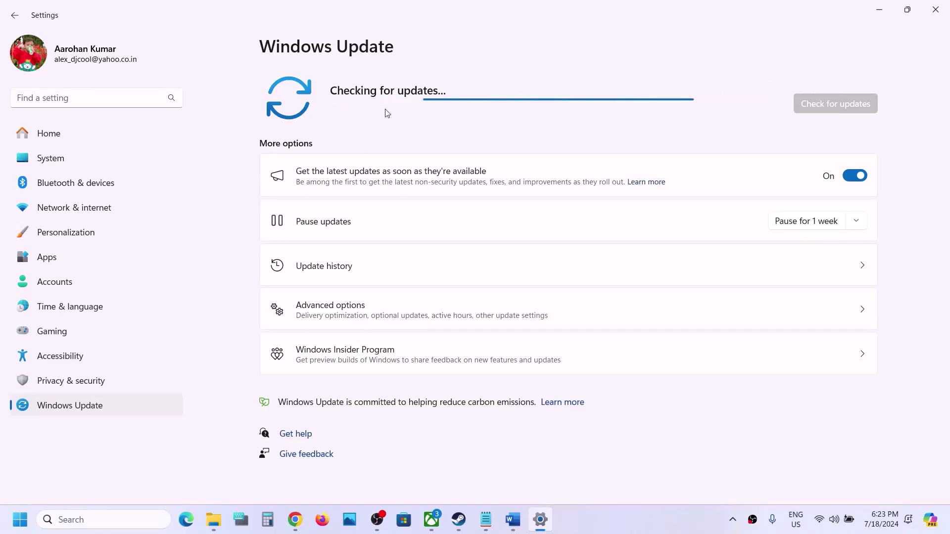
click(20, 520)
click(360, 477)
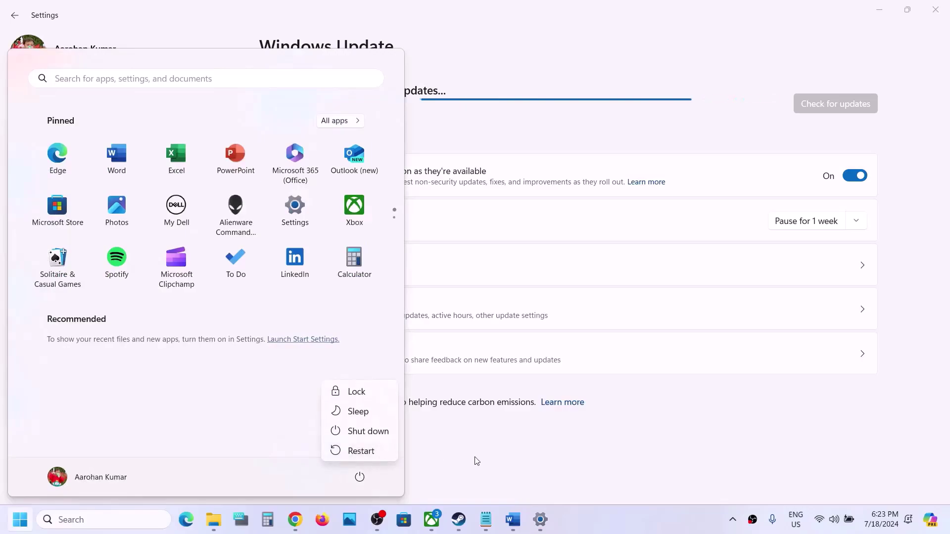
key(Escape)
key(Escape)
click(459, 519)
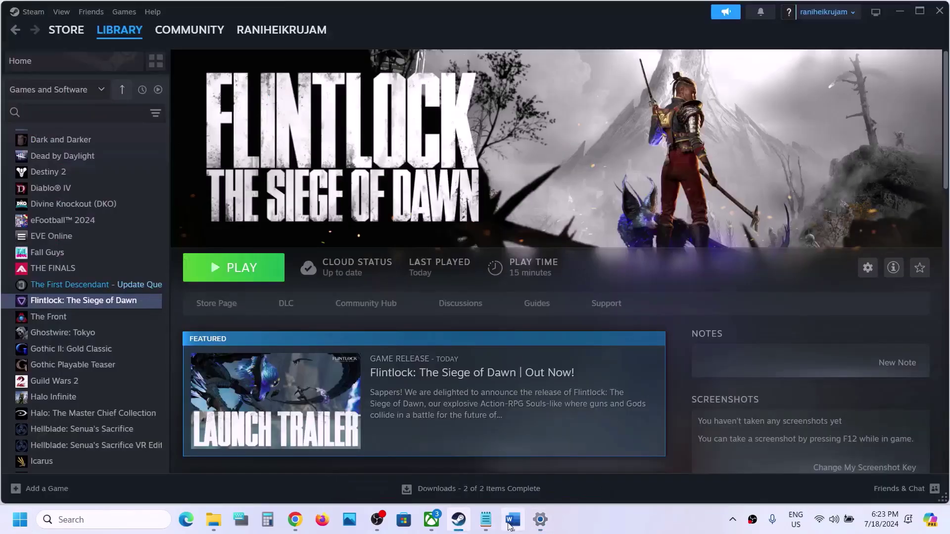
- Copy the Visual C++ downloads link from Step 11 in Word and open it in Google Chrome
click(511, 519)
scroll(294, 328, down, 4)
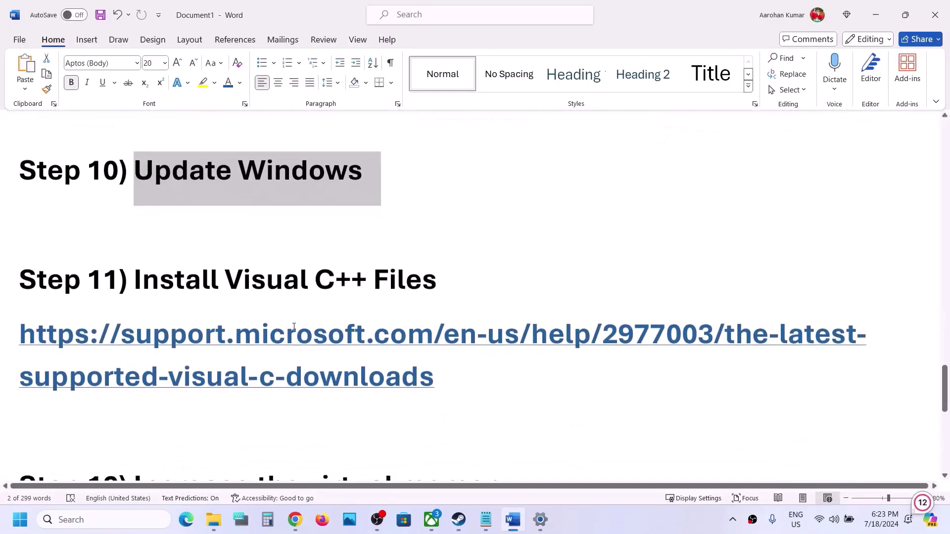
drag(456, 382, 7, 351)
key(ctrl+c)
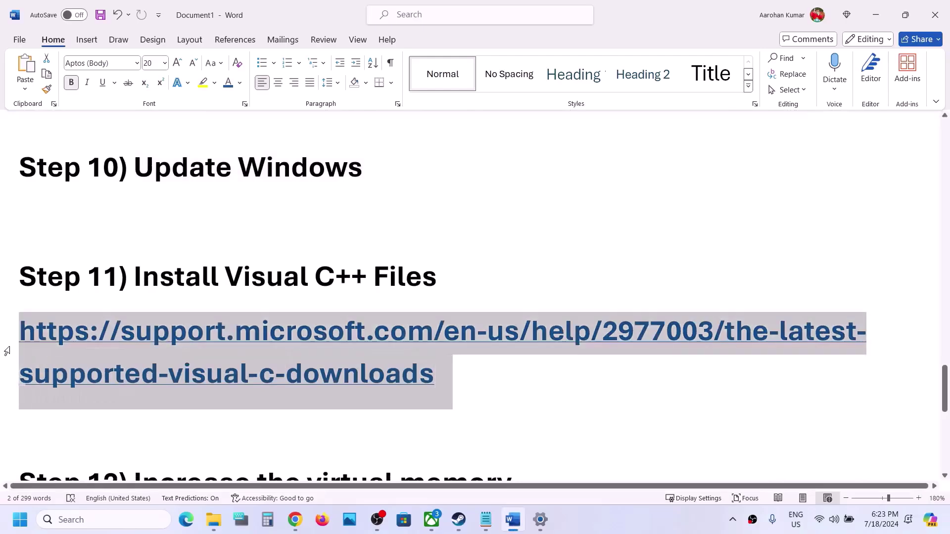
right_click(294, 520)
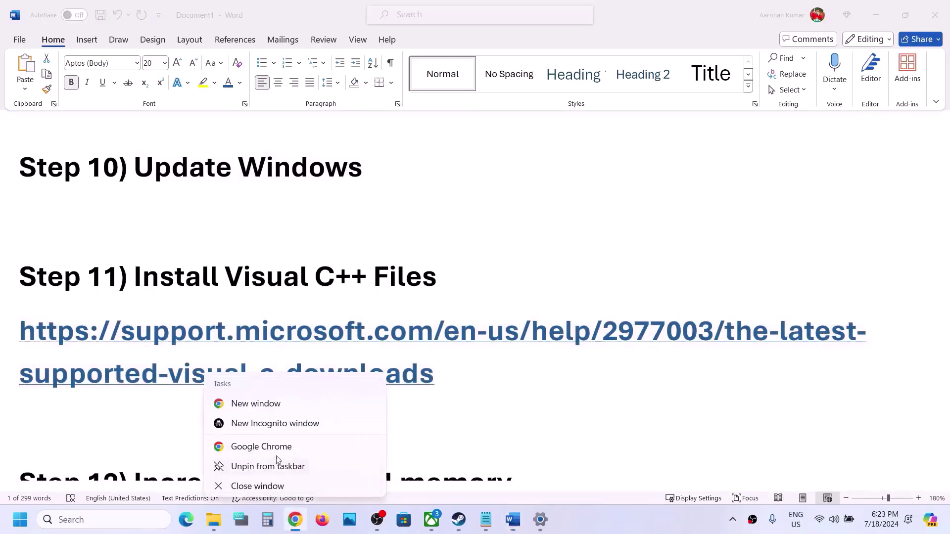
click(264, 446)
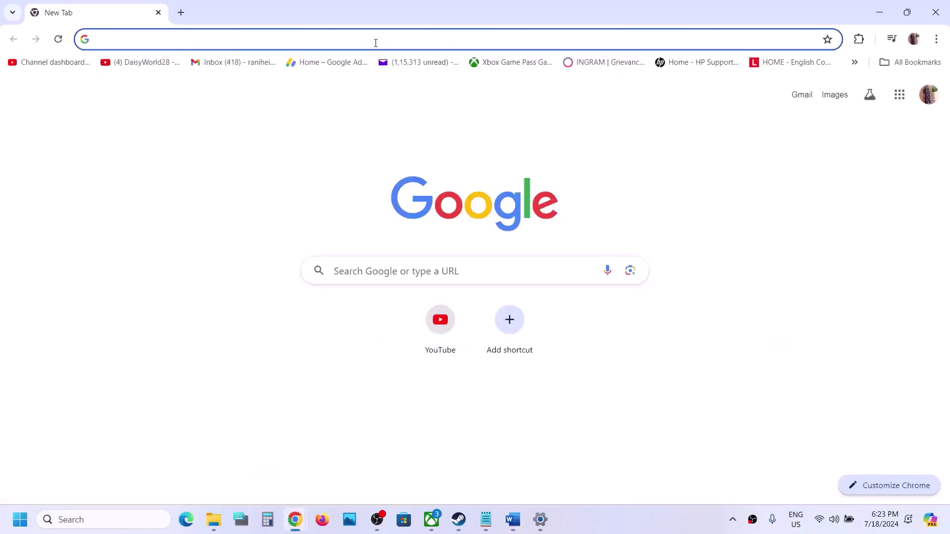
key(ctrl+v)
key(Return)
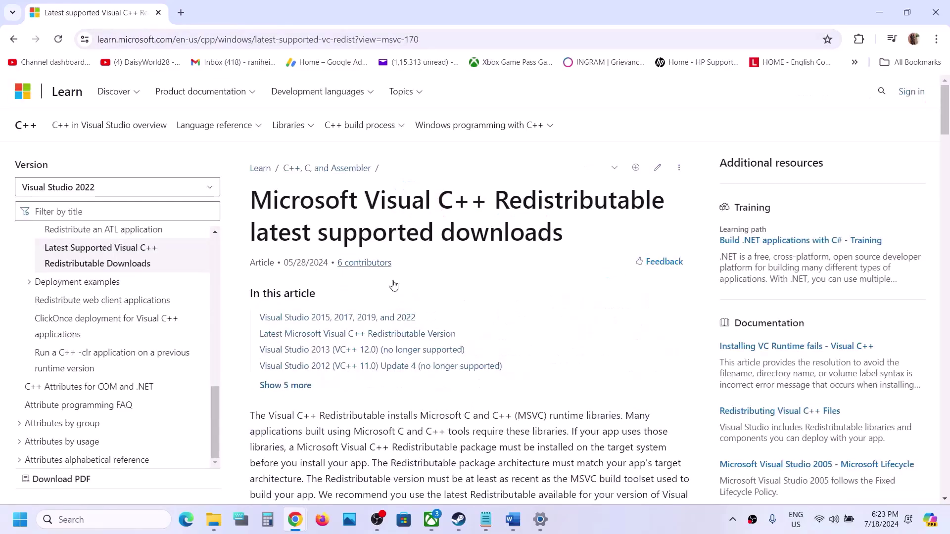
- Download the X86 Visual C++ Redistributable for Visual Studio 2015, 2017, 2019, and 2022 and launch its installer
scroll(399, 336, down, 8)
drag(331, 178, 632, 180)
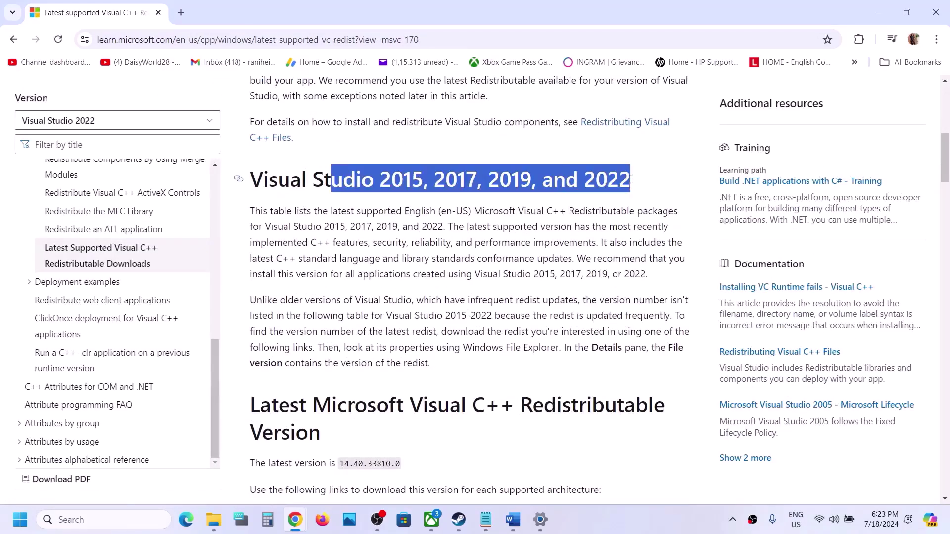
scroll(377, 351, down, 8)
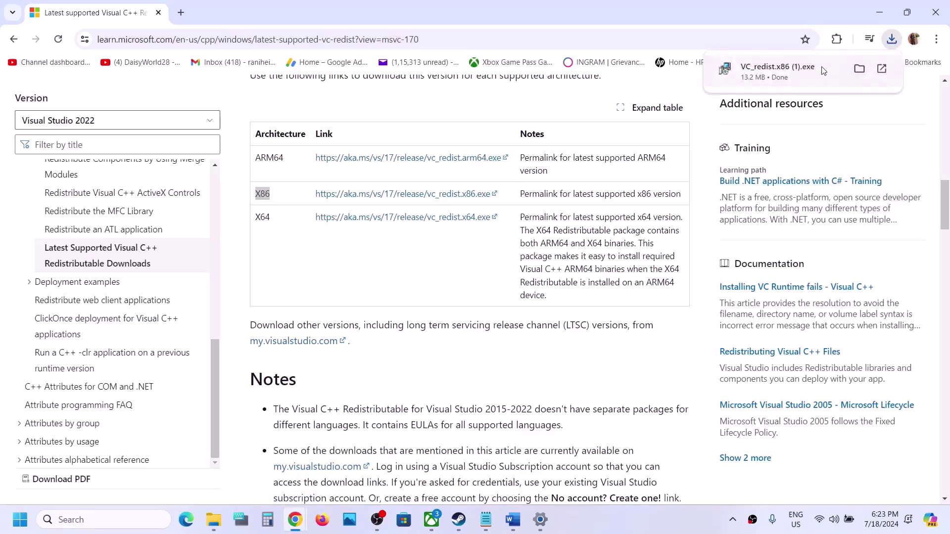
click(821, 66)
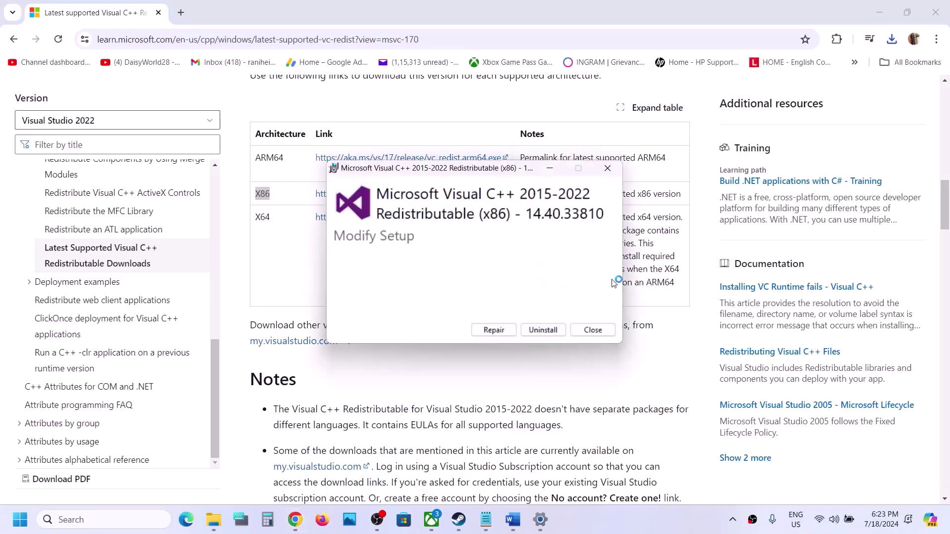
- Repair the x86 Visual C++ 2015-2022 Redistributable, and download and repair the x64 version as well
click(499, 331)
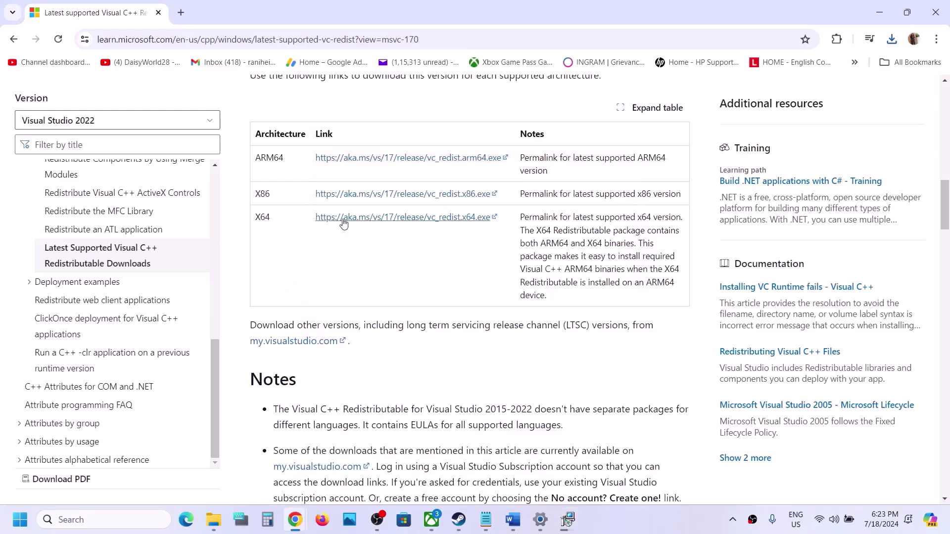
click(344, 221)
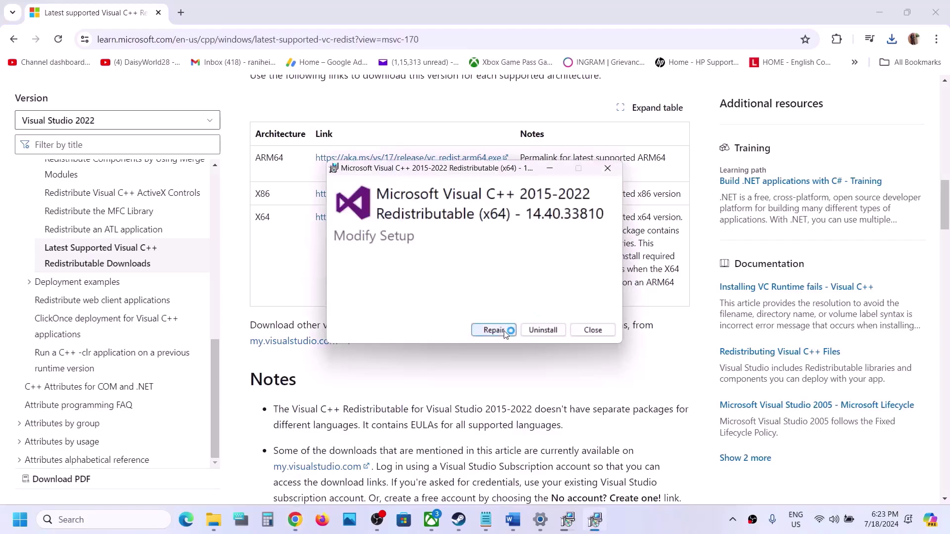
click(493, 330)
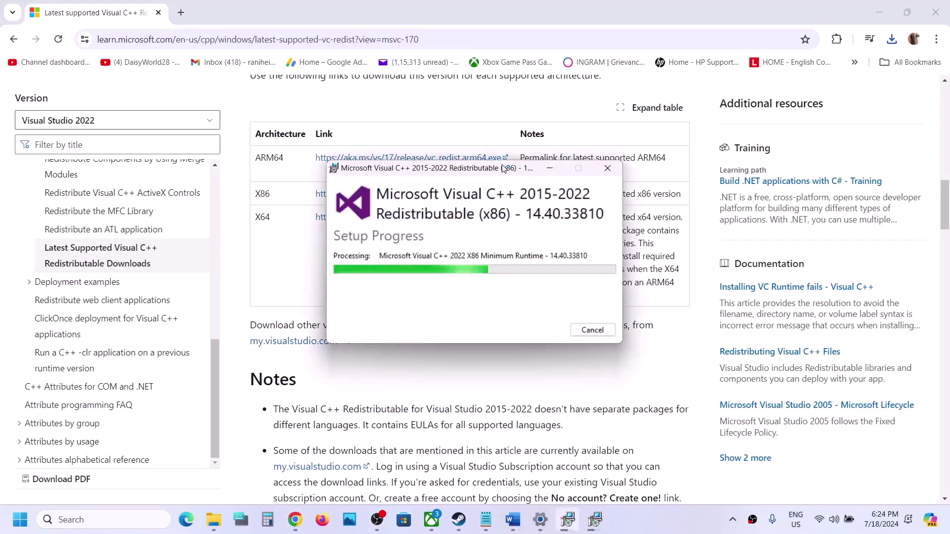
drag(503, 168, 218, 223)
drag(437, 170, 594, 202)
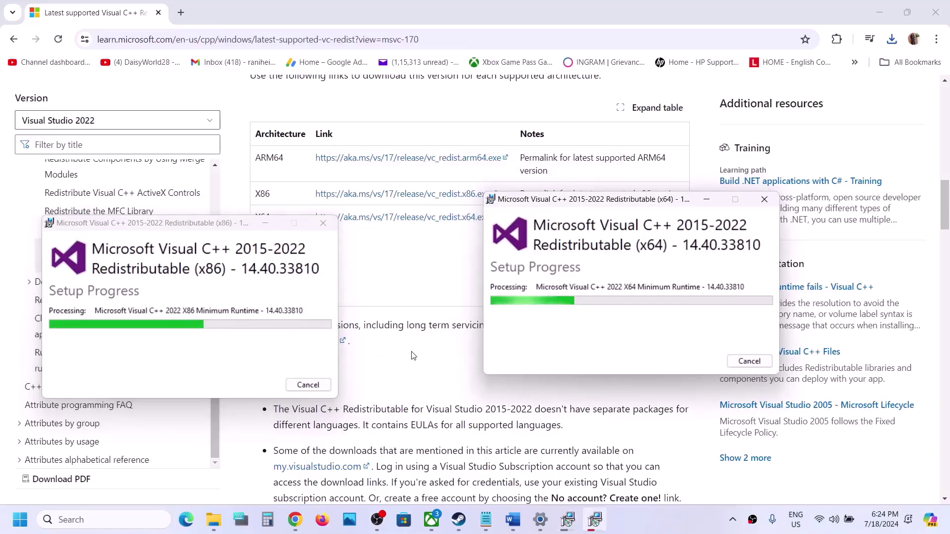
- Show the Windows power options that include restarting the computer, without choosing any of them
drag(379, 352, 11, 529)
click(12, 528)
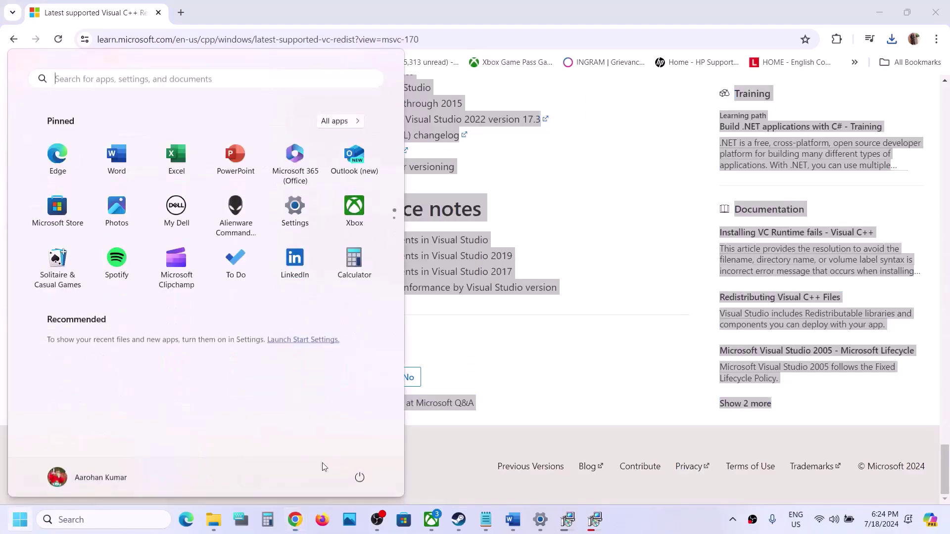
click(360, 477)
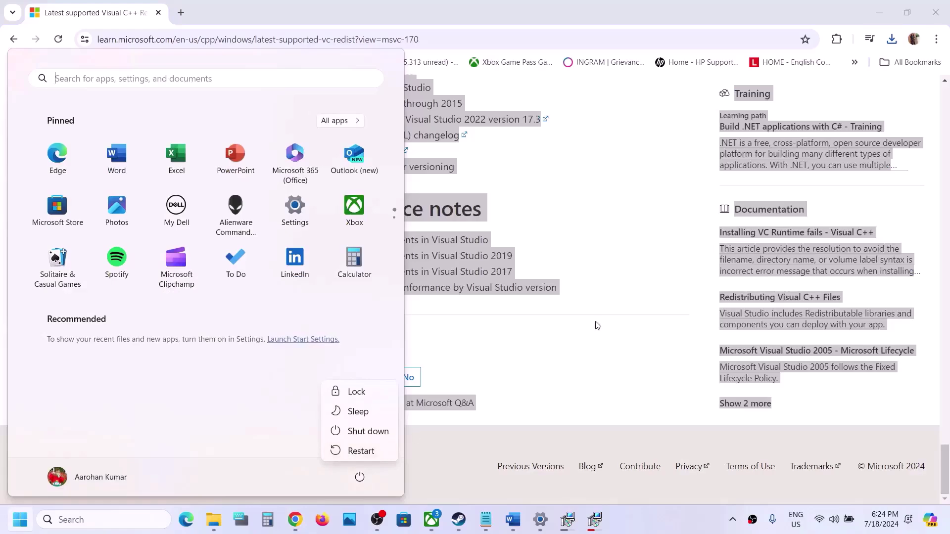
key(Escape)
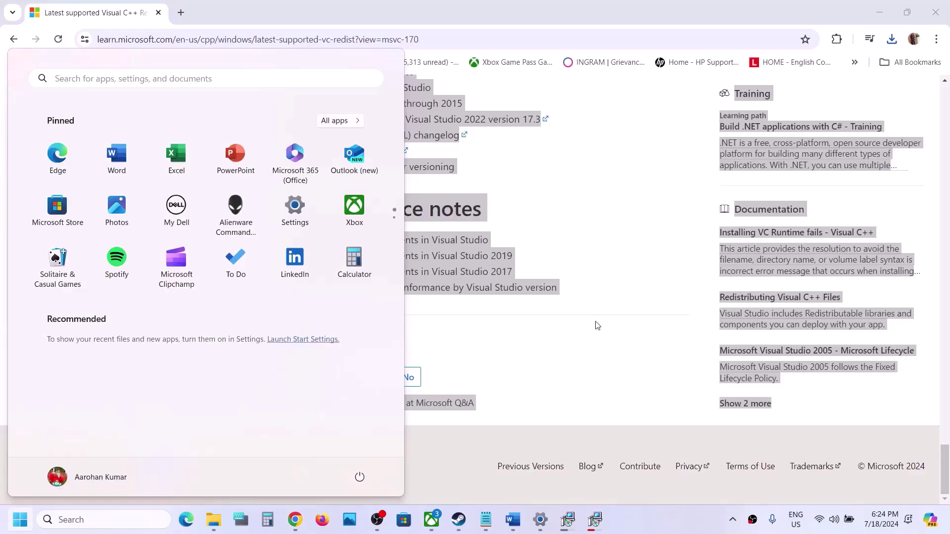
- Return to the Word troubleshooting list and highlight "Increase the virtual memory" in Step 12
click(459, 519)
click(512, 519)
scroll(450, 378, down, 3)
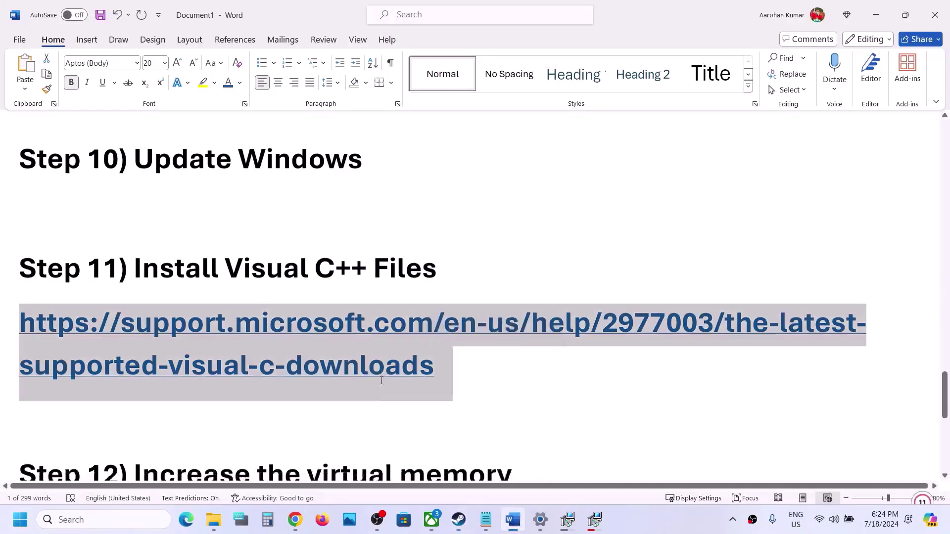
drag(134, 361, 529, 360)
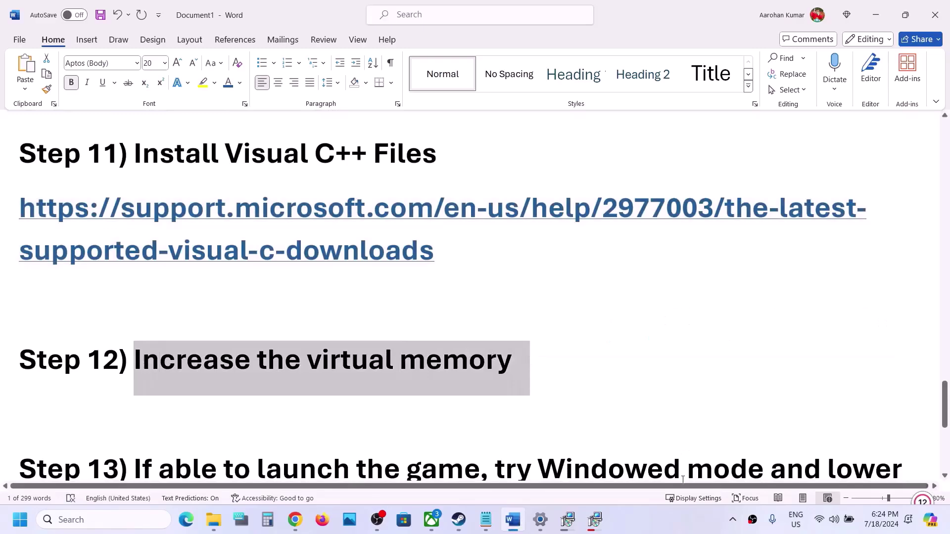
click(660, 529)
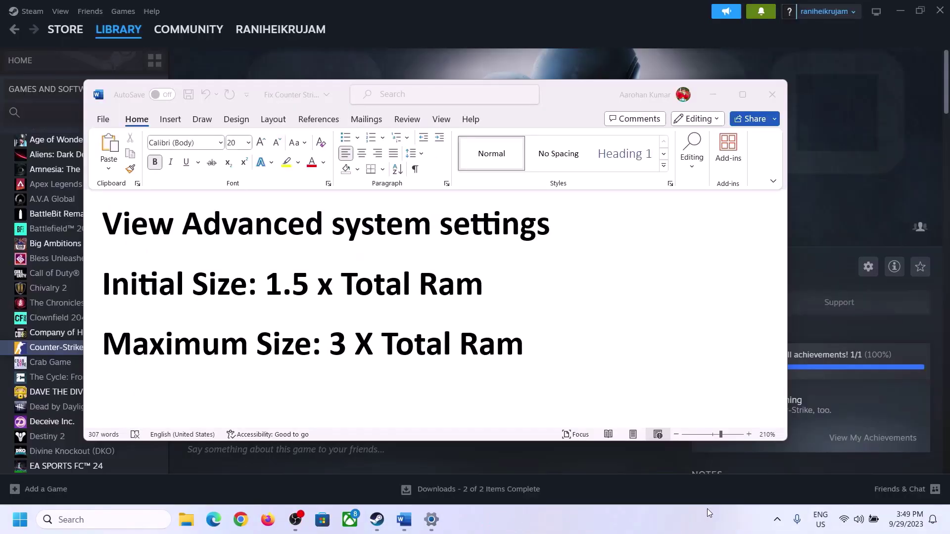
- Copy "View Advanced system settings" from the Word document, search Windows for it and open the matching Control Panel result
drag(143, 230, 534, 230)
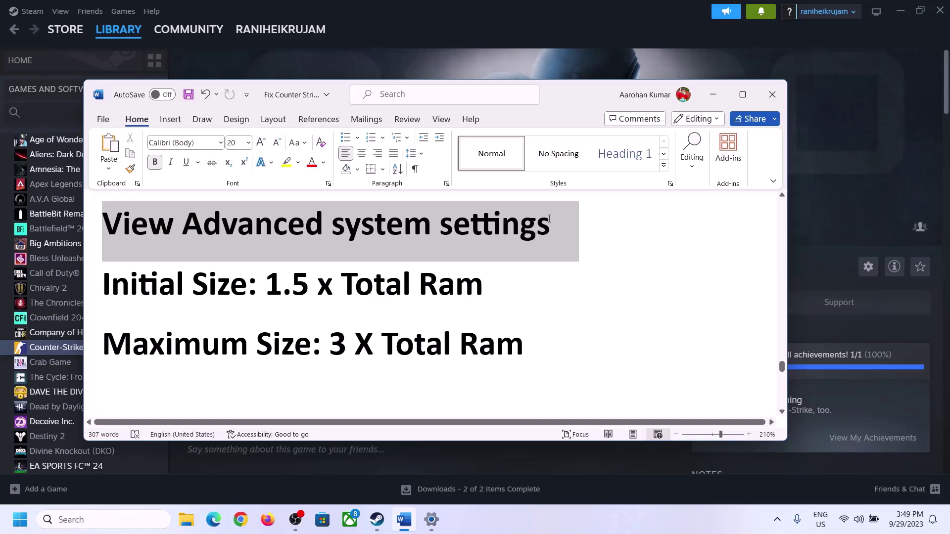
key(ctrl+c)
click(113, 519)
key(ctrl+v)
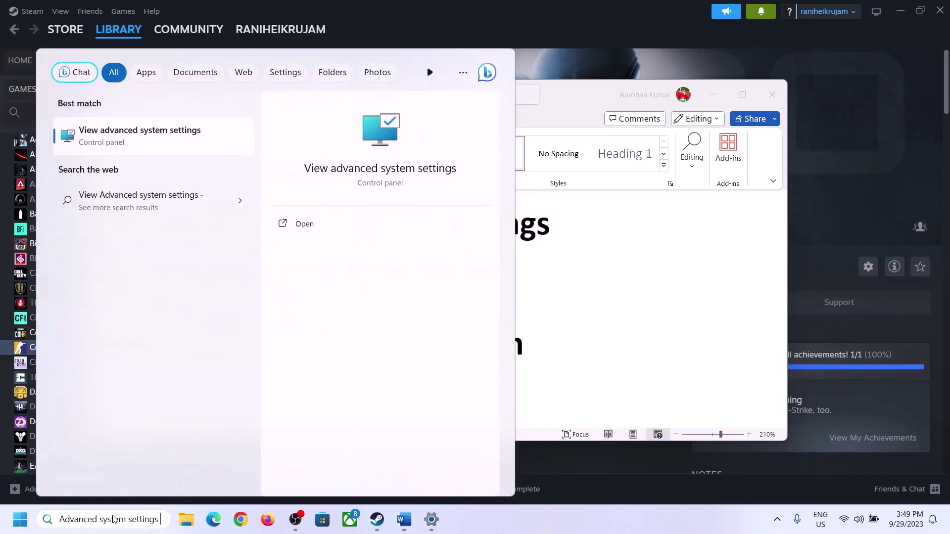
click(134, 144)
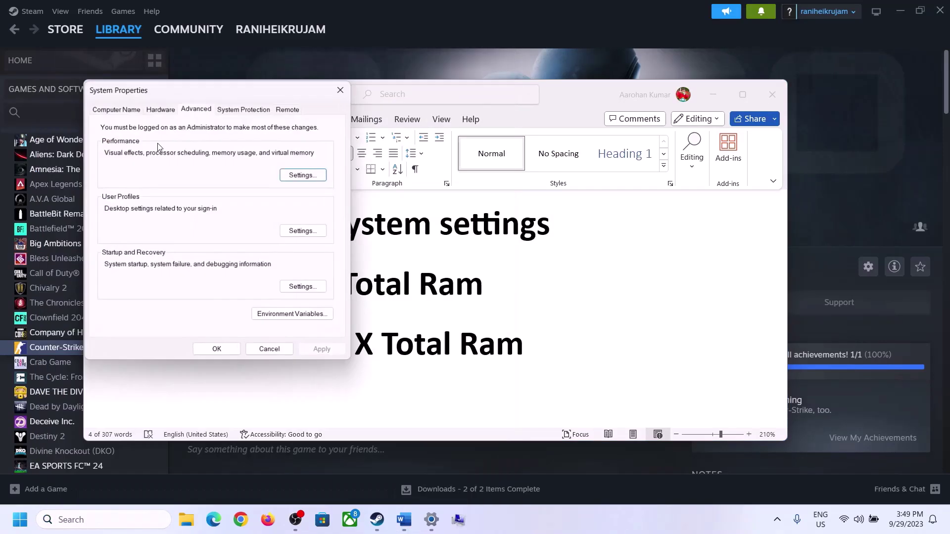